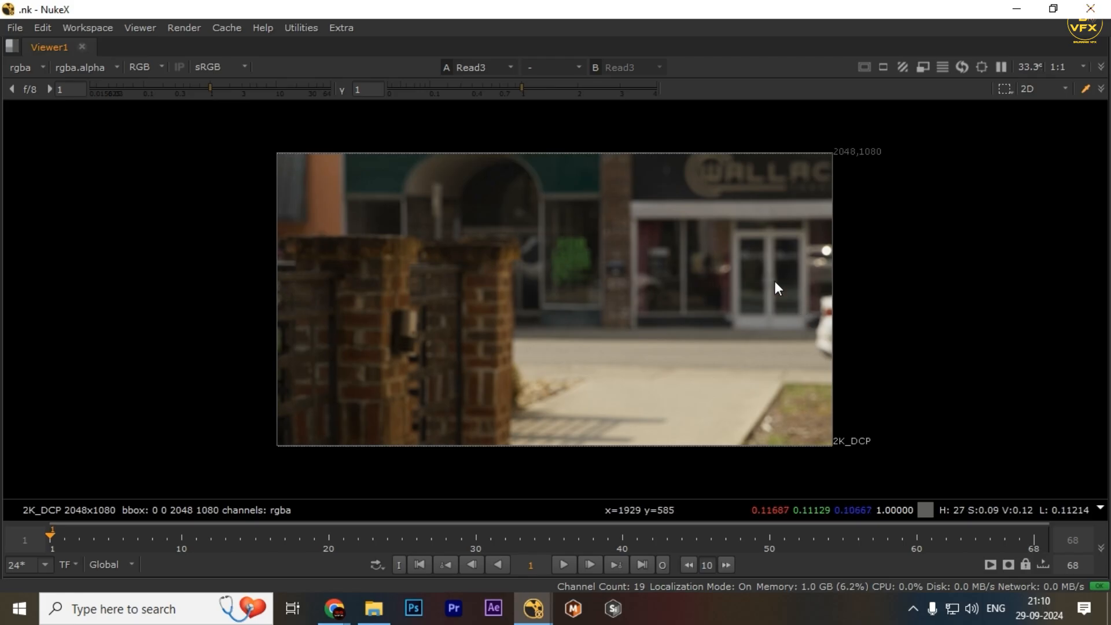
- Compare the Merge1 composite with the Read3 plate around the shop door at frame 1
key("space")
scroll(483, 440, "down", 2)
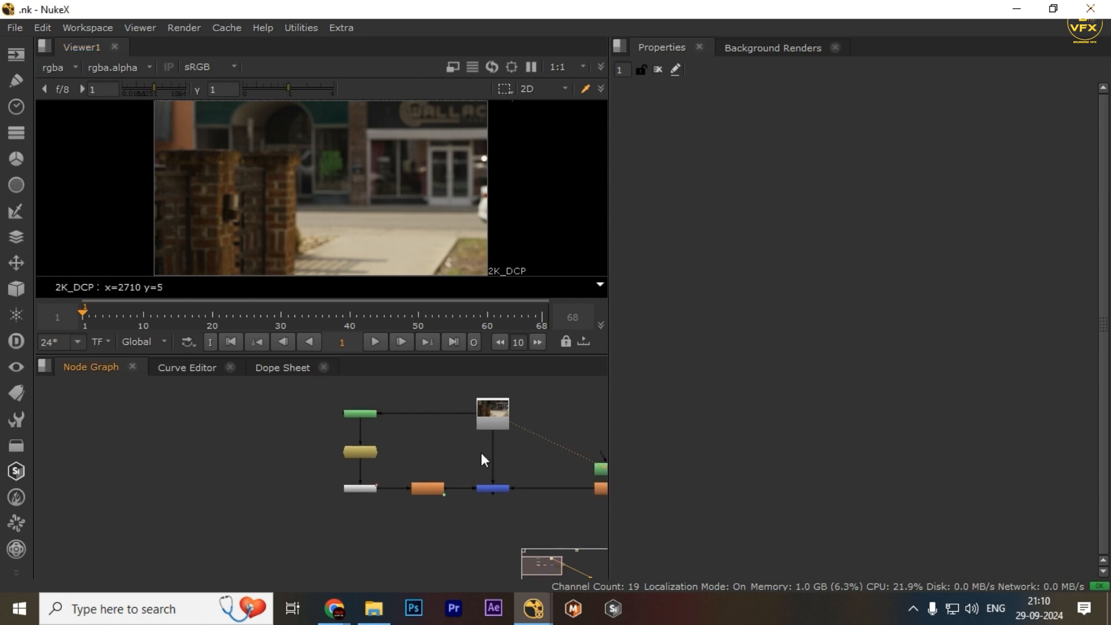
scroll(463, 492, "up", 3)
key("space")
scroll(796, 225, "up", 4)
middle_click_drag(797, 232, 747, 262)
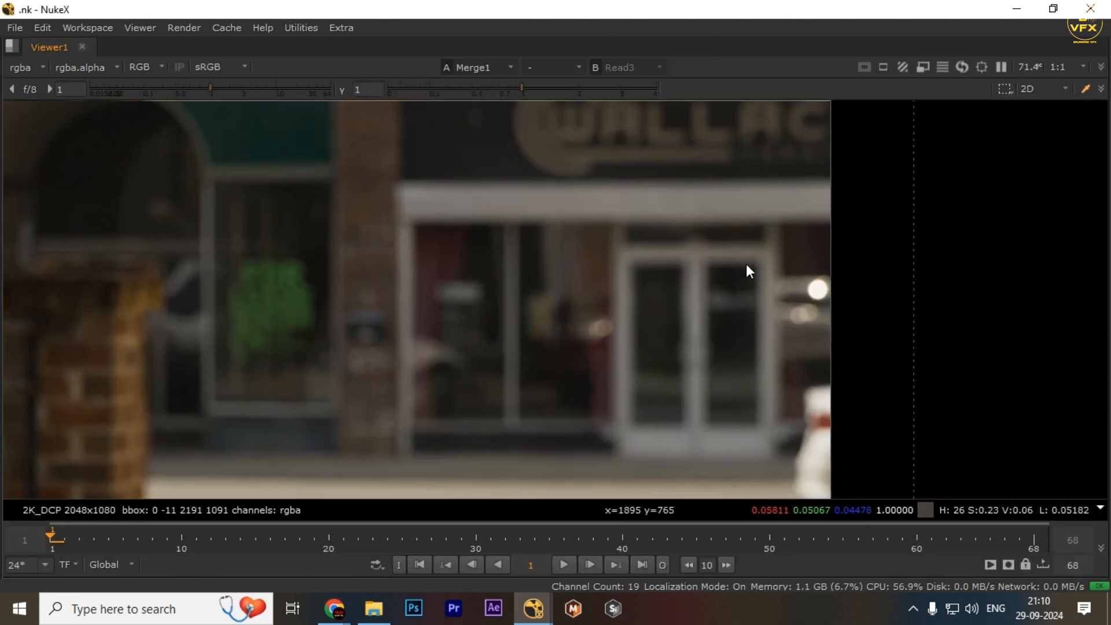
key("2")
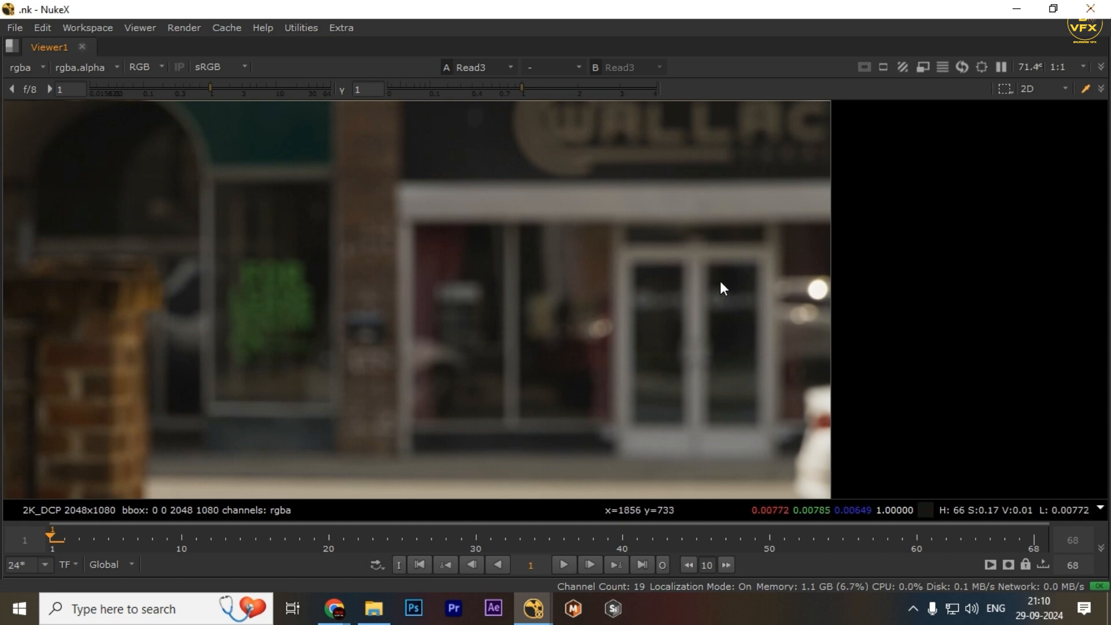
- Play the Read3 plate and the Merge1 composite at full-frame view, and return to frame 1
key("l")
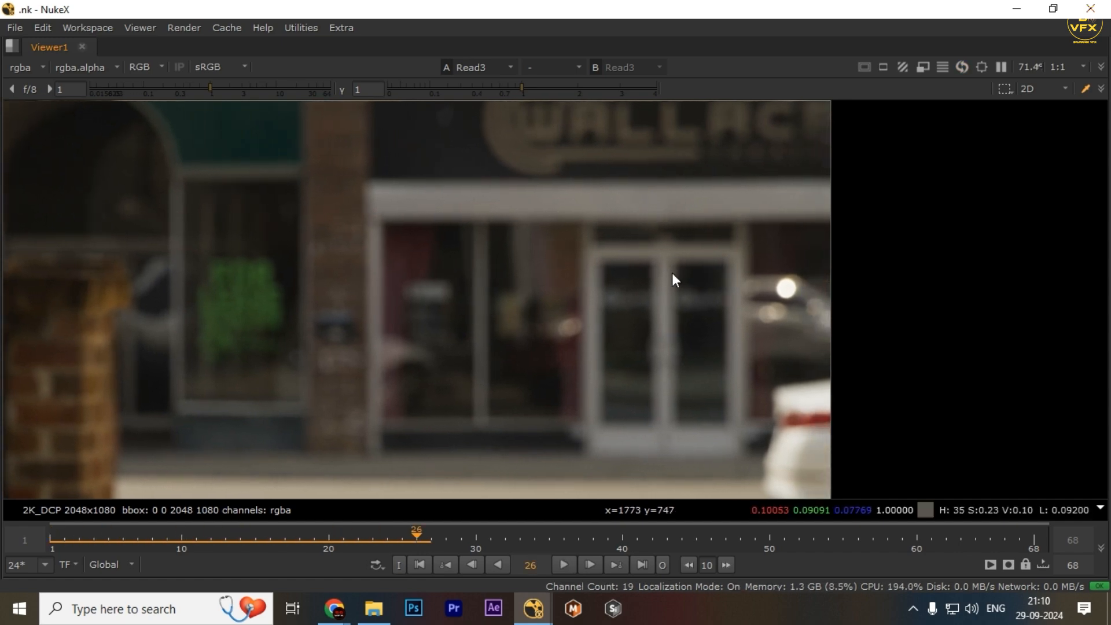
key("f")
key("2")
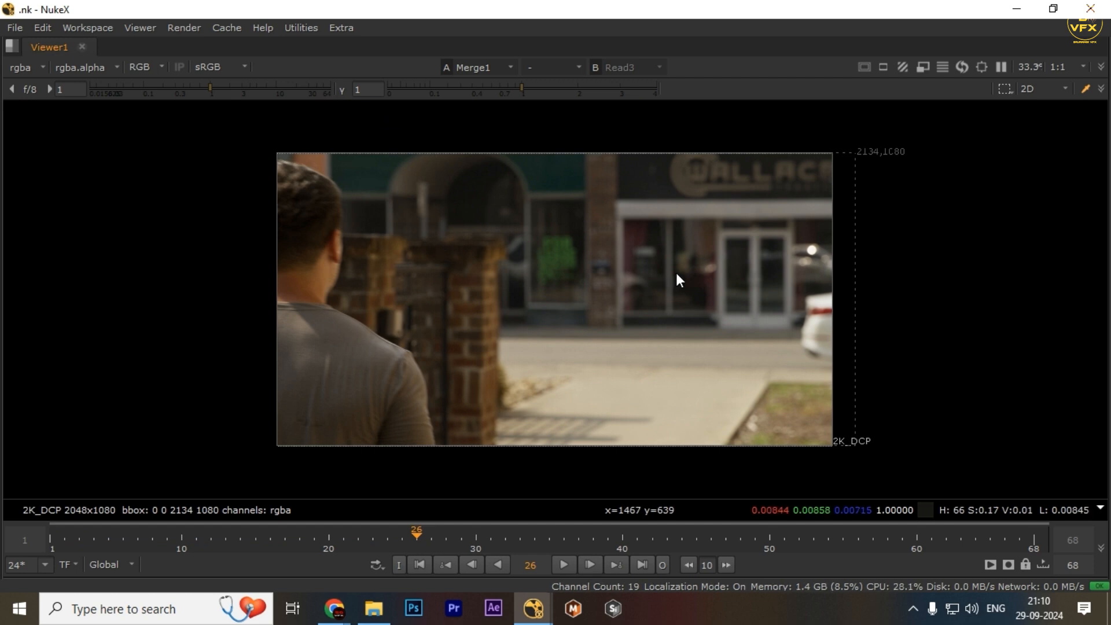
key("l")
key("1")
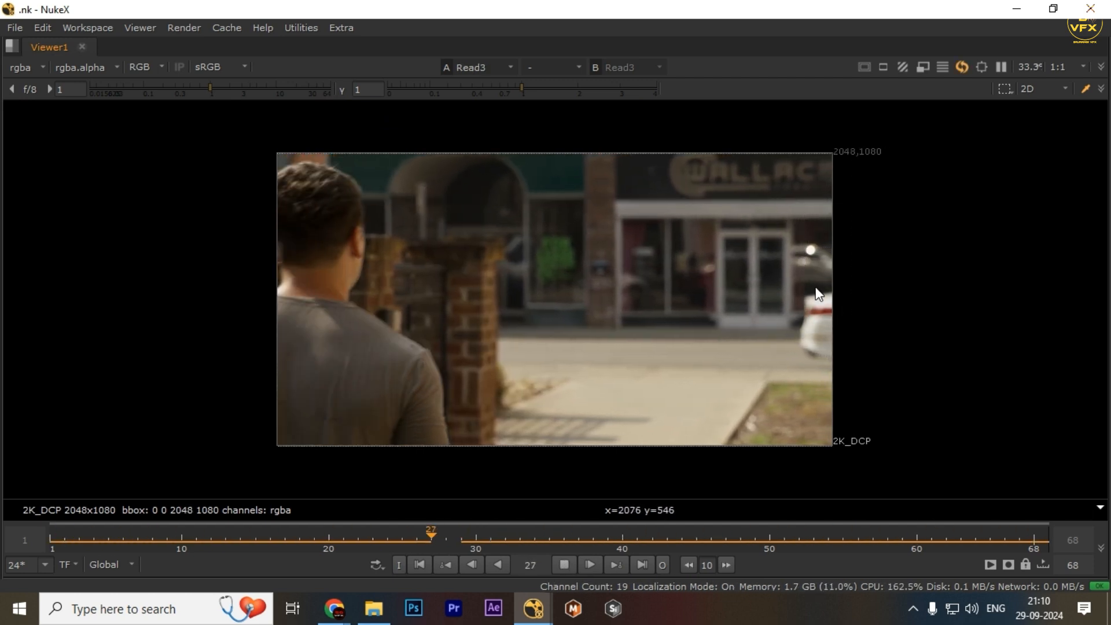
left_click_drag(405, 176, 974, 281)
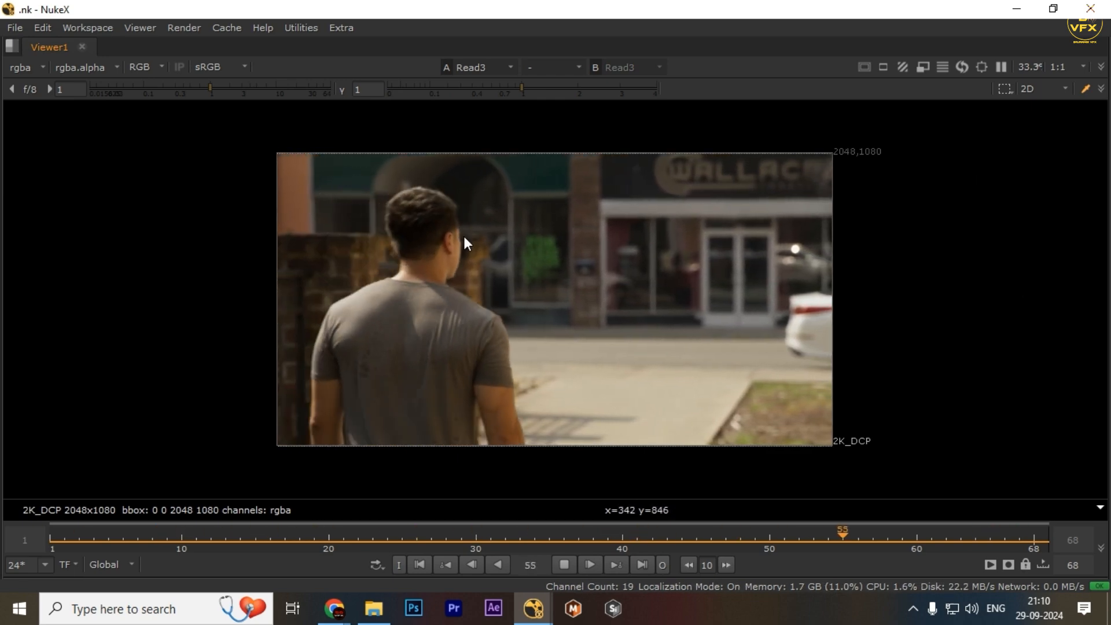
key("k")
key("Home")
- Examine the shop door area of the Read3 plate on the first and last frames
scroll(801, 234, "up", 1)
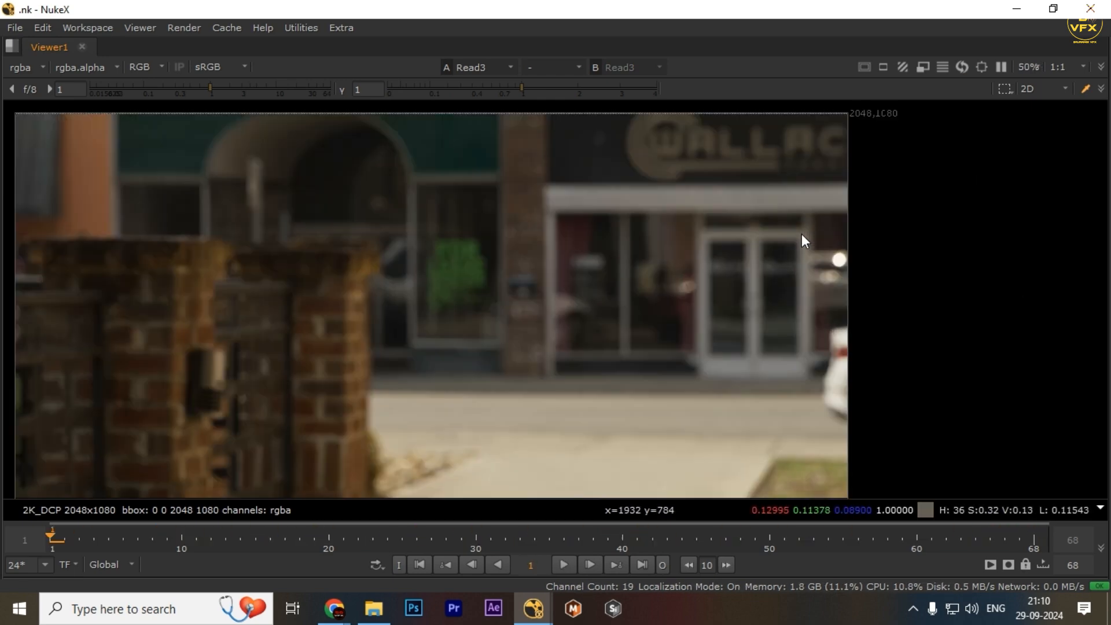
scroll(801, 234, "up", 1)
key("End")
left_click_drag(487, 209, 818, 366)
key("Home")
key("End")
scroll(656, 205, "up", 2)
scroll(660, 208, "up", 1)
scroll(544, 380, "down", 3)
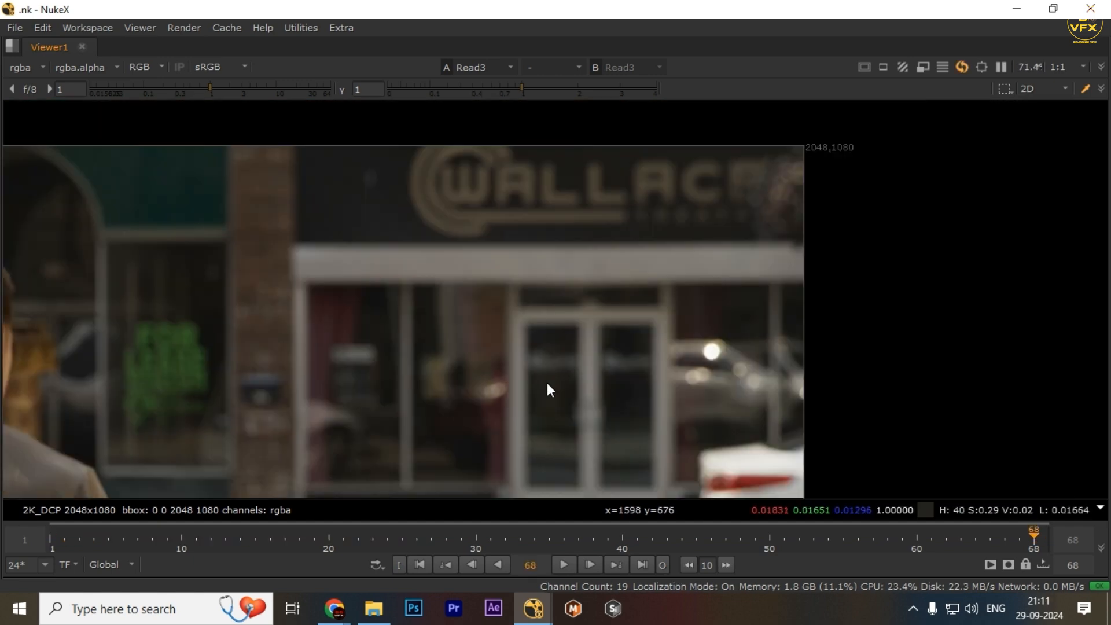
scroll(547, 383, "down", 1)
middle_click_drag(548, 383, 593, 329)
key("f")
left_click_drag(332, 261, 747, 313)
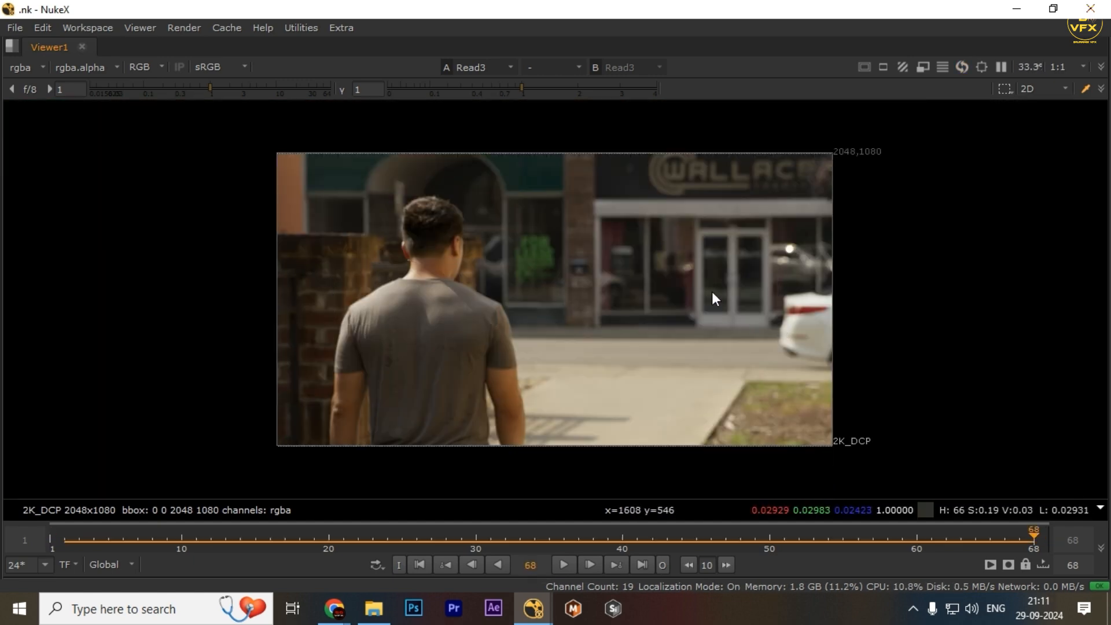
scroll(713, 289, "up", 1)
scroll(793, 273, "up", 1)
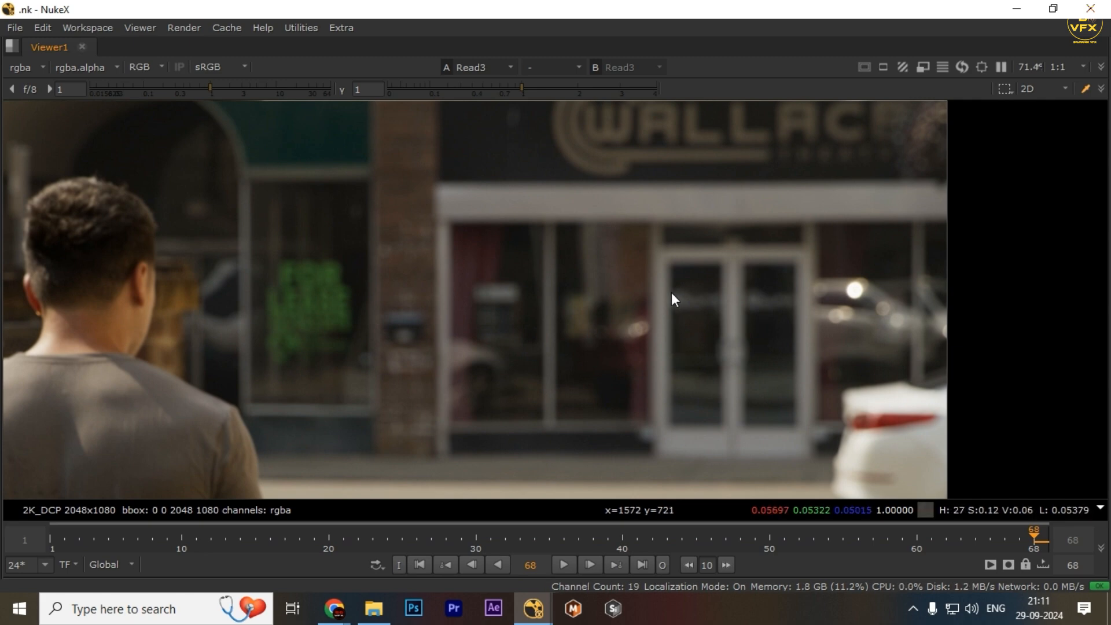
- Play the Merge1 composite zoomed in on the door and stop at the last frame
key("1")
key("l")
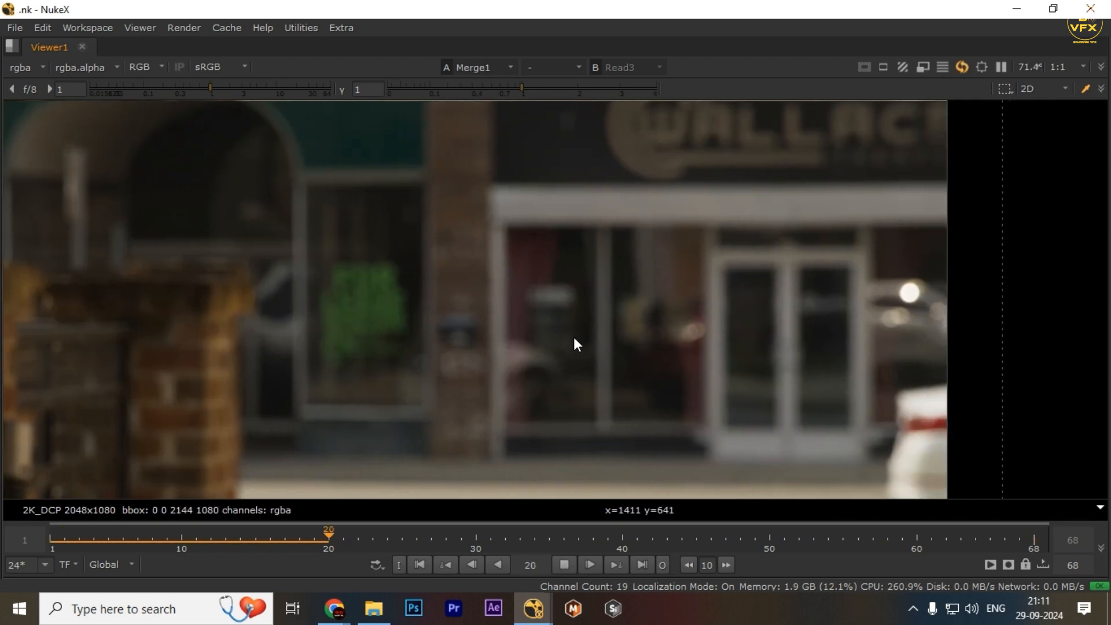
left_click_drag(473, 215, 866, 394)
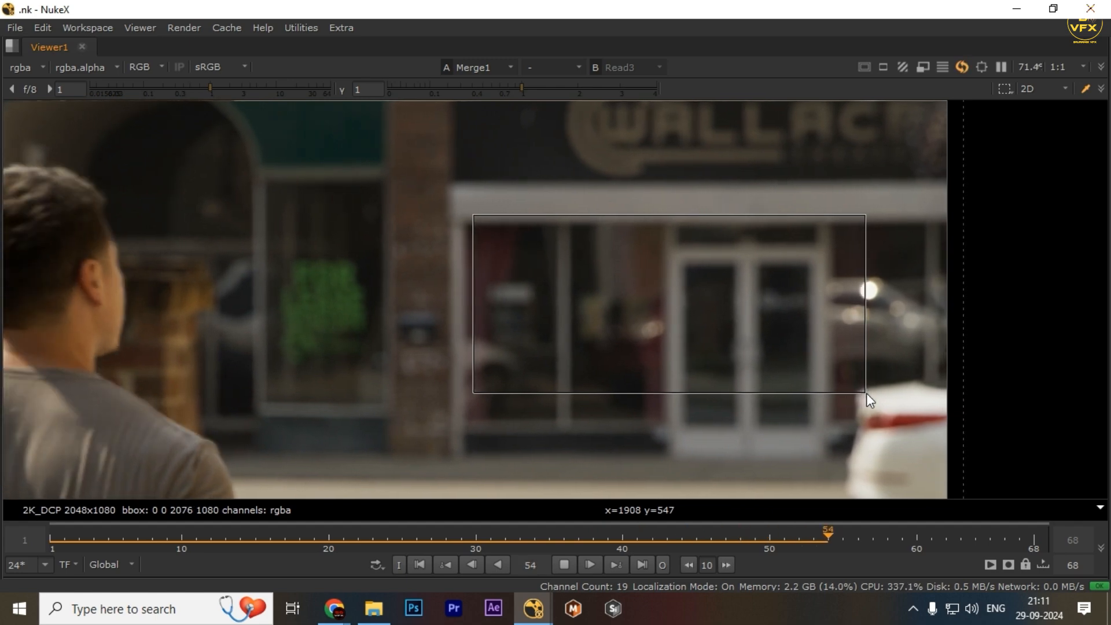
left_click_drag(561, 240, 958, 414)
key("End")
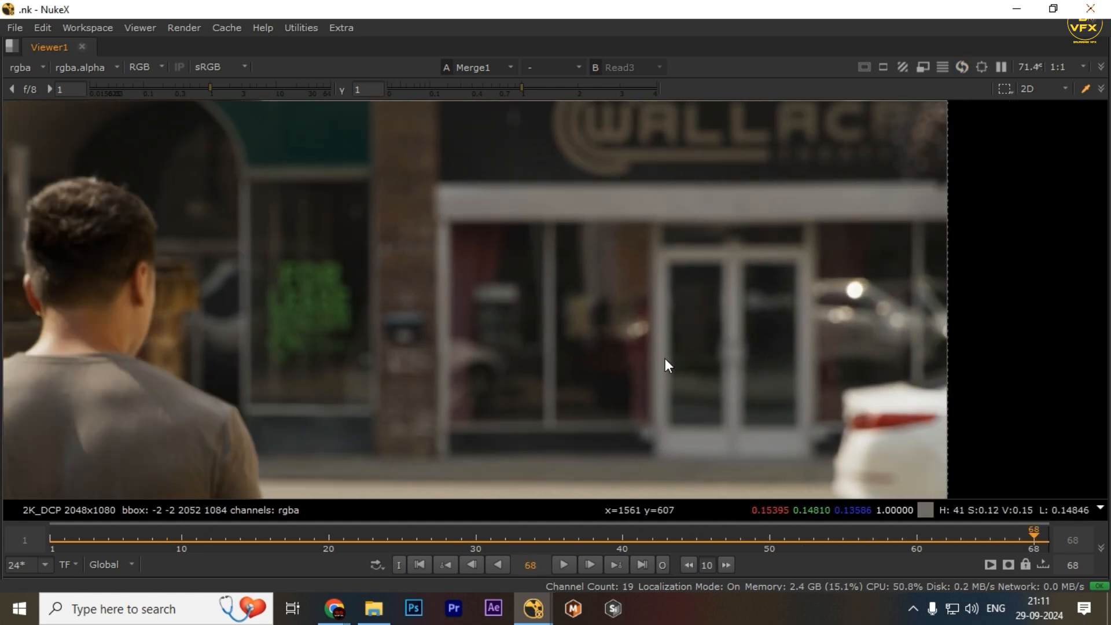
- Compare the Read3 plate with the Merge1 composite at frame 68, checking the node graph in between
key("1")
key("space")
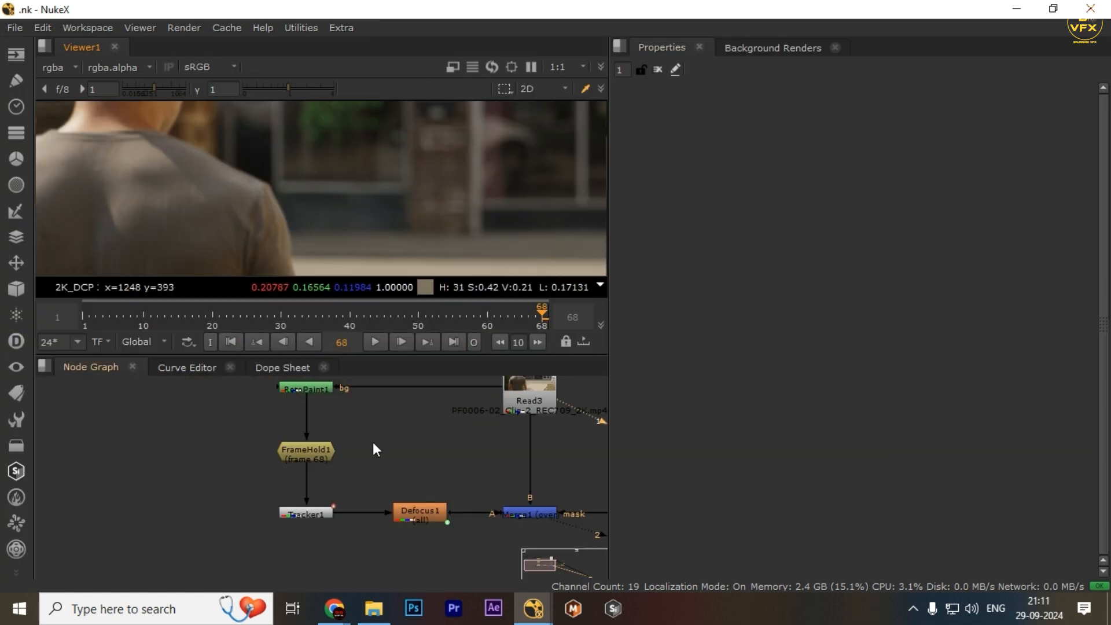
key("space")
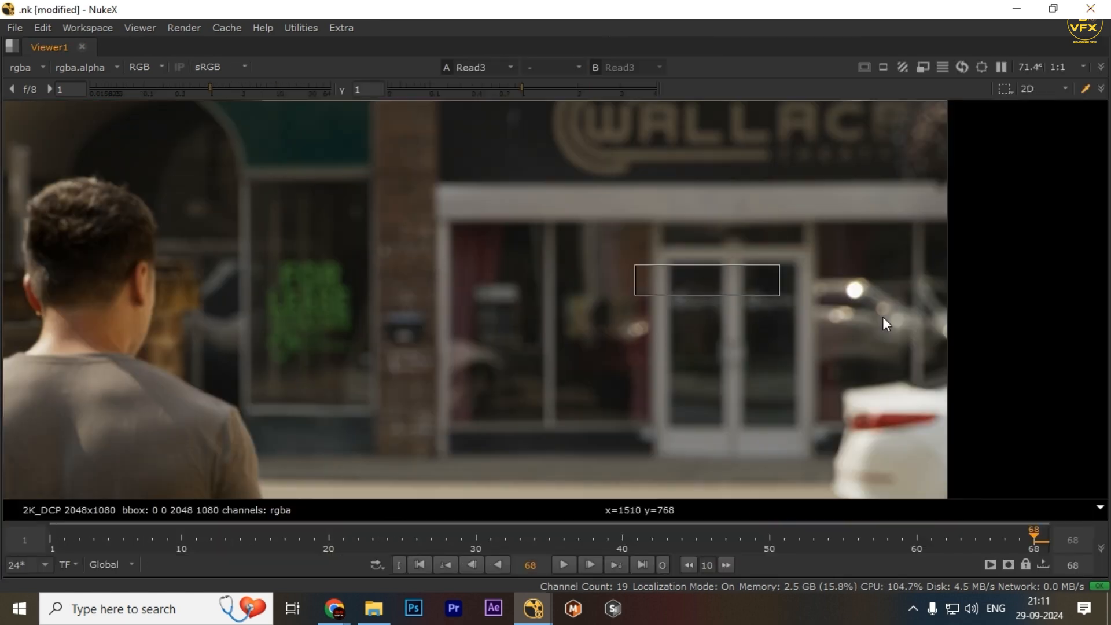
key("space")
key("space")
key("2")
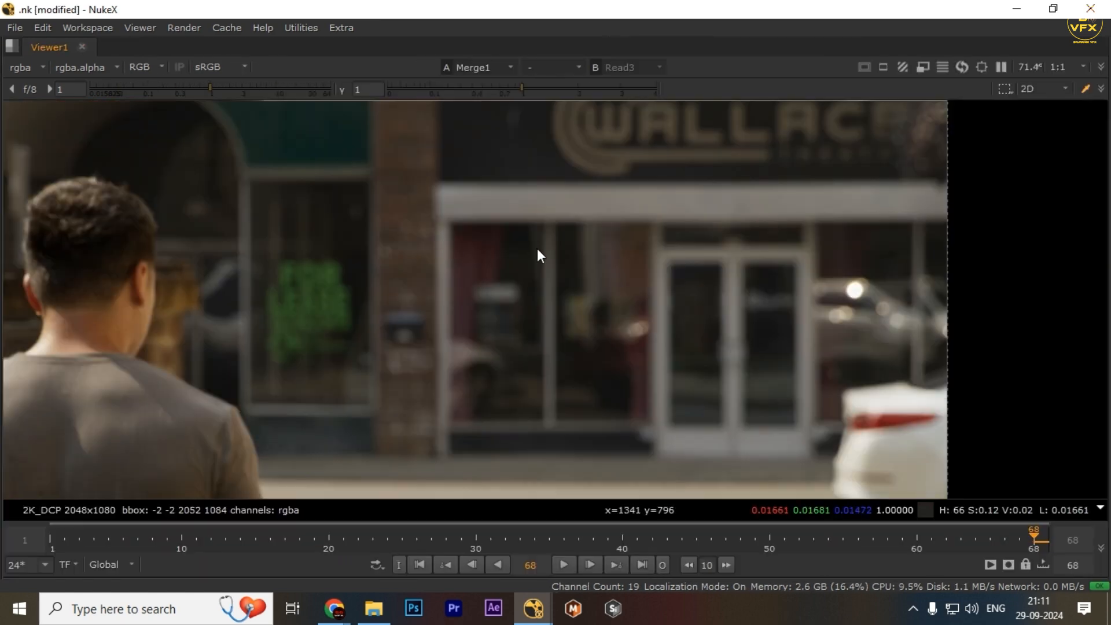
key("space")
left_click_drag(509, 471, 426, 537)
key("space")
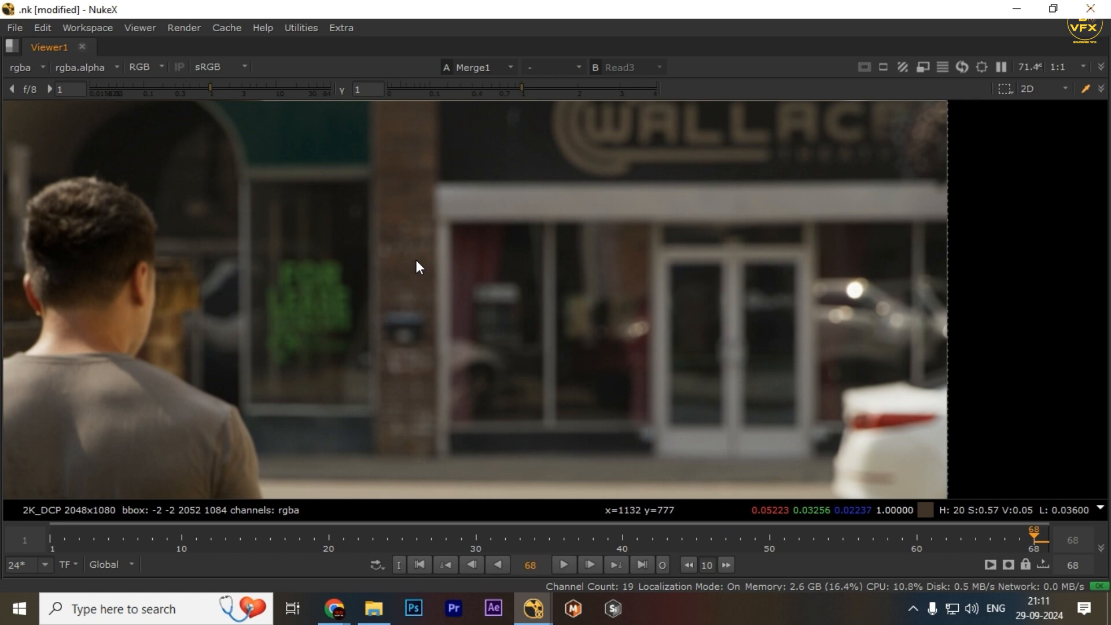
- Play the Merge1 composite from frame 1 to check the door, and return to the first frame
key("Home")
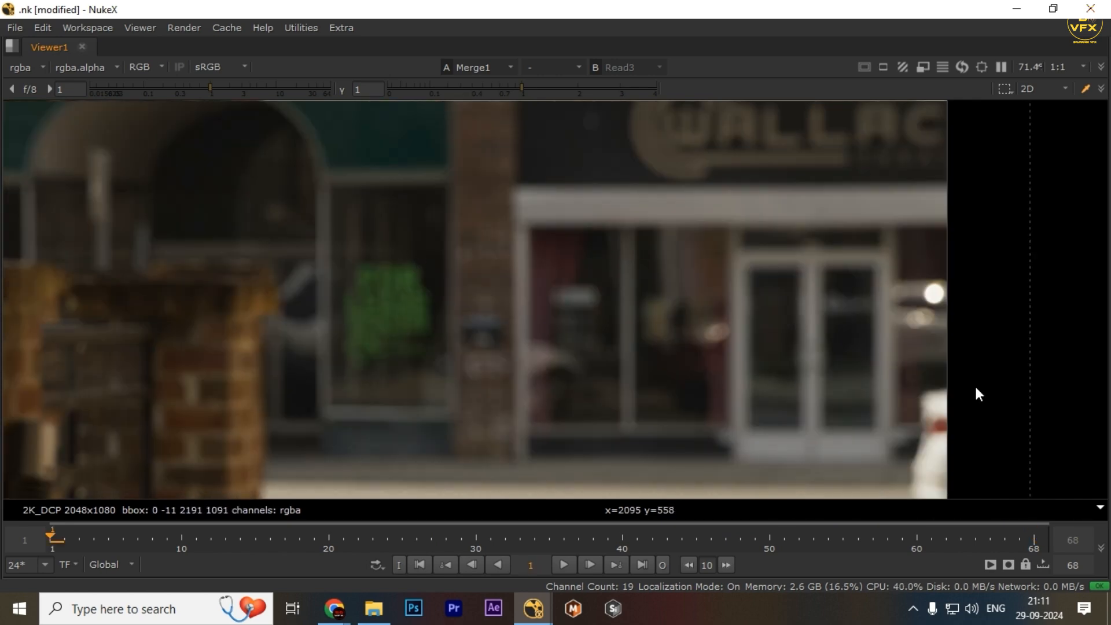
left_click_drag(919, 253, 644, 352)
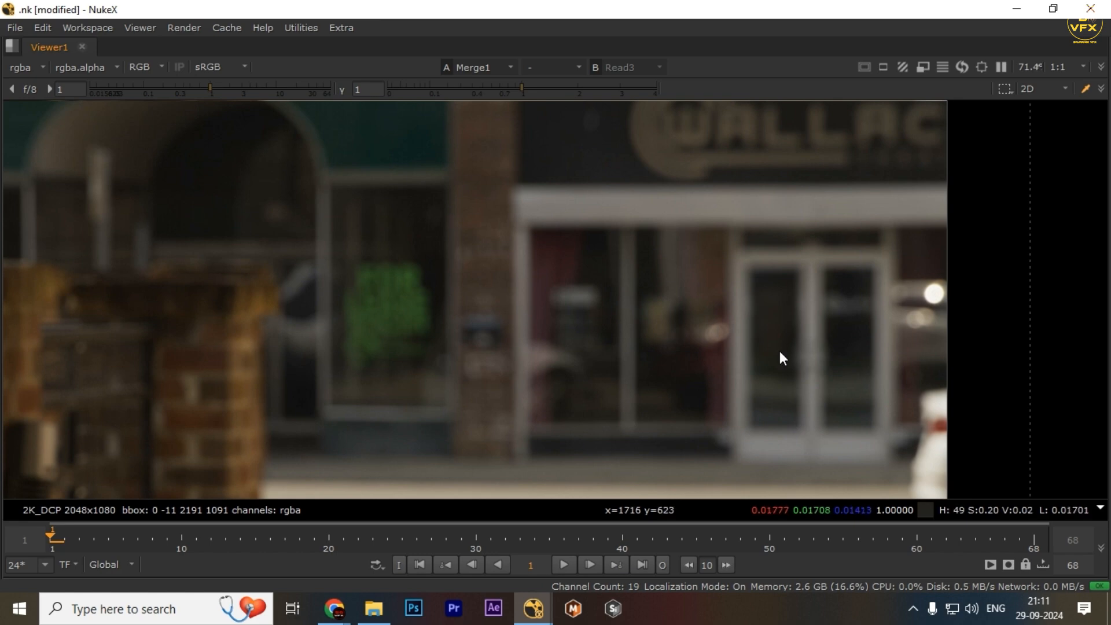
key("l")
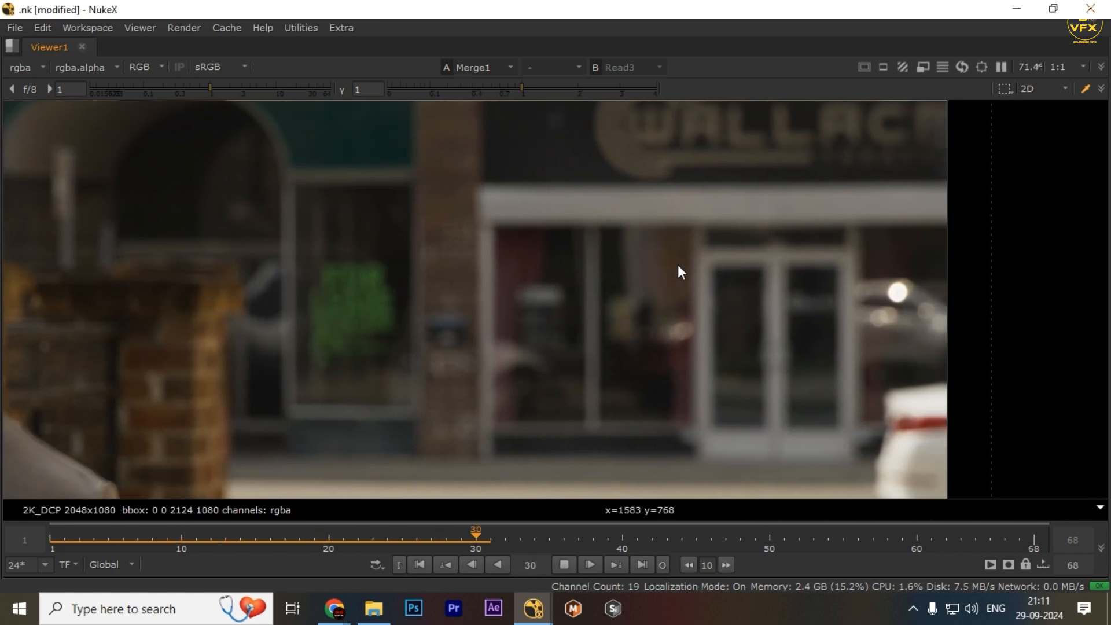
key("Home")
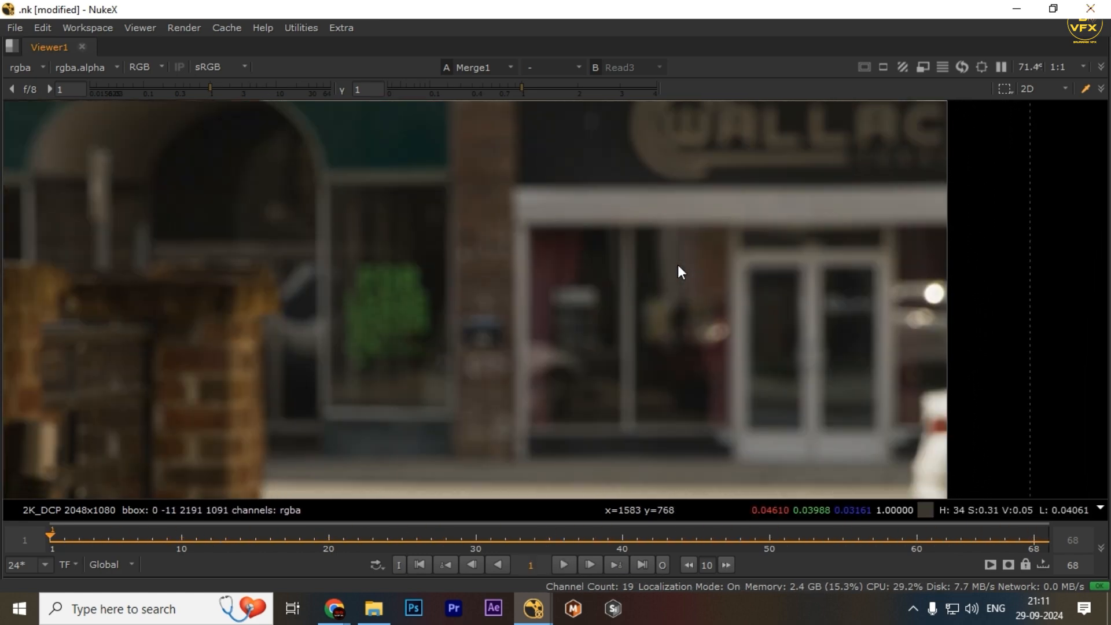
- View the Read3 clip at frame 1 and examine the door area in the enlarged viewer
key("space")
middle_click_drag(498, 426, 310, 488)
scroll(271, 476, "up", 4)
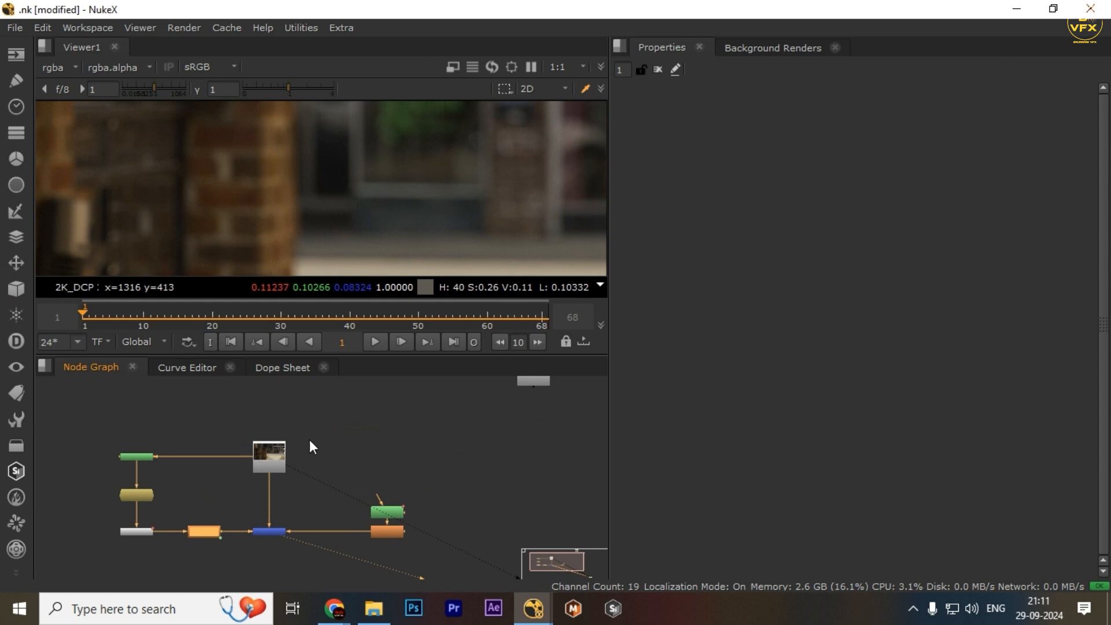
left_click_drag(340, 419, 108, 503)
left_click(263, 454)
scroll(262, 454, "up", 3)
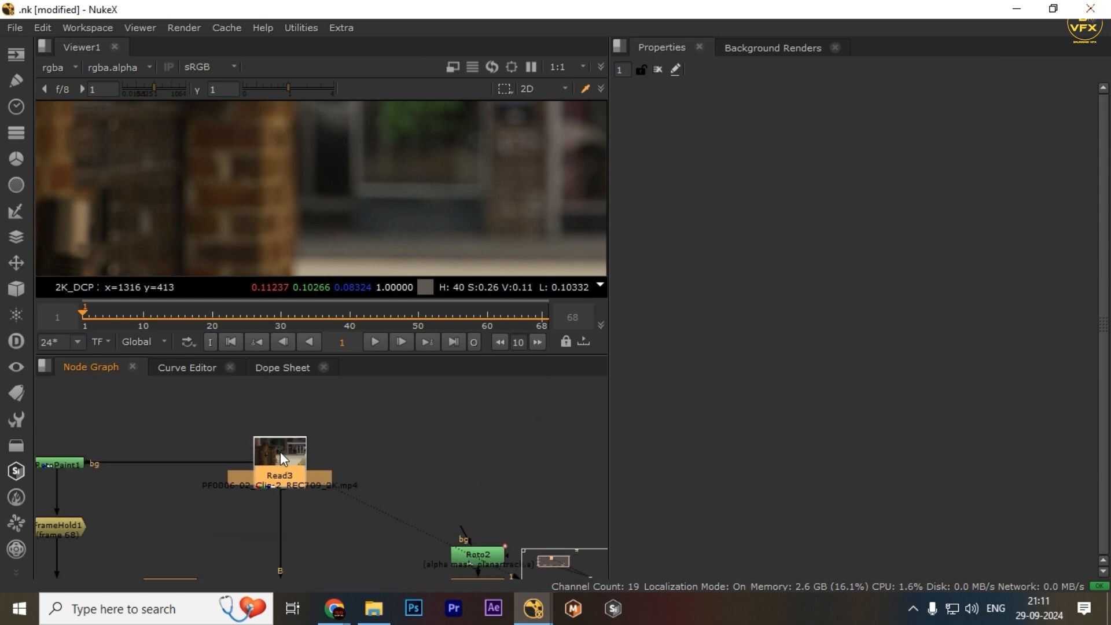
key("1")
key("space")
left_click_drag(773, 200, 580, 341, "ctrl+shift")
key("space")
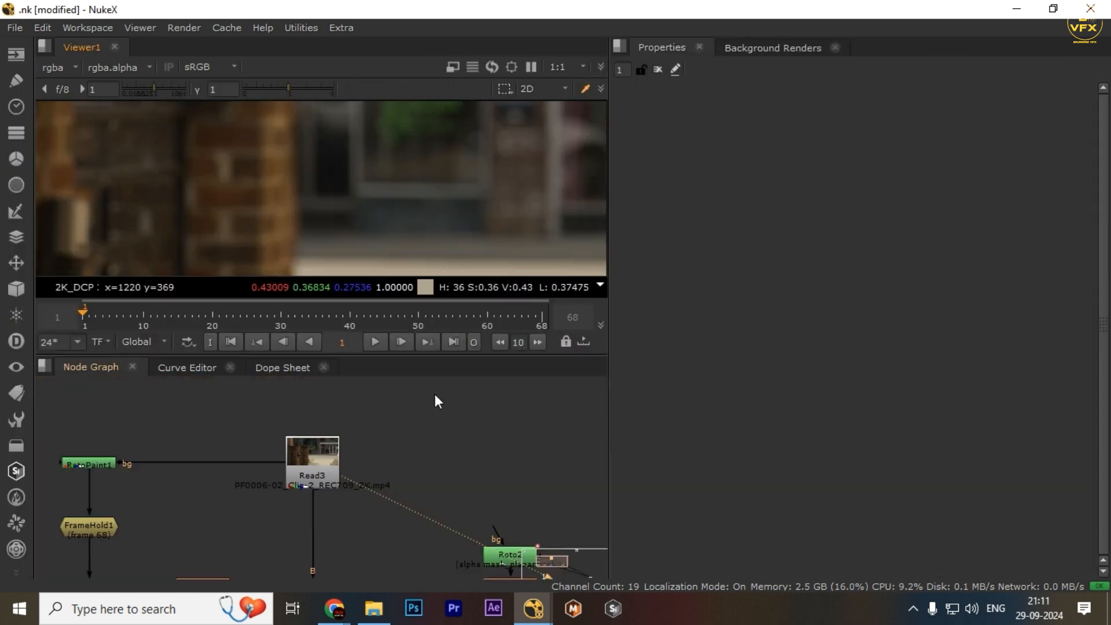
- Go to frame 68 and view the RotoPaint1 output in the enlarged viewer
middle_click_drag(495, 470, 559, 476)
left_click(541, 315)
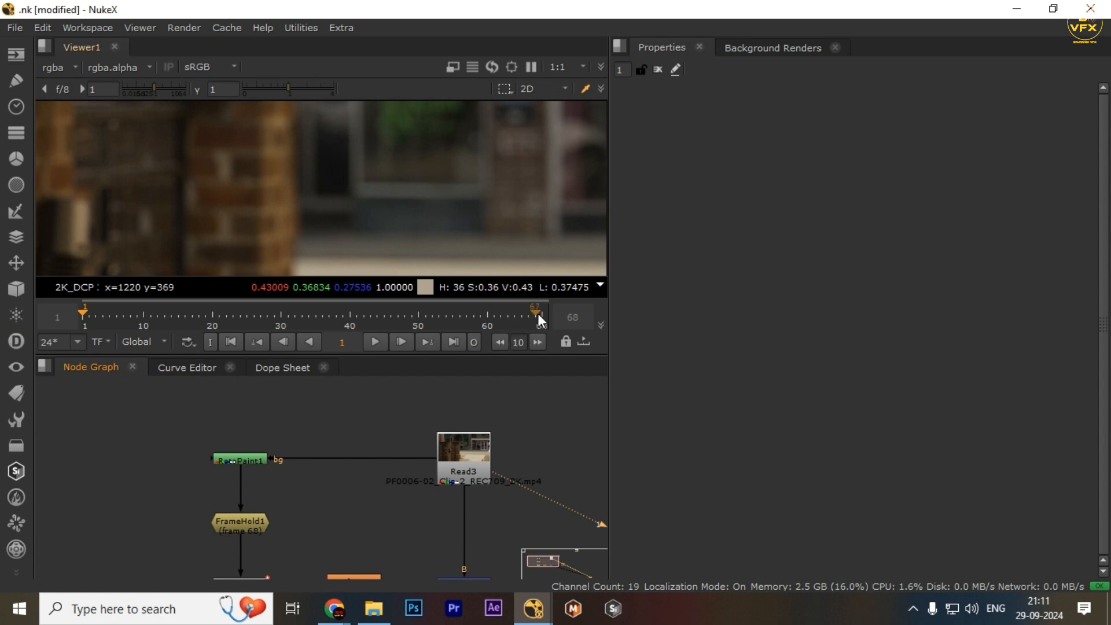
left_click_drag(313, 427, 204, 470)
key("1")
key("space")
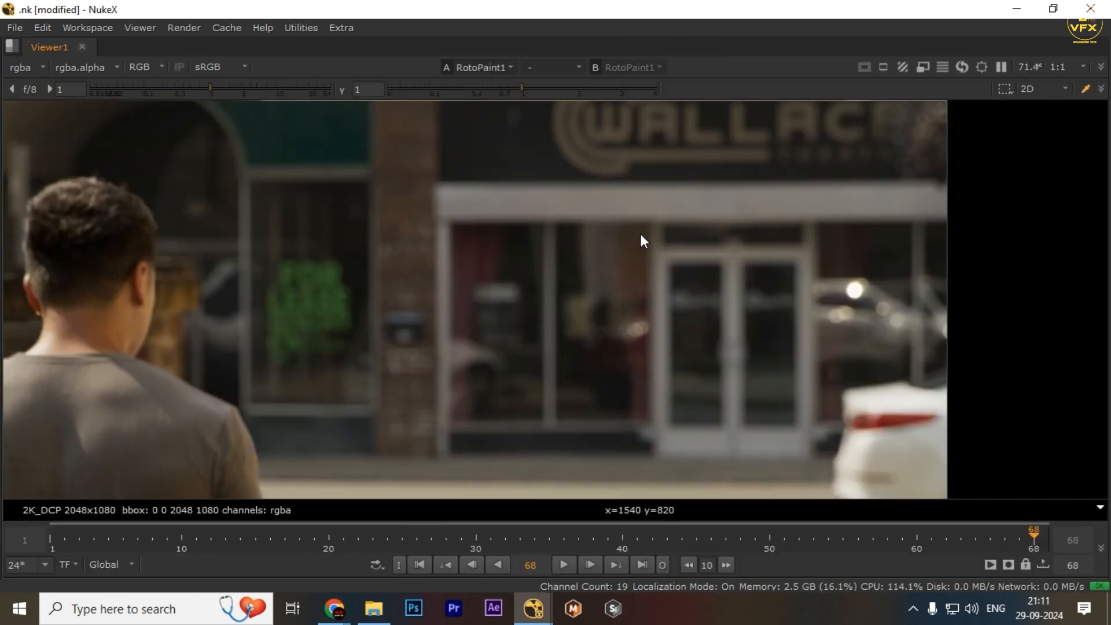
key("space")
- View the FrameHold1 output with the shop front and door framed in the viewer
middle_click_drag(217, 447, 263, 450)
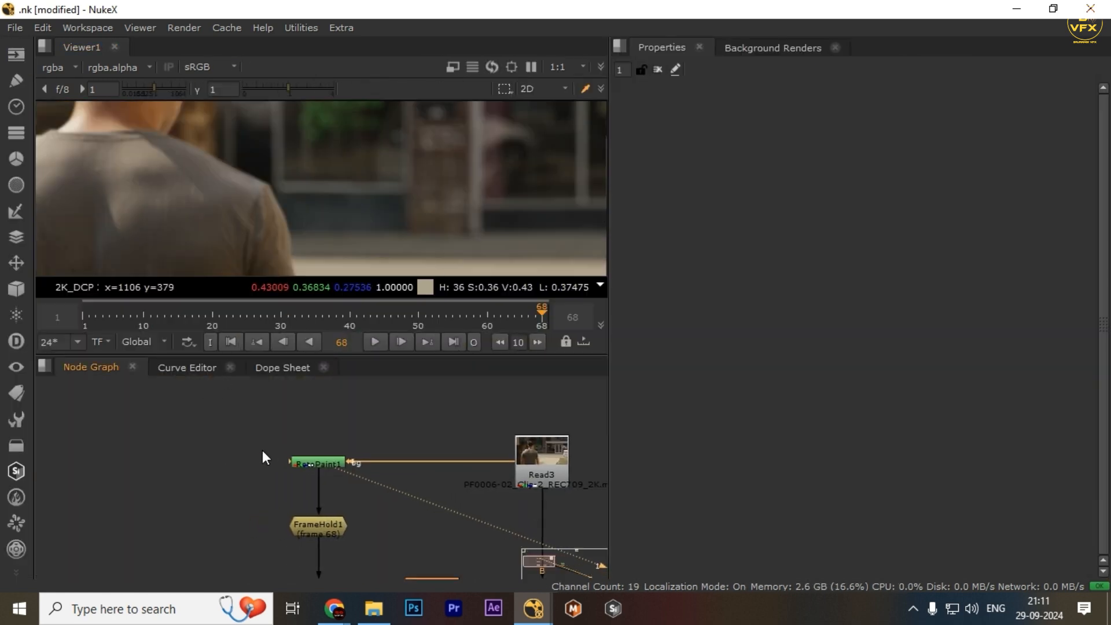
middle_click_drag(473, 192, 276, 247)
middle_click_drag(514, 149, 501, 195)
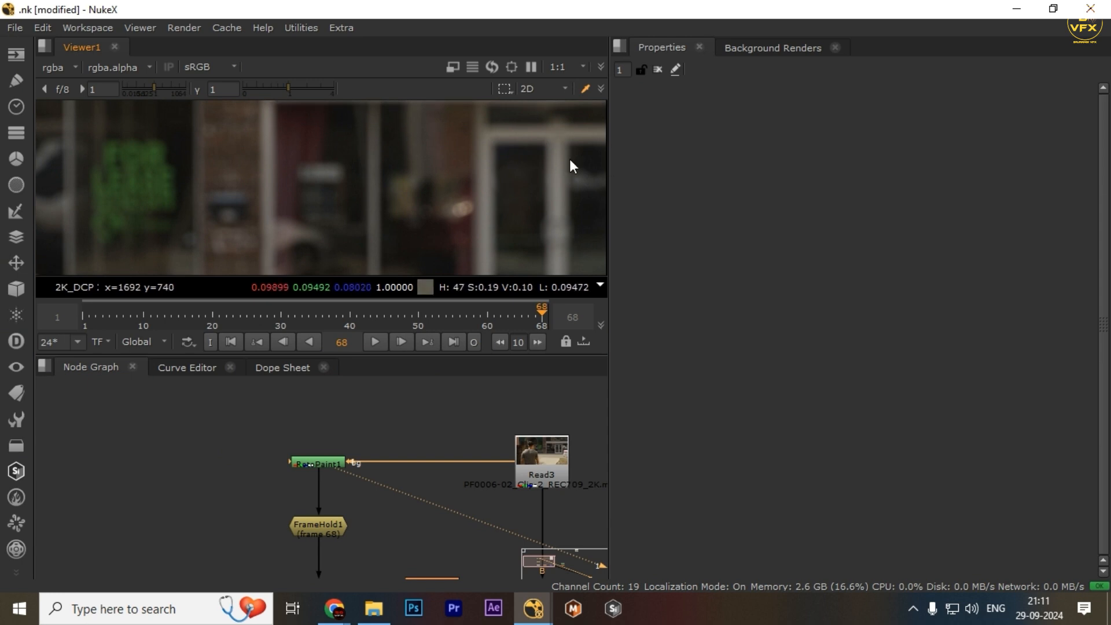
middle_click_drag(312, 507, 325, 471)
scroll(325, 471, "up", 2)
left_click_drag(226, 473, 422, 514)
key("1")
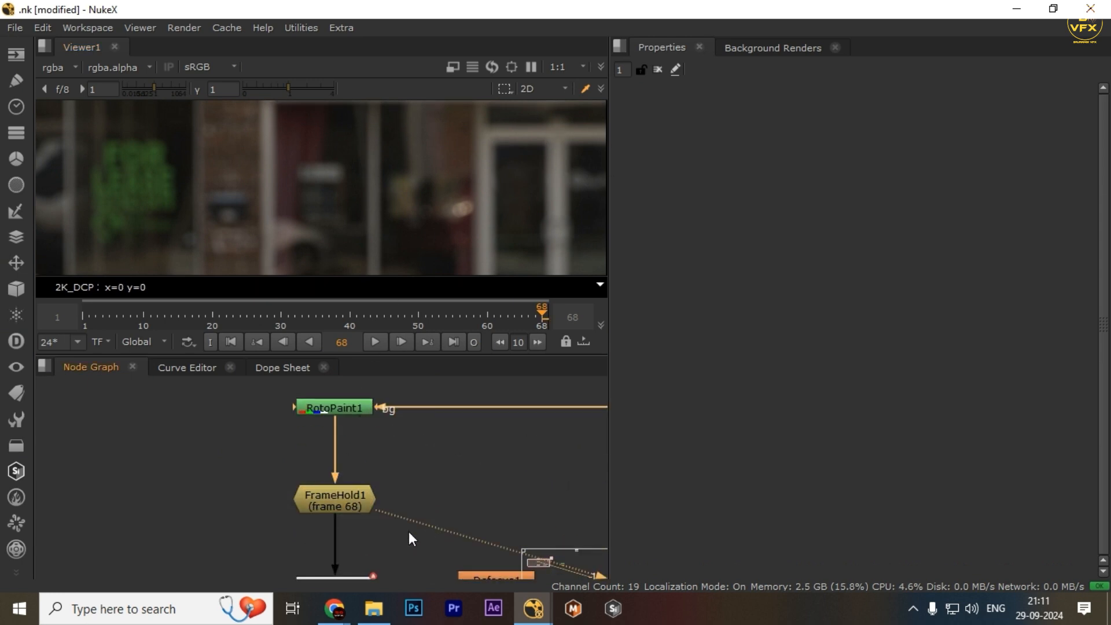
- Disable the Defocus1 node and view the Tracker1 output
middle_click_drag(380, 530, 367, 513)
left_click_drag(385, 538, 499, 579)
middle_click_drag(387, 550, 387, 533)
key("d")
left_click_drag(387, 531, 190, 594)
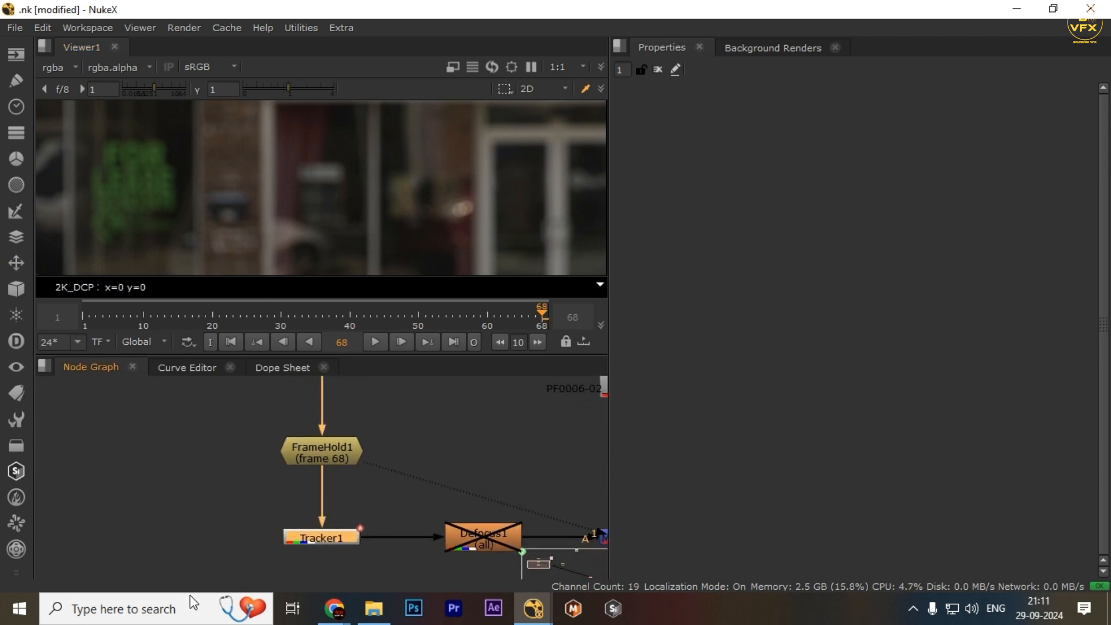
key("1")
- Open the Roto2 mask's properties and view the Merge1 result in the enlarged viewer
middle_click_drag(565, 515, 419, 516)
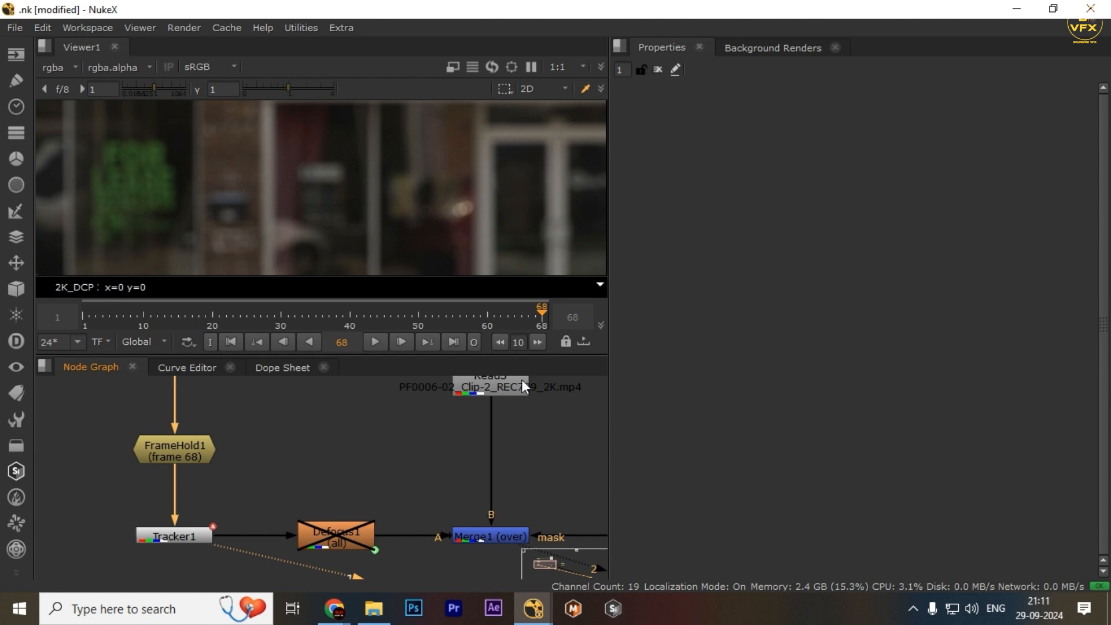
left_click_drag(416, 379, 522, 419)
key("1")
middle_click_drag(507, 423, 289, 412)
double_click(549, 483)
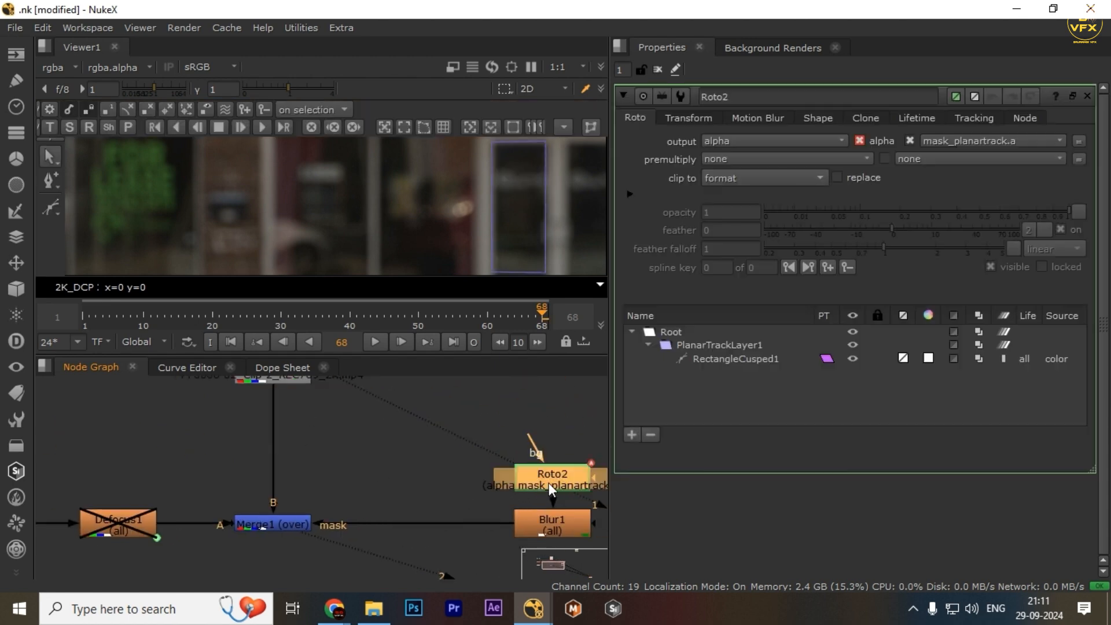
left_click_drag(369, 469, 208, 547)
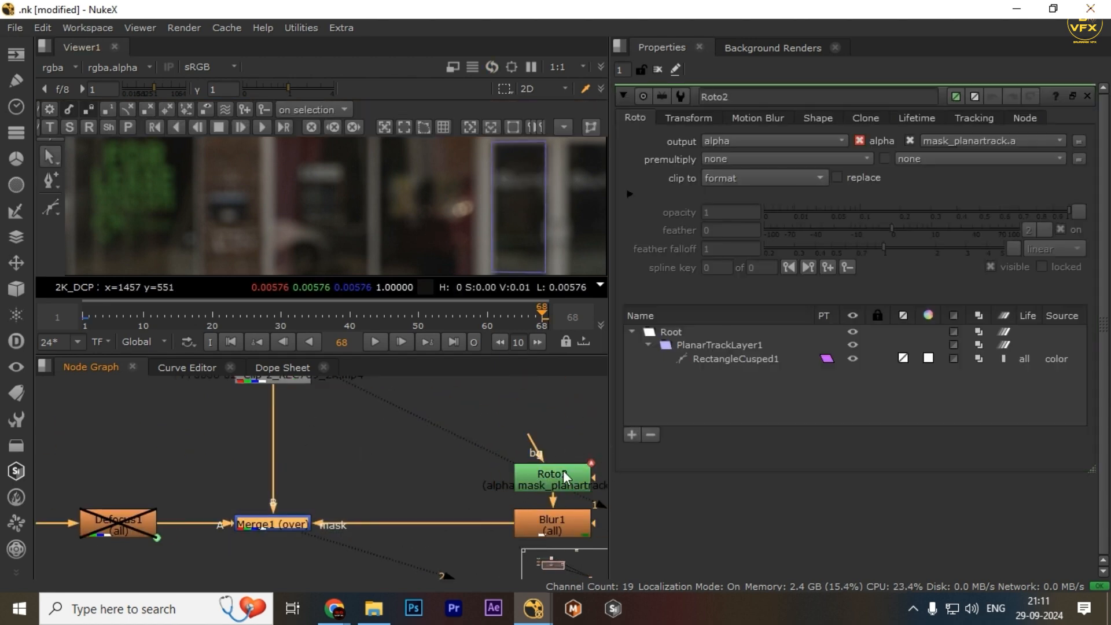
key("1")
key("space")
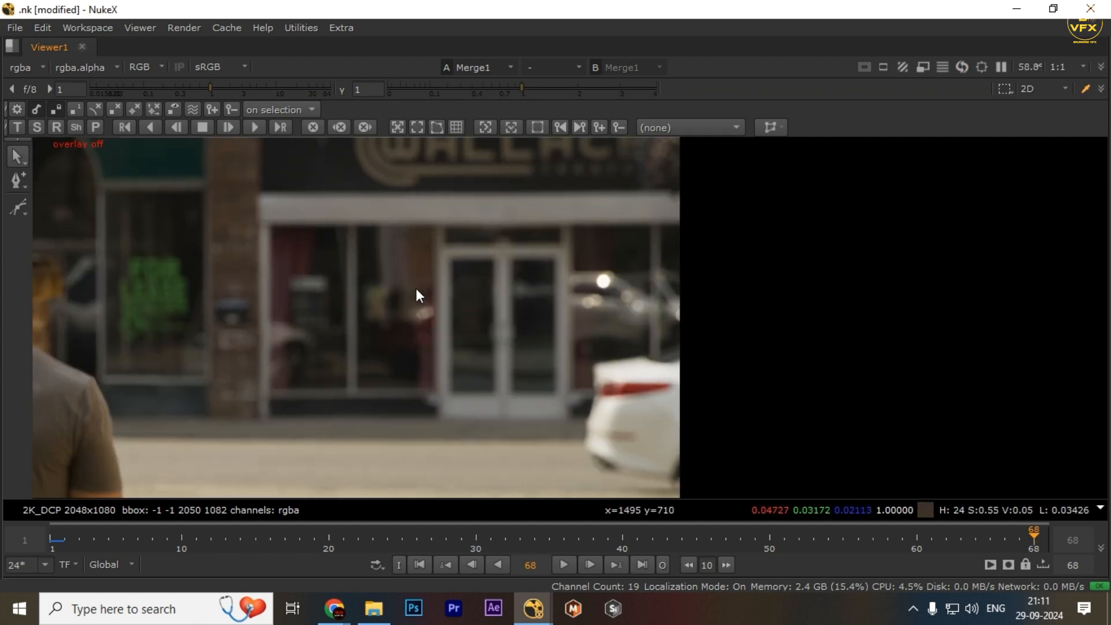
- Examine the shop windows and door in the Merge1 result at frame 68, close up in the enlarged viewer
key("o")
key("f")
scroll(615, 308, "up", 4)
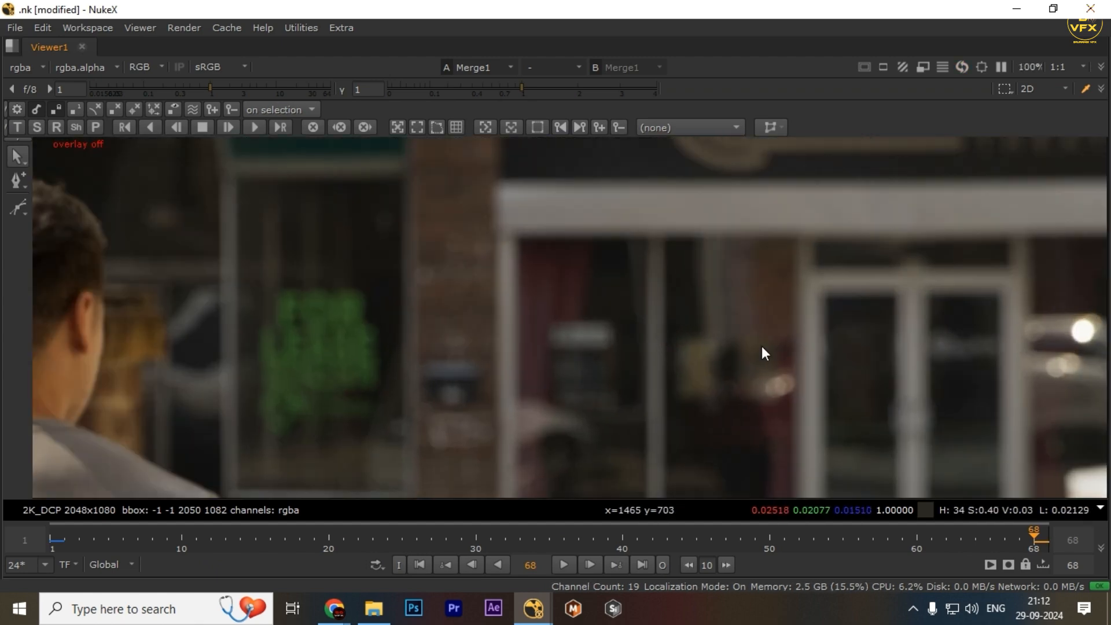
key("space")
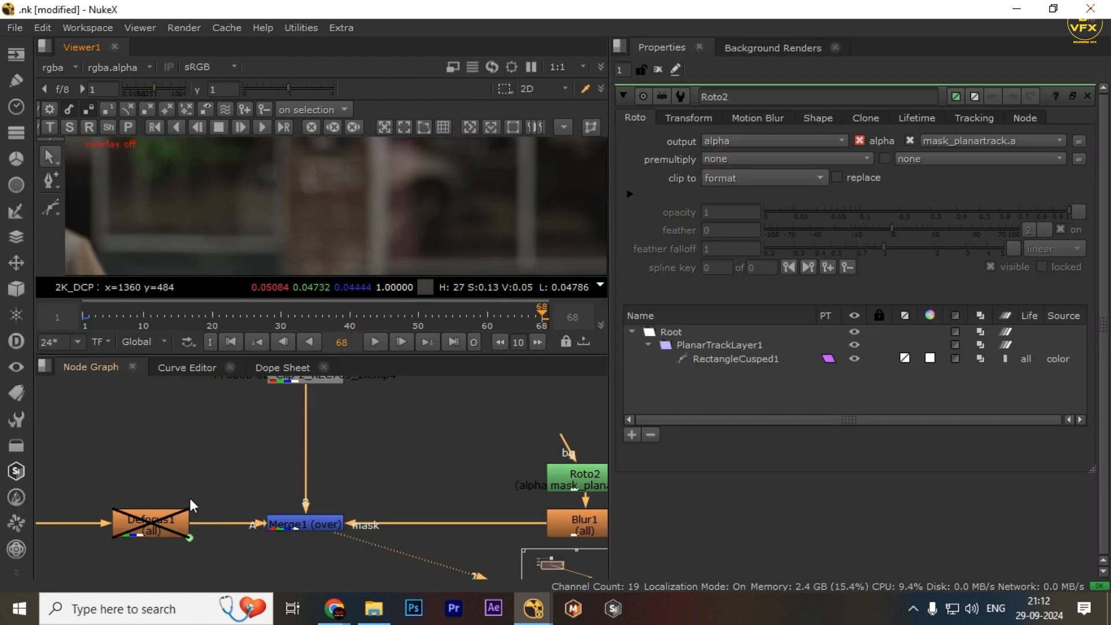
key("space")
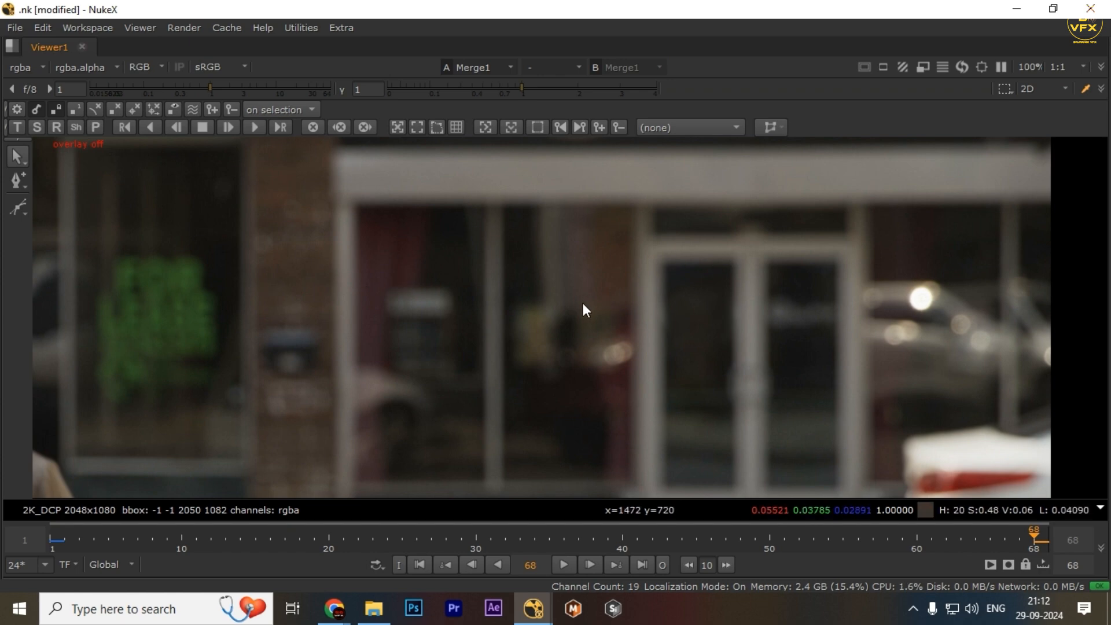
- Go to frame 1 and examine the door frame and header in the Merge1 result up close
key("Home")
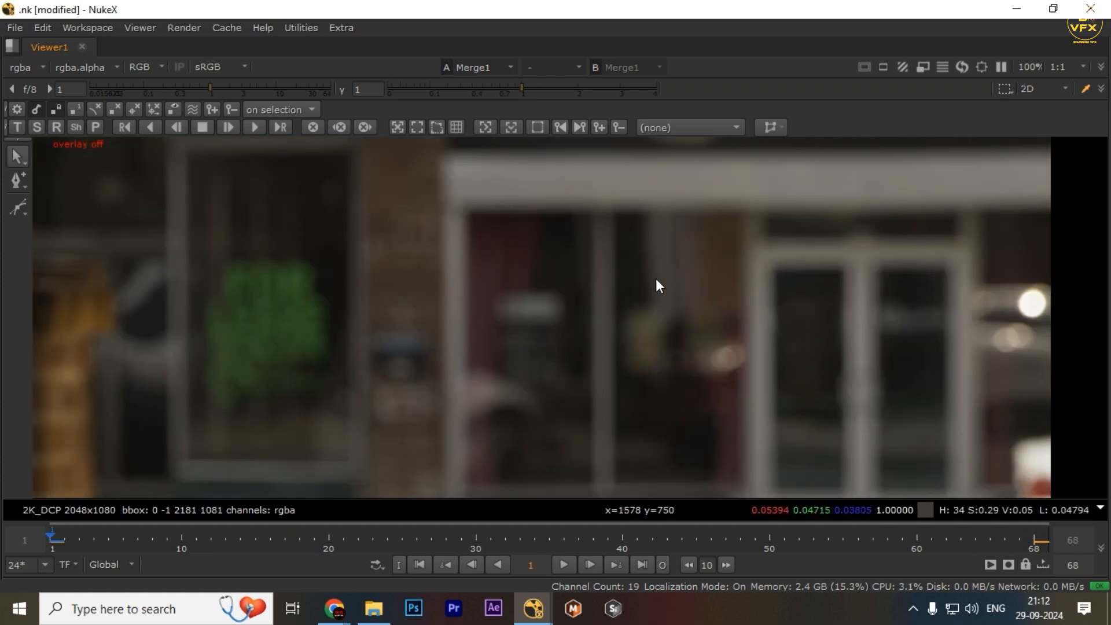
scroll(656, 279, "down", 2)
middle_click_drag(709, 274, 651, 272)
scroll(669, 276, "down", 1)
scroll(651, 273, "up", 2)
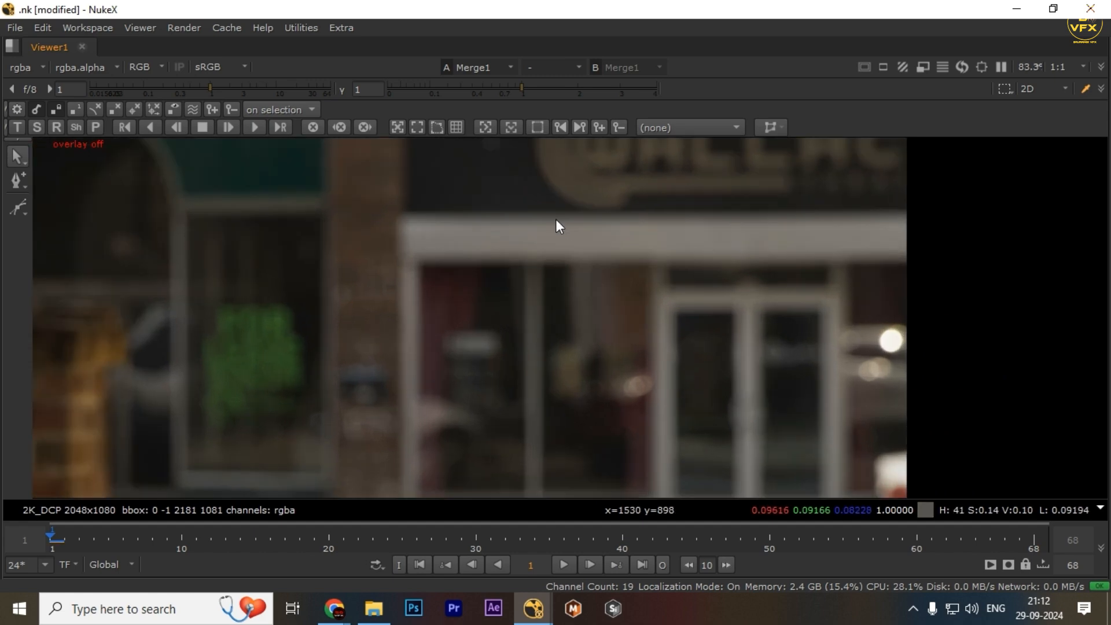
scroll(689, 321, "up", 3)
left_click_drag(645, 288, 772, 408)
scroll(772, 408, "down", 2)
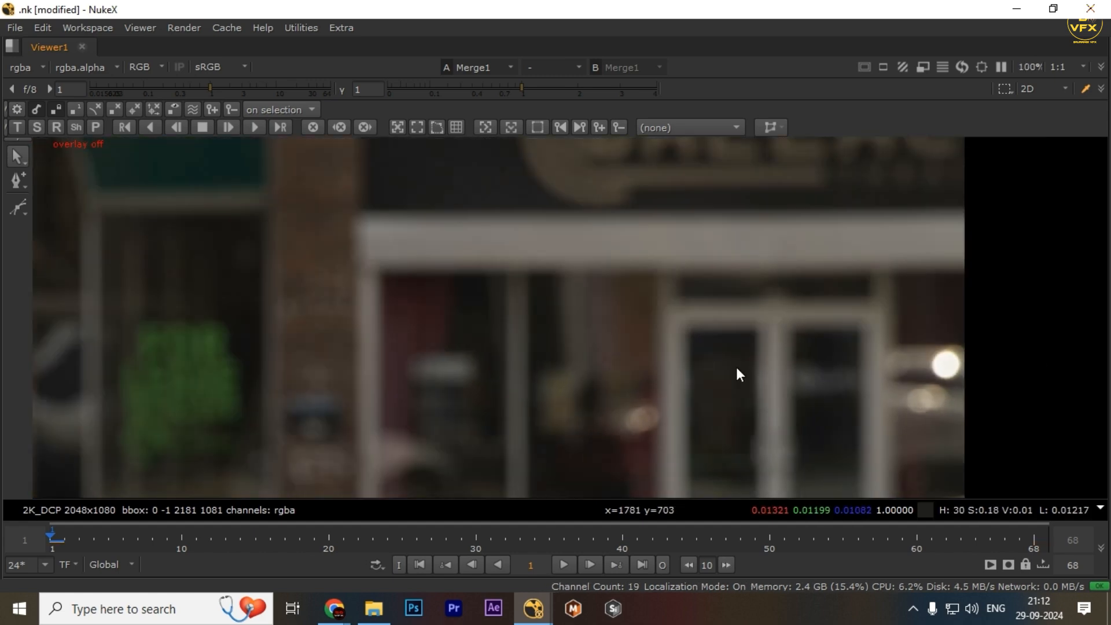
left_click_drag(588, 228, 645, 291)
scroll(760, 273, "up", 3)
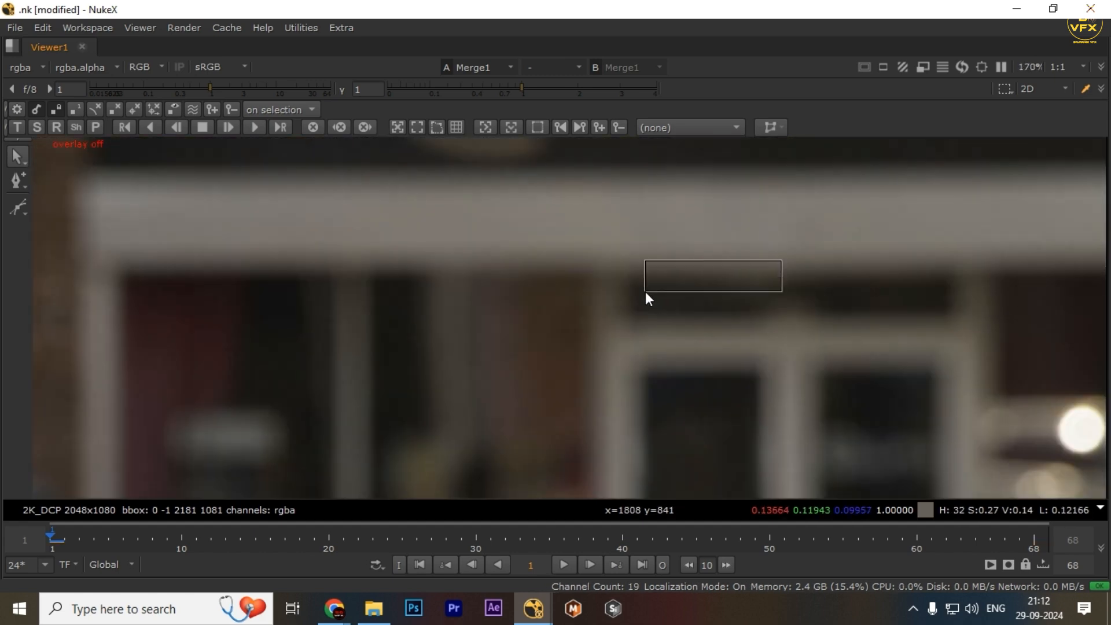
- Return to frame 68 and examine the sharpness of the same door in the Merge1 result
scroll(650, 300, "down", 4)
key("End")
middle_click_drag(602, 382, 652, 381)
scroll(661, 421, "up", 2)
middle_click_drag(661, 421, 665, 384)
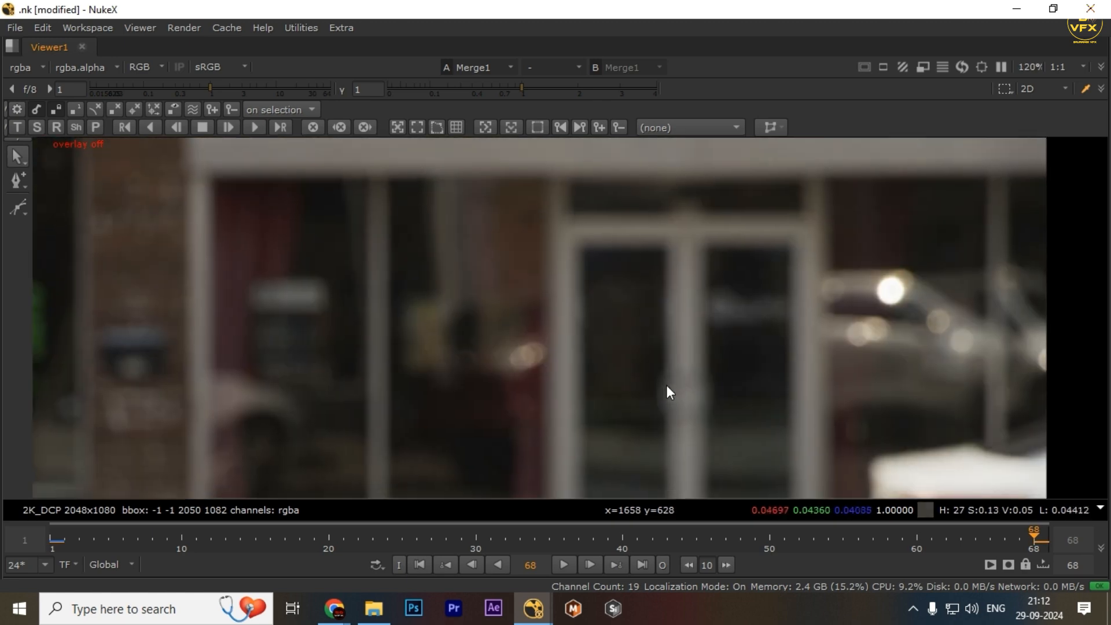
- Connect the Read3 source plate to the viewer's second input and enlarge the viewer again
key("space")
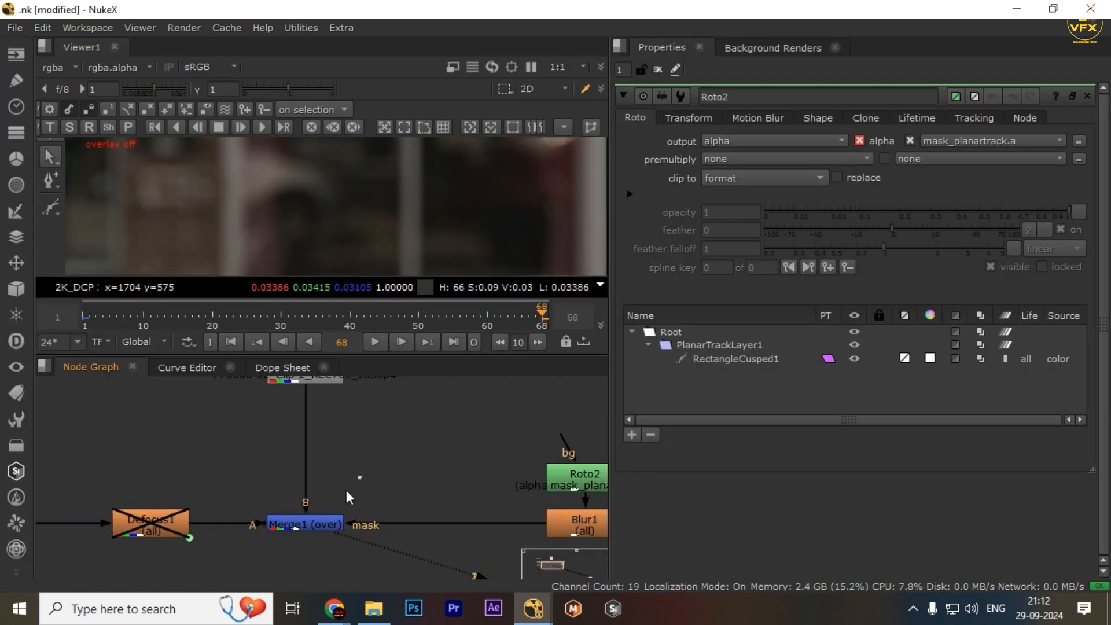
middle_click_drag(305, 386, 317, 429)
scroll(317, 429, "down", 1)
left_click(319, 414)
key("2")
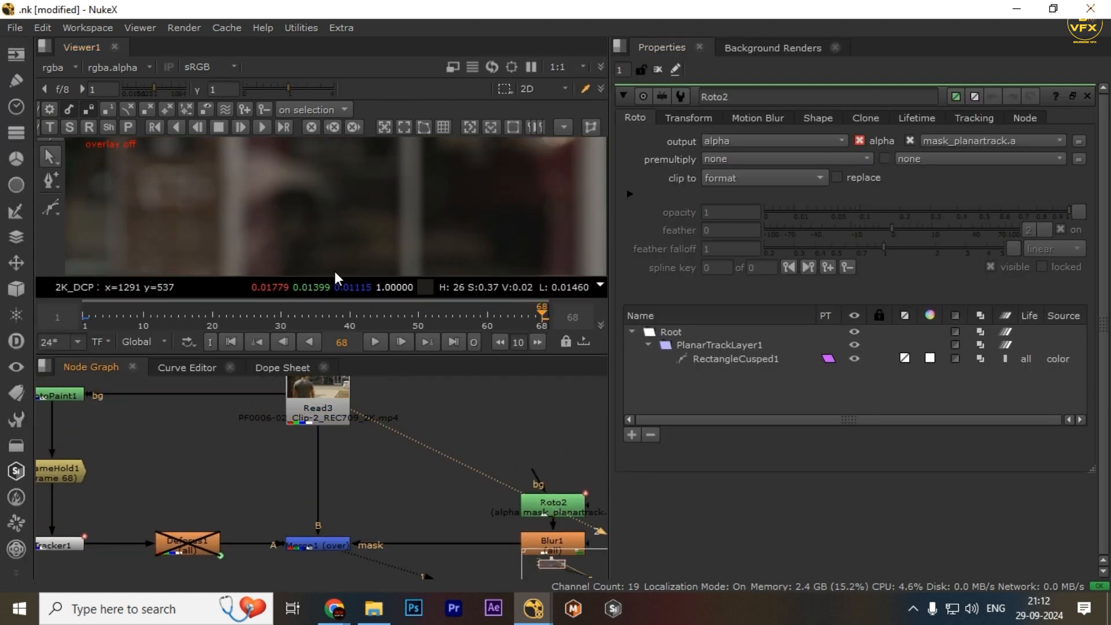
key("space")
left_click(263, 192)
key("space")
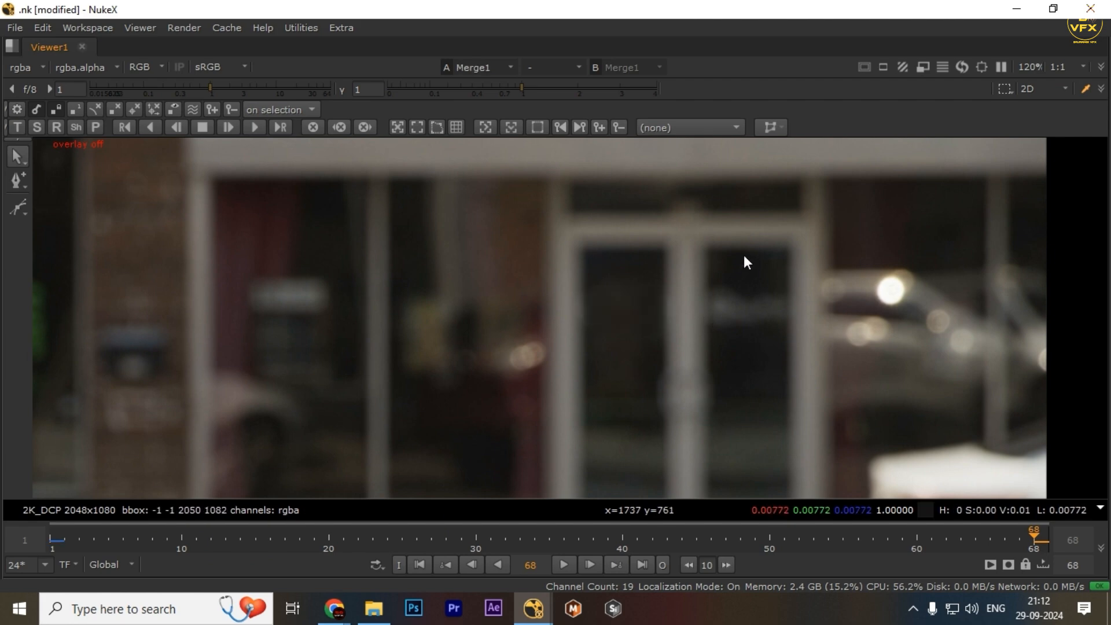
- Go to frame 1 and compare the Merge1 composite with the Read3 source plate around the shop front
key("Home")
key("2")
key("1")
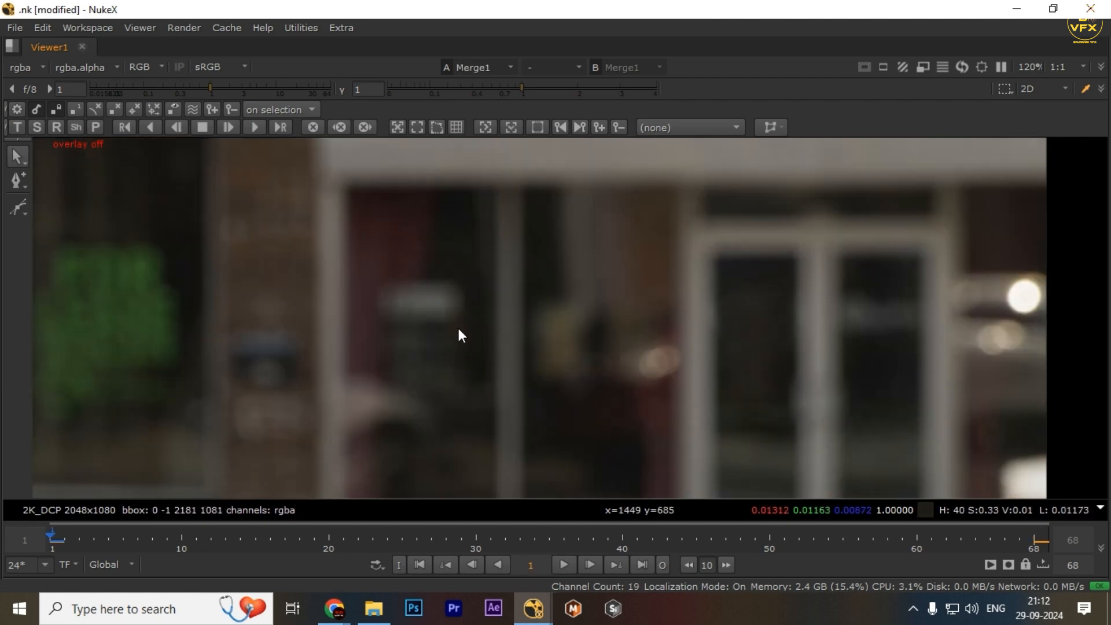
key("2")
key("1")
key("2")
key("1")
left_click_drag(371, 280, 902, 304)
scroll(766, 275, "down", 4)
middle_click_drag(766, 276, 696, 276)
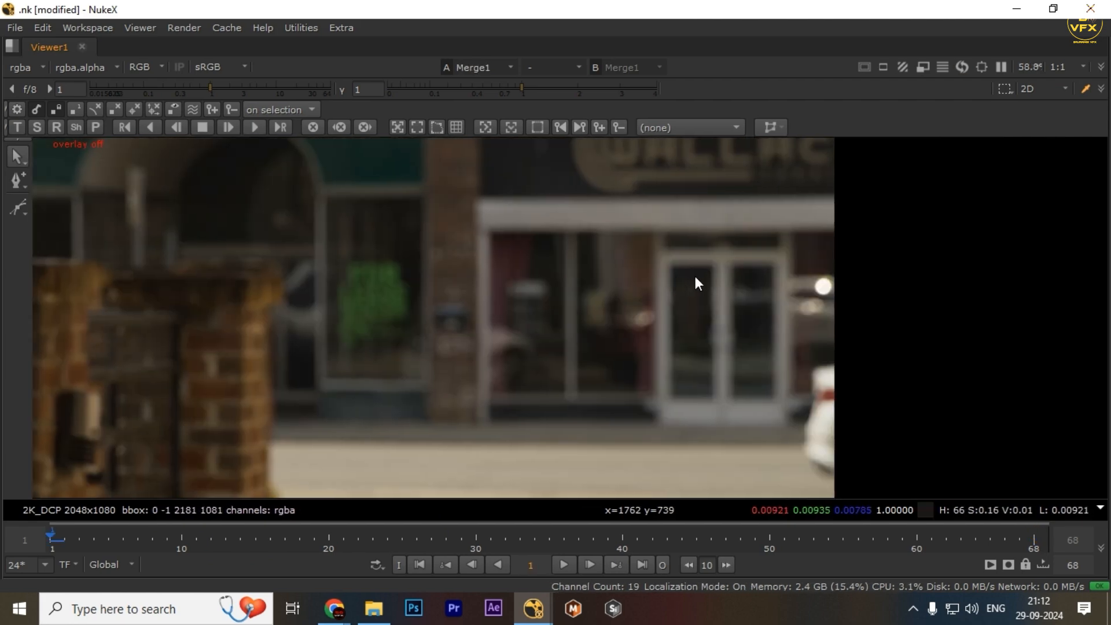
- Add a second Defocus node between Tracker1 and the disabled Defocus1 node
key("space")
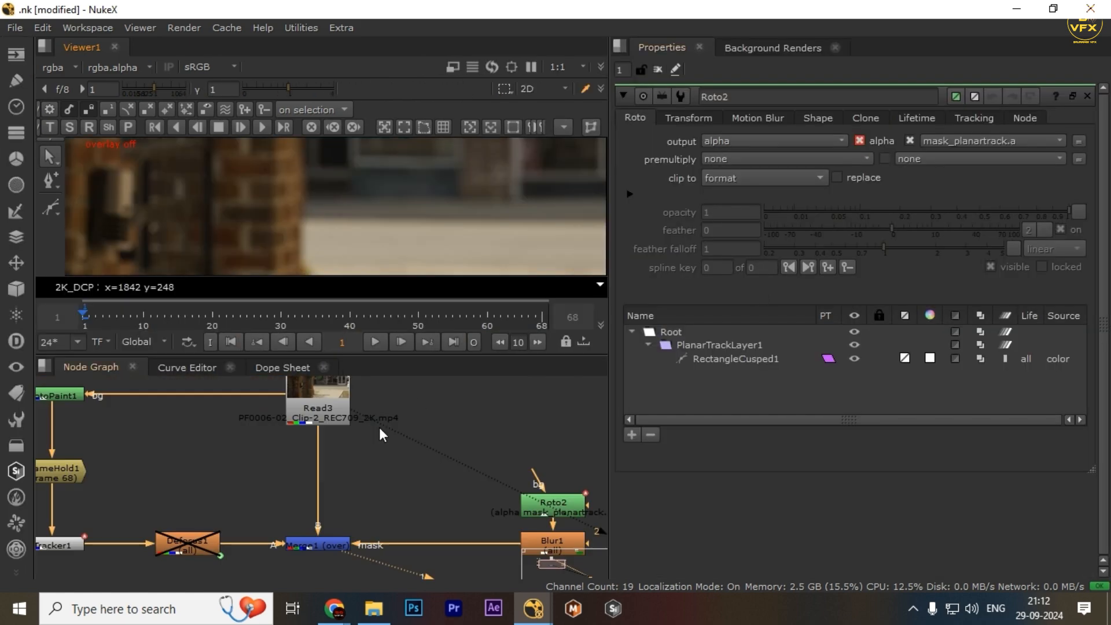
middle_click_drag(292, 507, 539, 467)
scroll(264, 490, "down", 3)
middle_click_drag(258, 490, 326, 515)
left_click_drag(284, 422, 311, 527)
left_click(365, 501)
key("Tab")
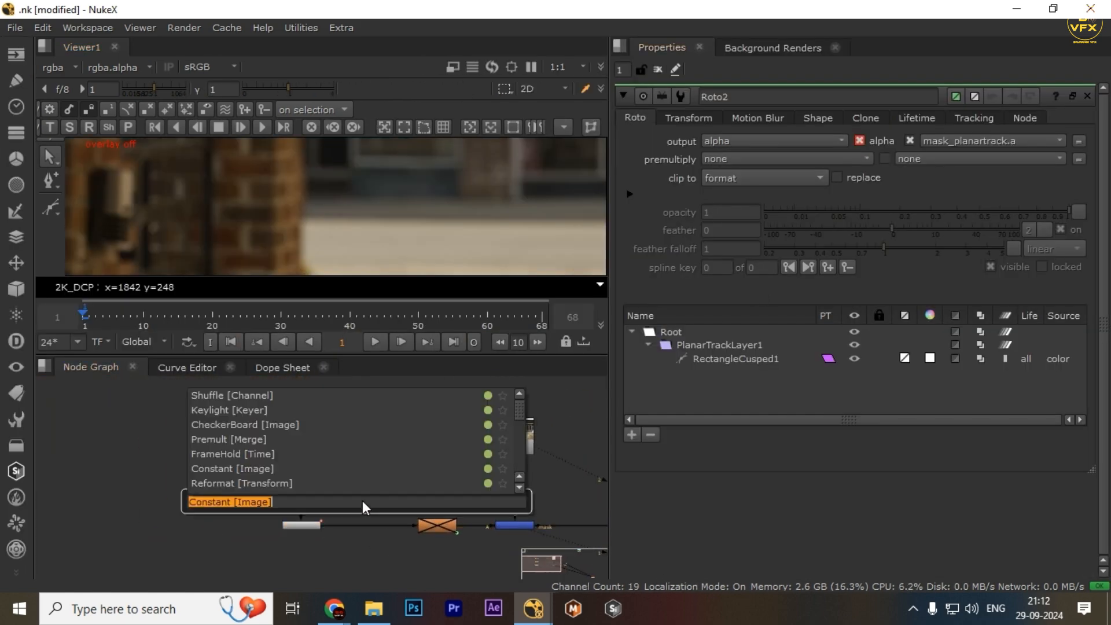
type("def")
key("Return")
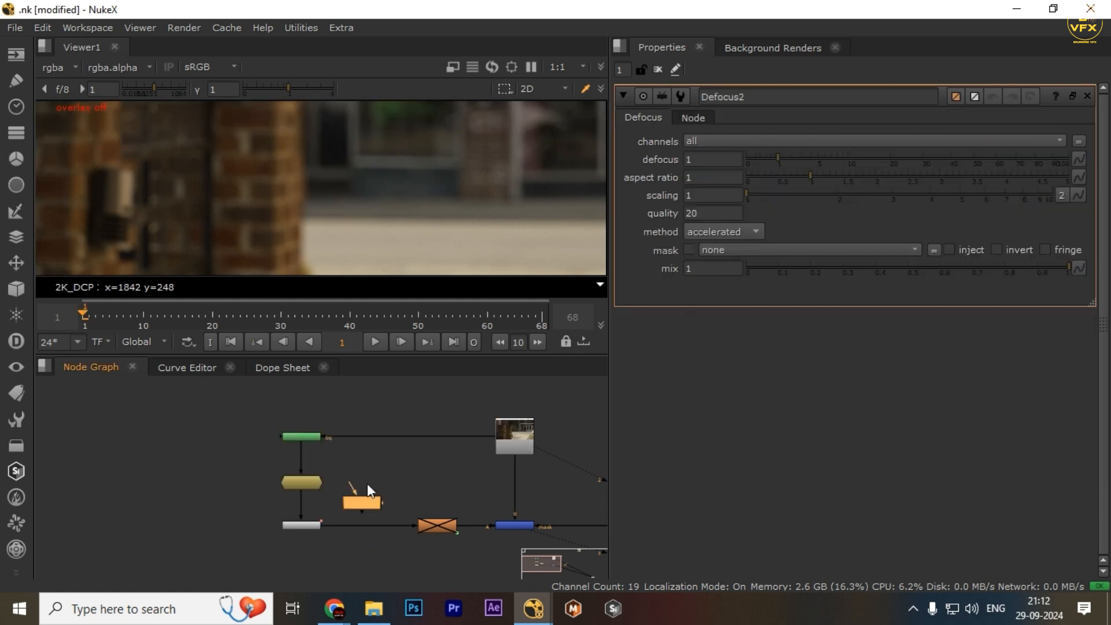
scroll(367, 484, "up", 2)
left_click(363, 535)
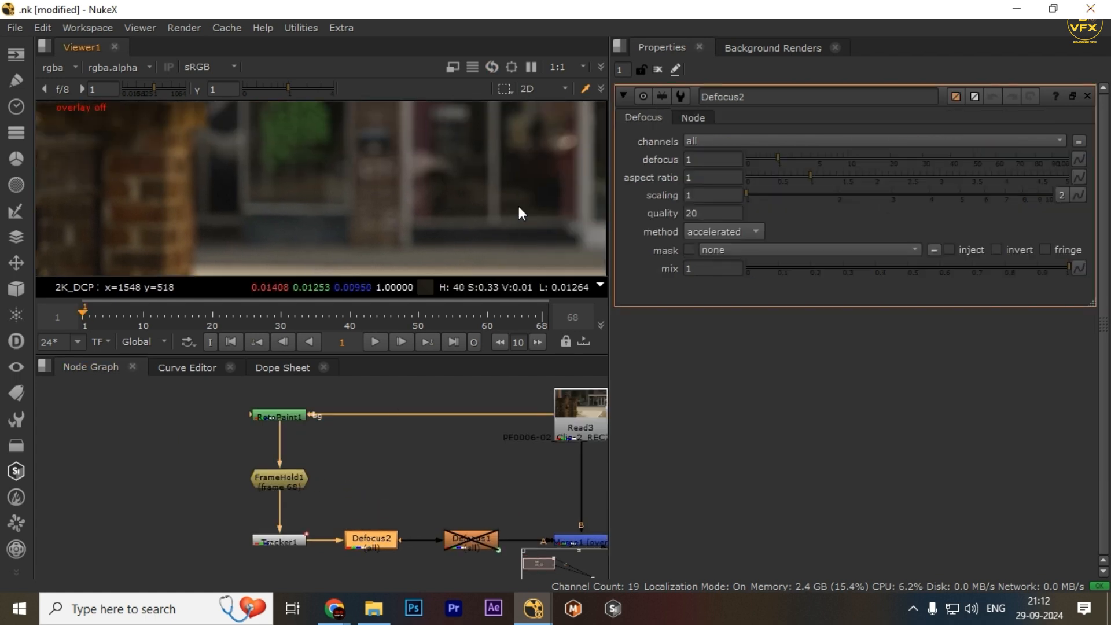
- Keyframe the Defocus2 defocus amount at 2.8 on frame 1 and 0 on frame 68
left_click(1076, 162)
left_click(1068, 172)
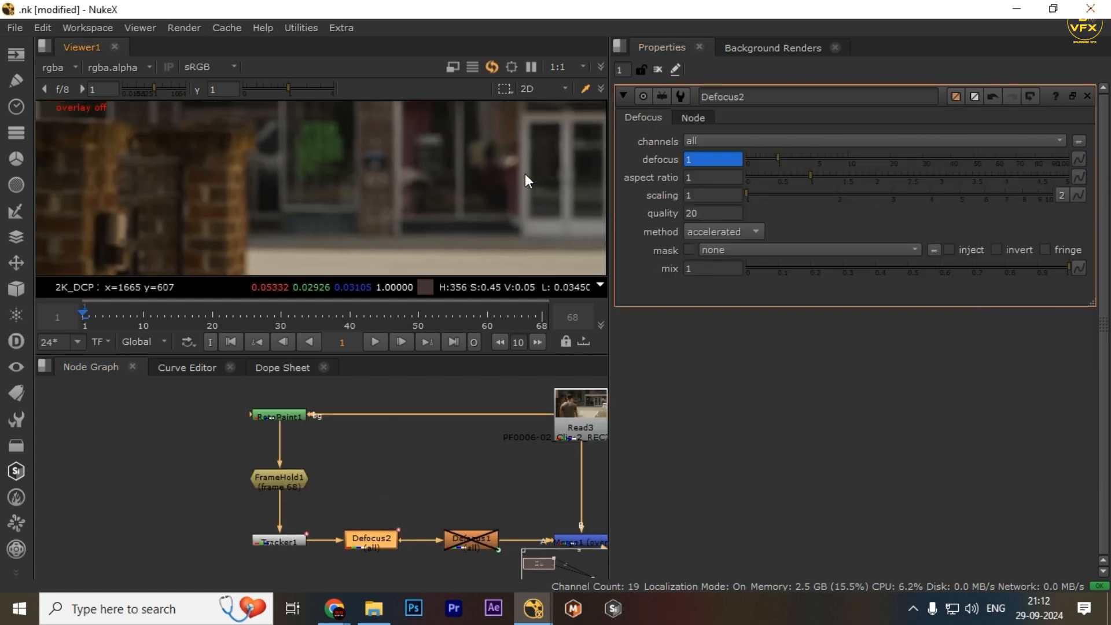
left_click(795, 158)
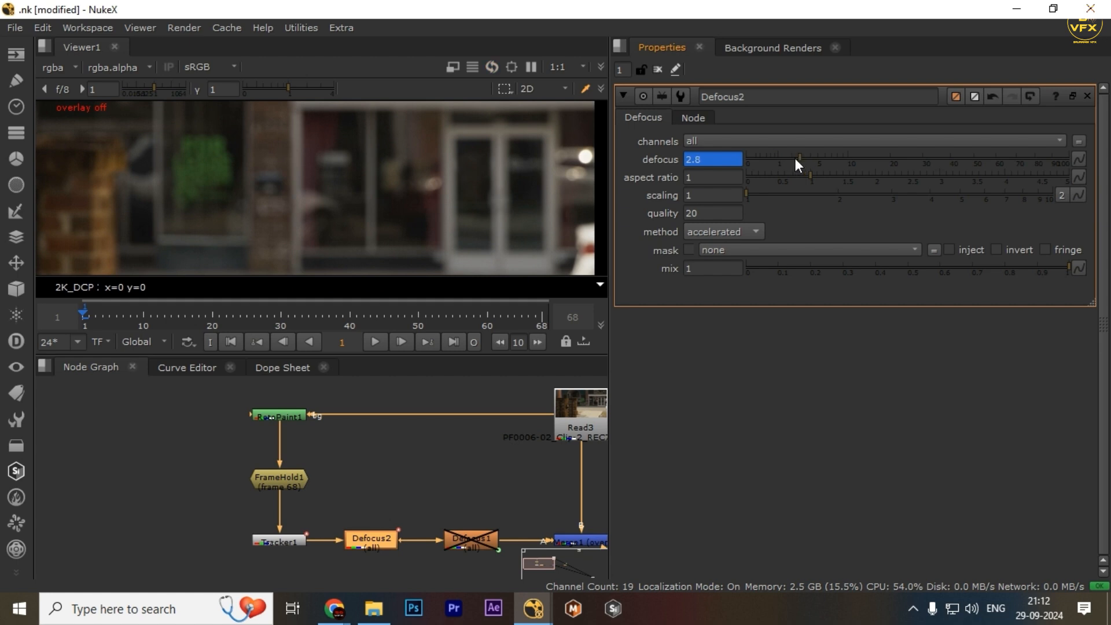
key("End")
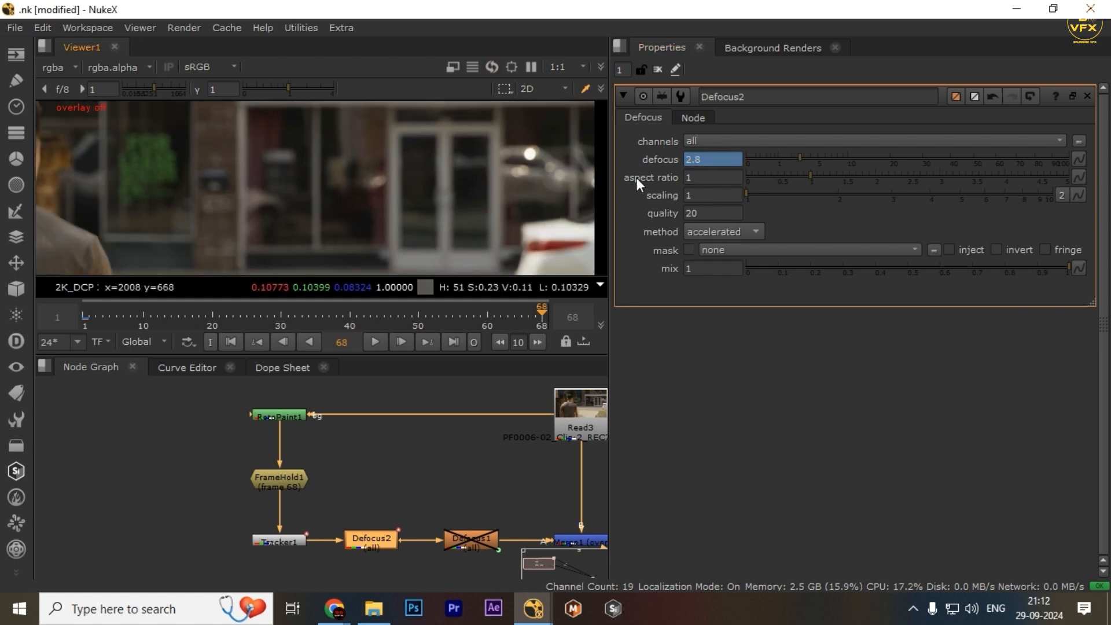
left_click(776, 158)
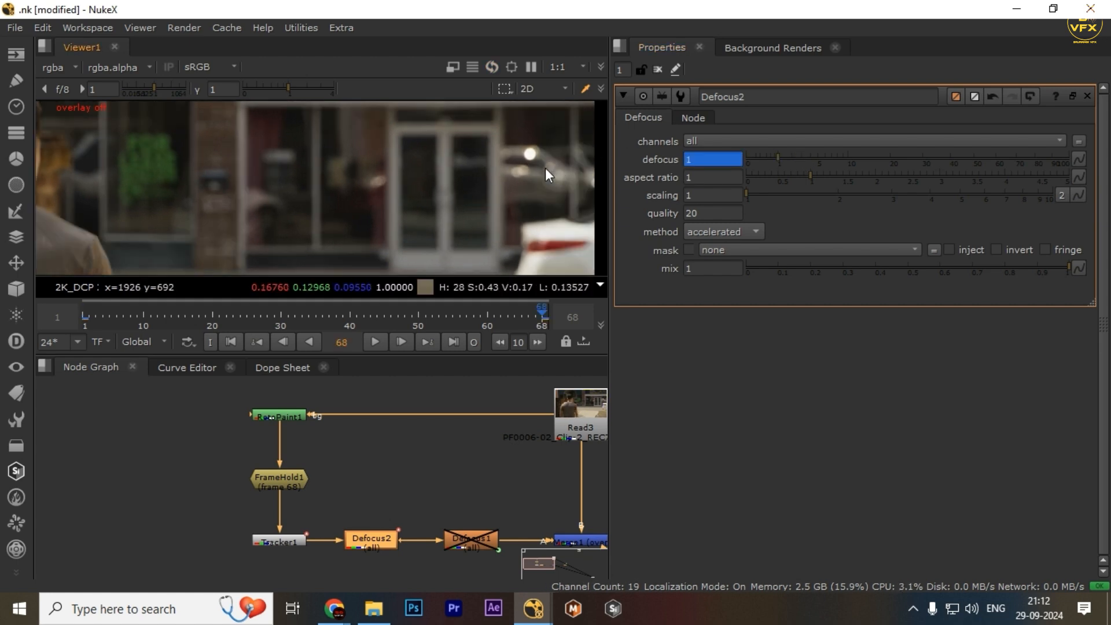
type("0")
key("Return")
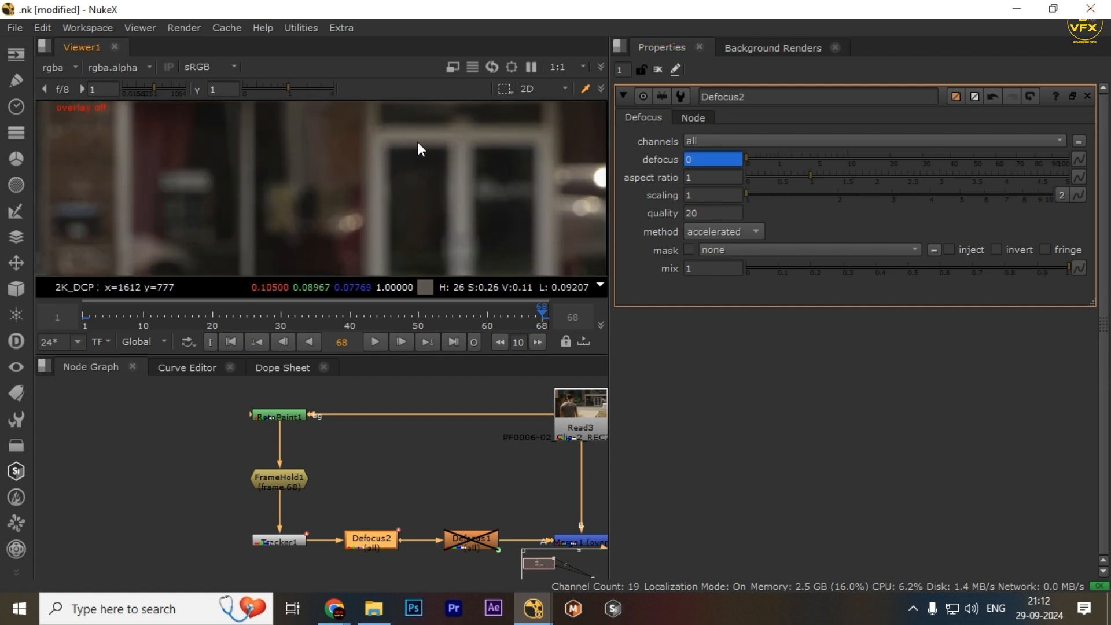
- Delete the keyframed Defocus2 node and insert a fresh Defocus node after Tracker1
scroll(376, 478, "down", 2)
scroll(347, 492, "up", 2)
left_click_drag(438, 484, 361, 544)
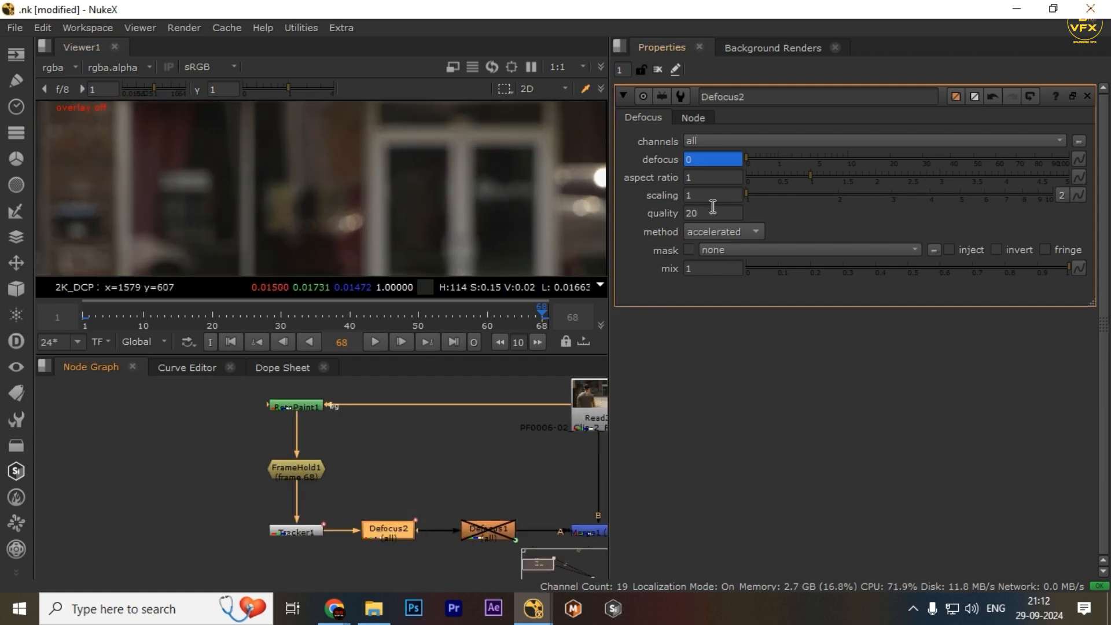
left_click_drag(421, 485, 342, 561)
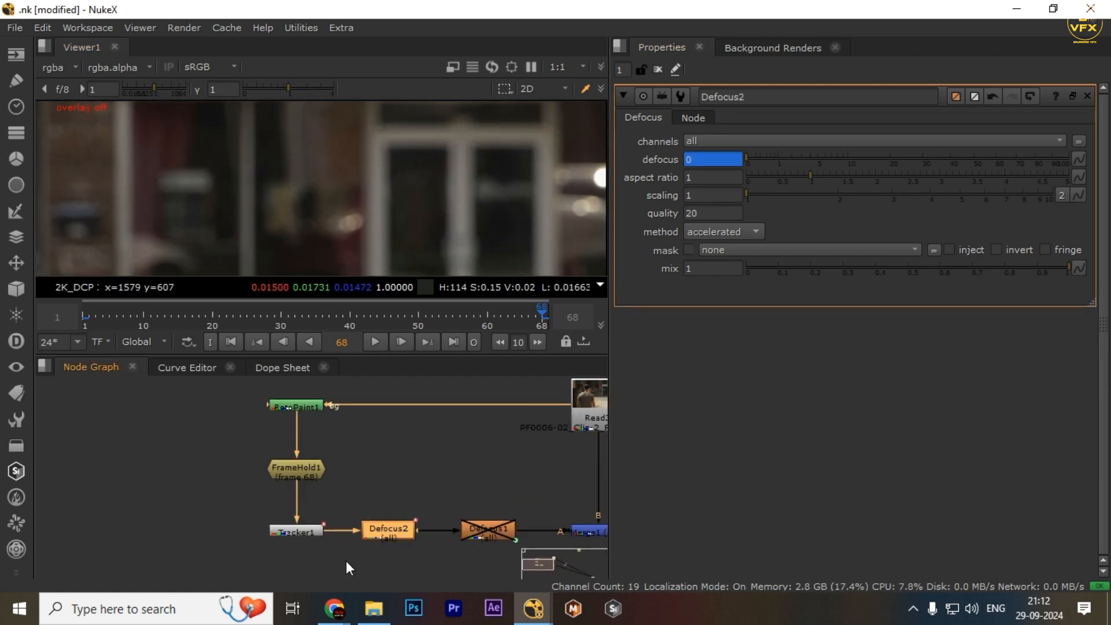
key("Delete")
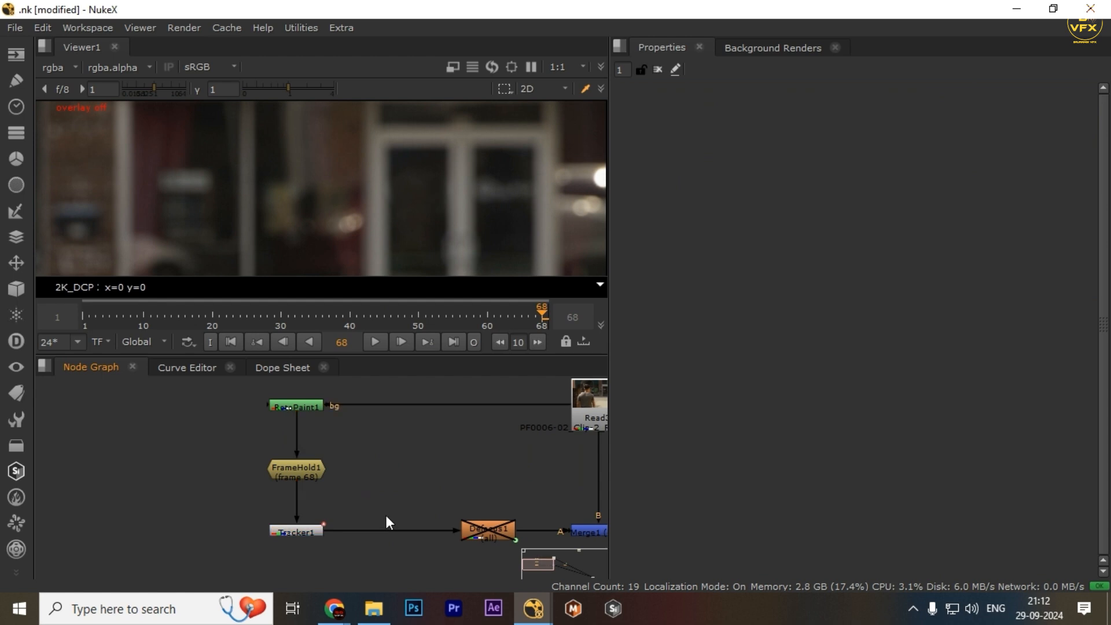
key("Tab")
key("Return")
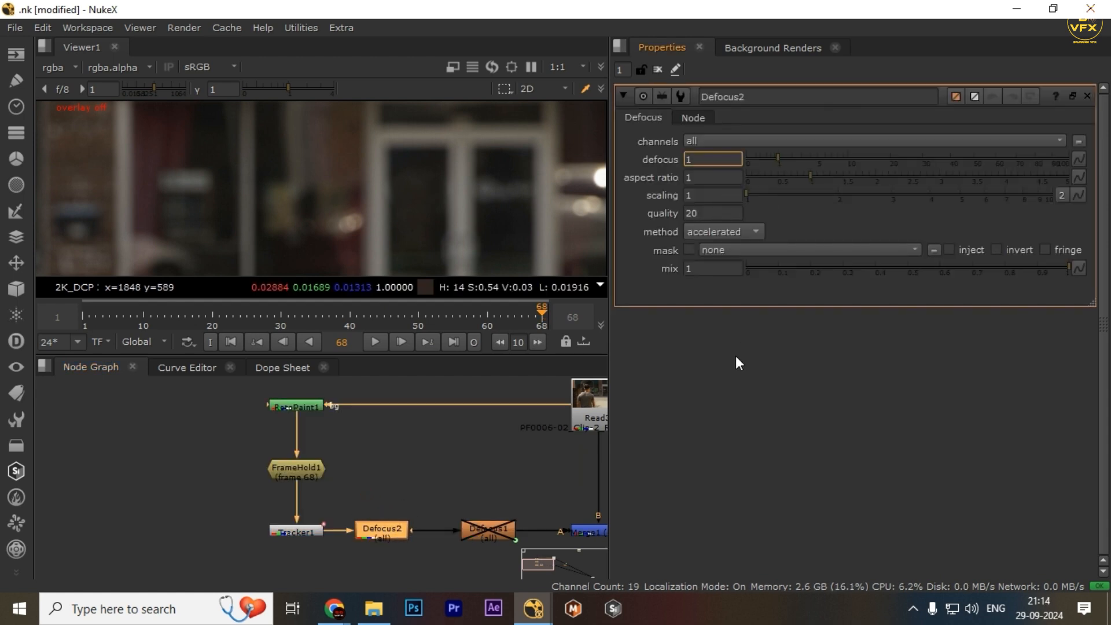
- Start an expression on the Defocus2 defocus amount, entering (68-frame) as its first part
right_click(705, 159)
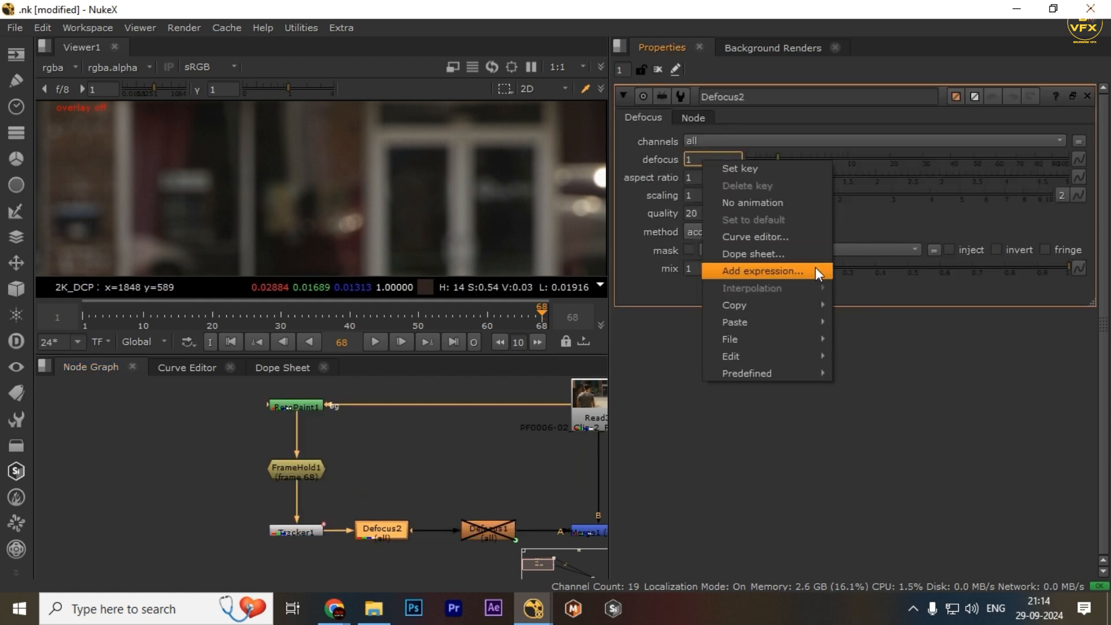
left_click(815, 266)
left_click_drag(825, 169, 414, 313)
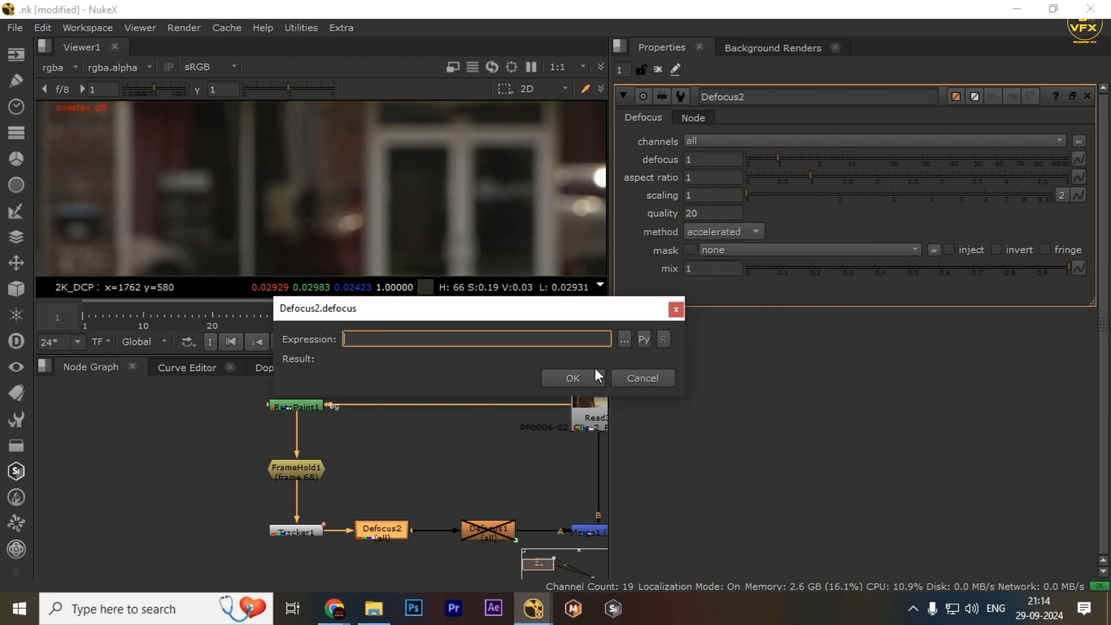
left_click_drag(770, 466, 778, 502)
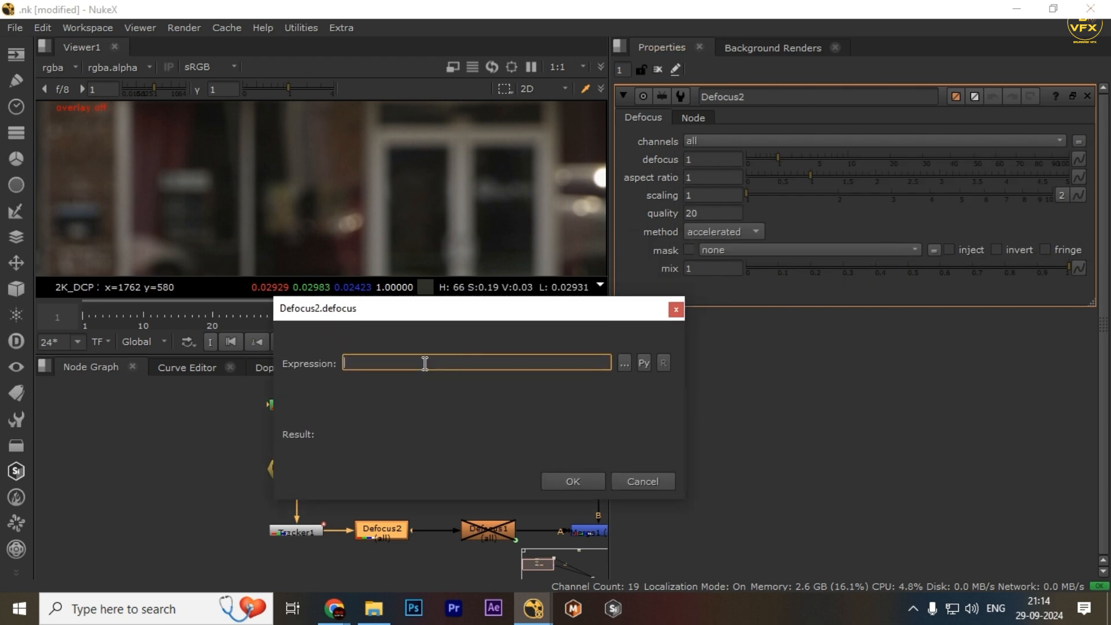
type("(")
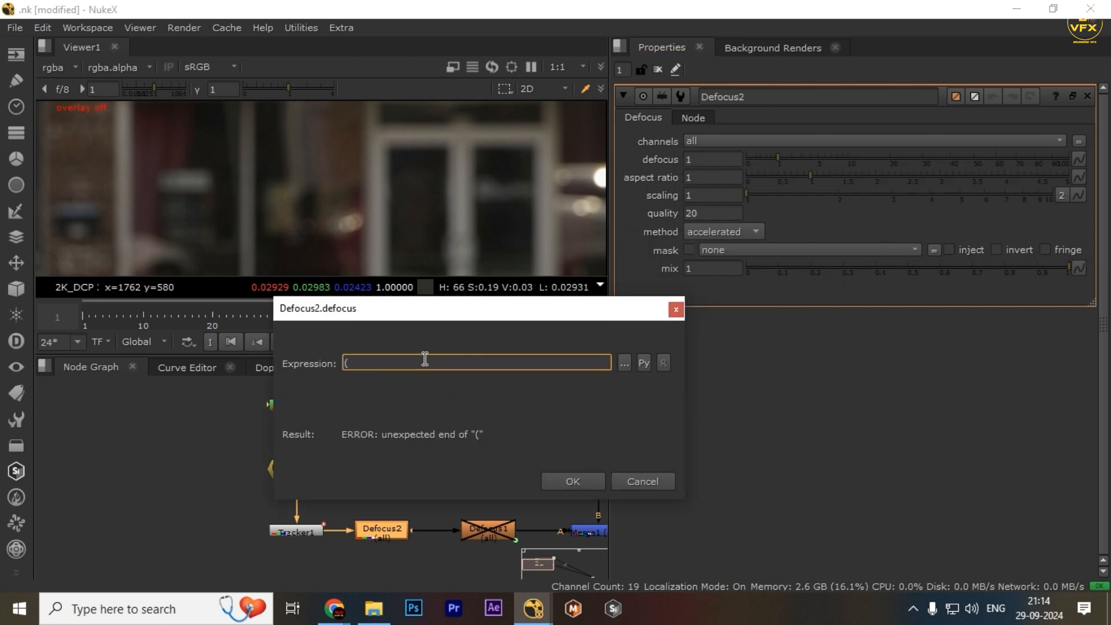
left_click_drag(471, 304, 430, 406)
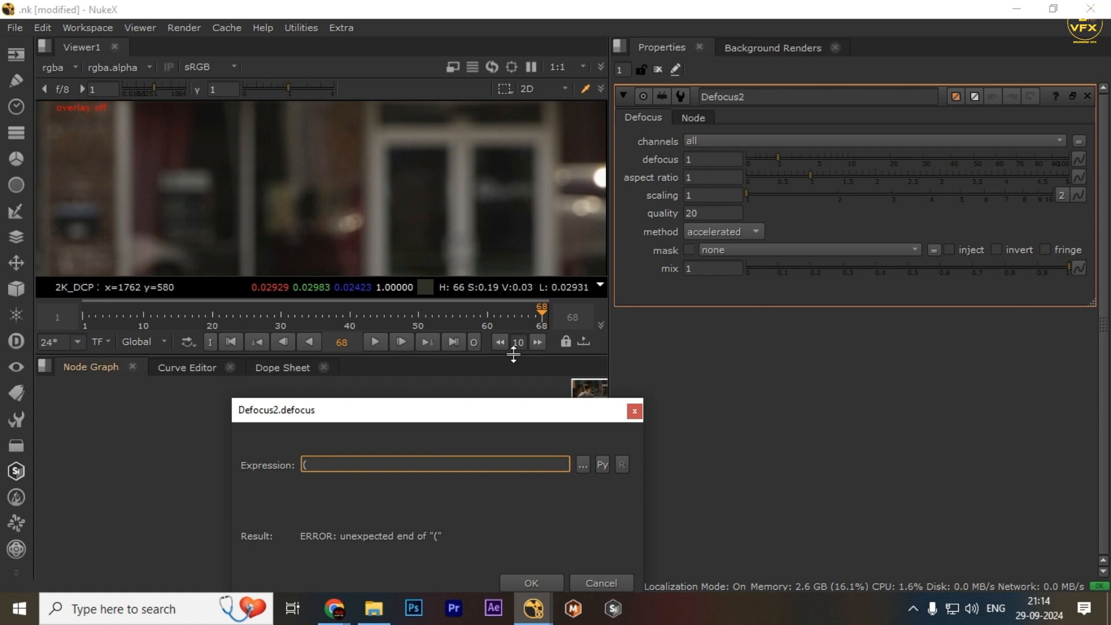
type("68")
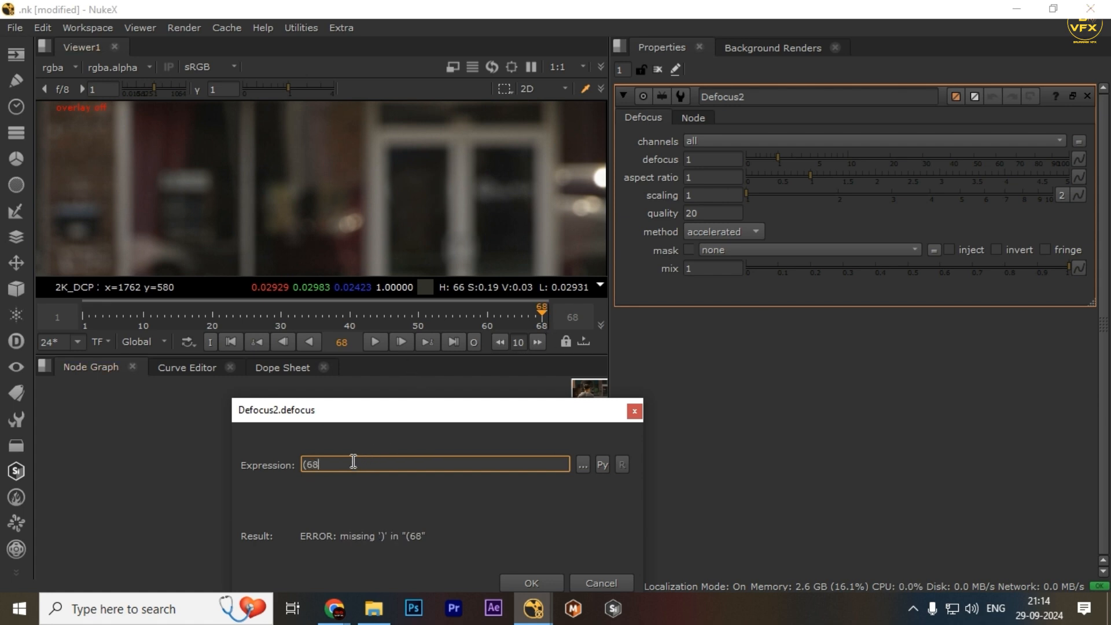
type("-frame)")
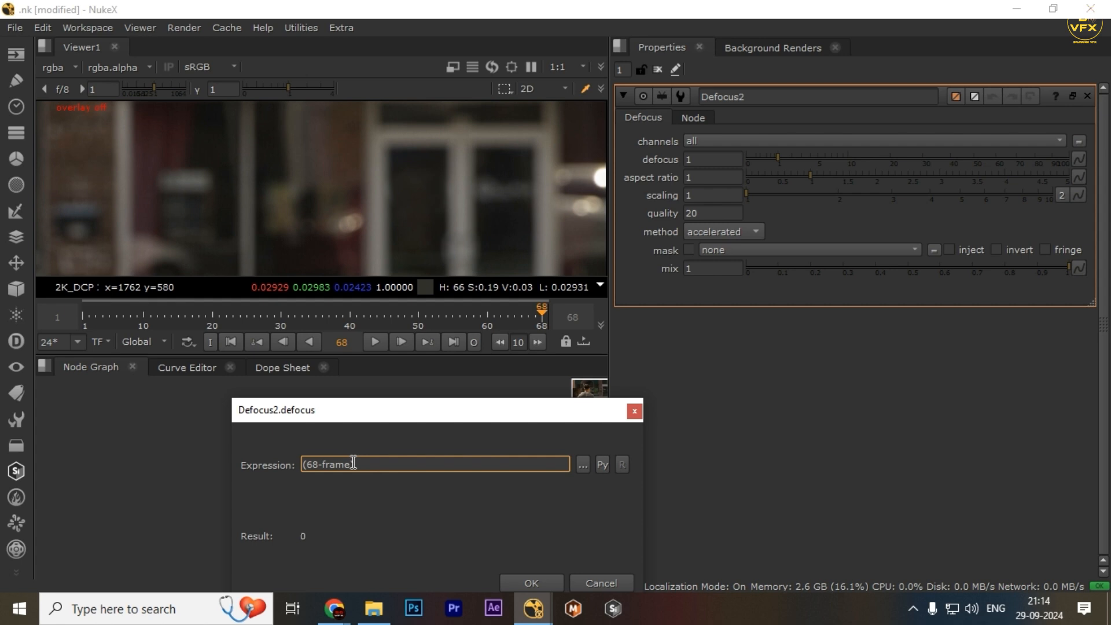
- Complete the defocus expression as (68-frame)*1/8+8.4 and apply it to Defocus2
type("*1/")
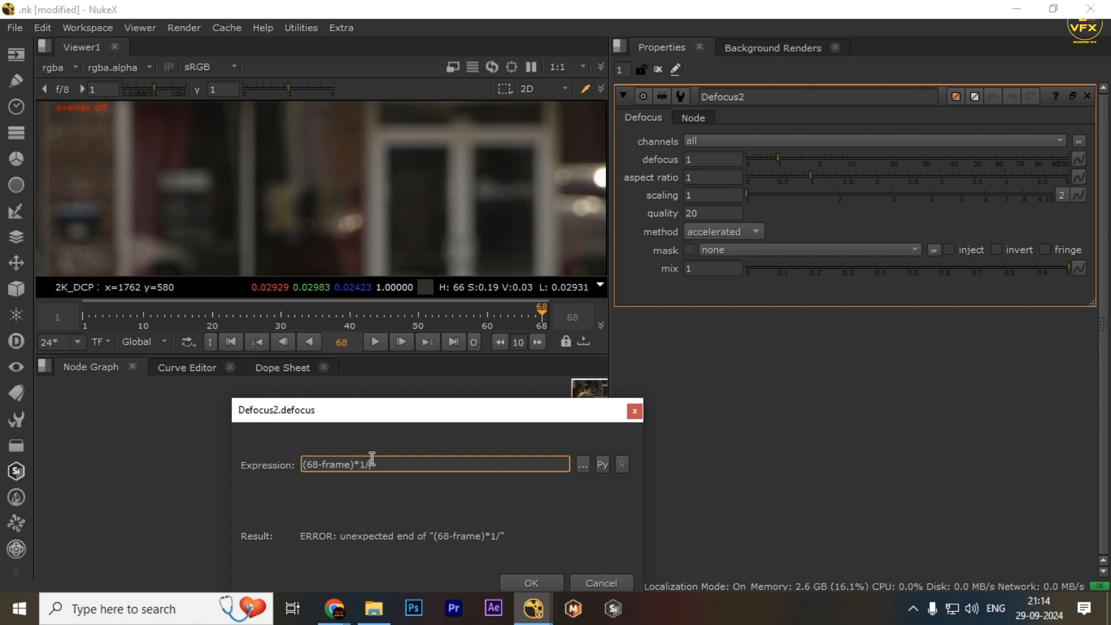
left_click_drag(365, 462, 356, 459)
left_click(380, 466)
type("8")
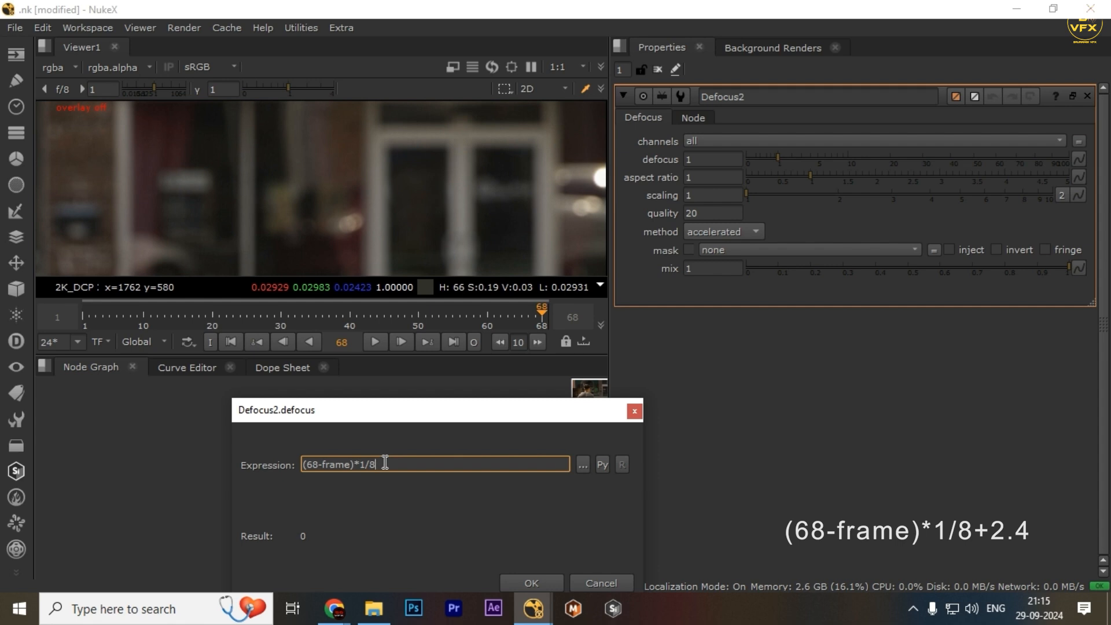
type("+")
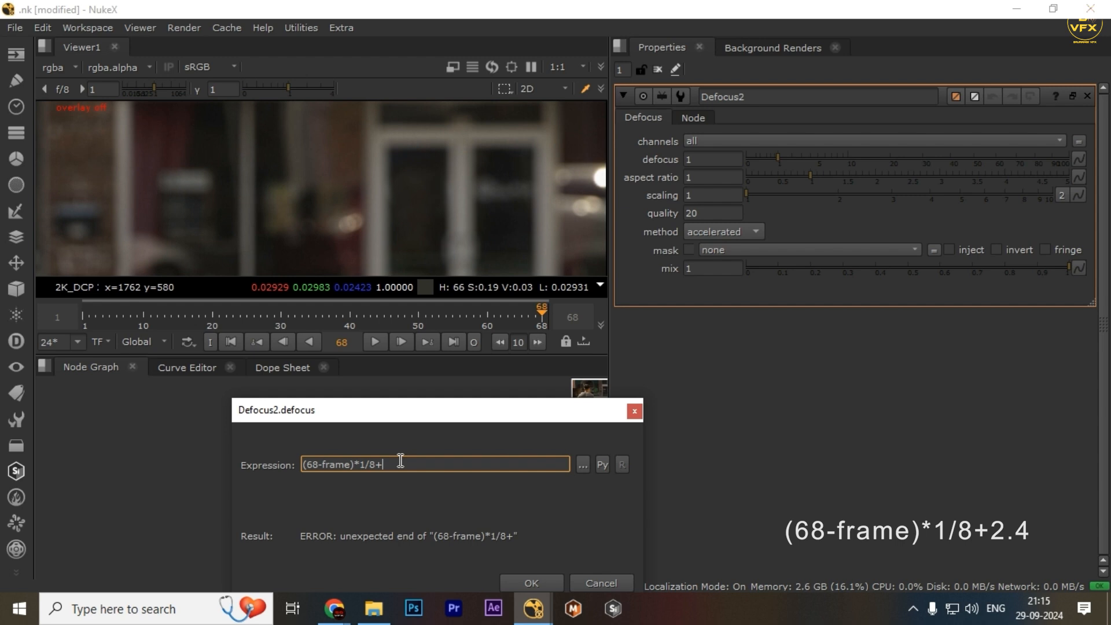
type("8")
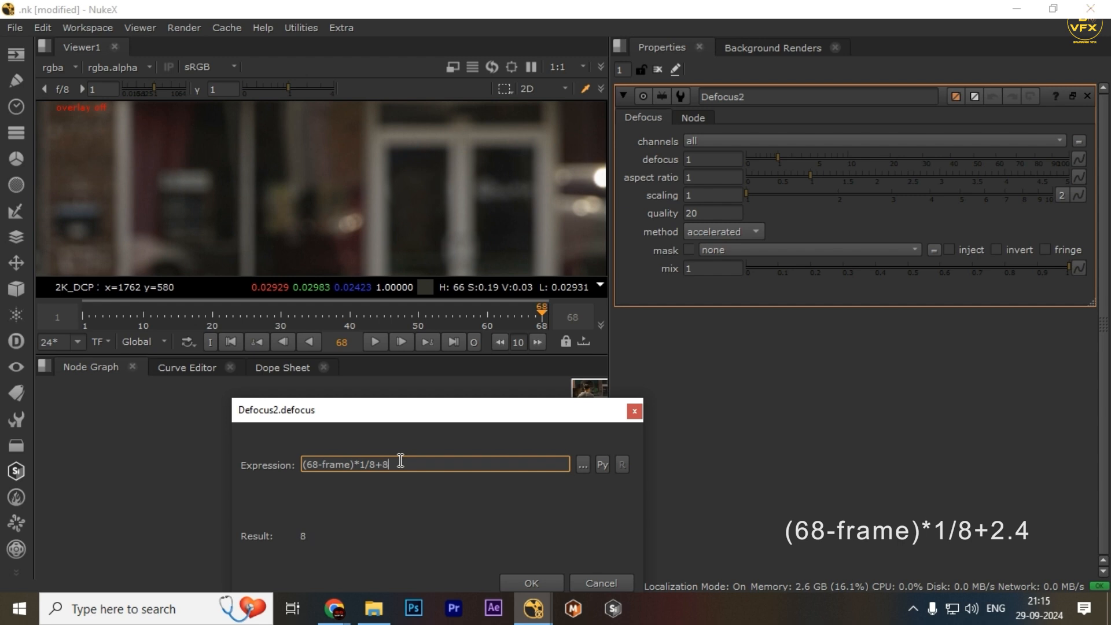
type(".4")
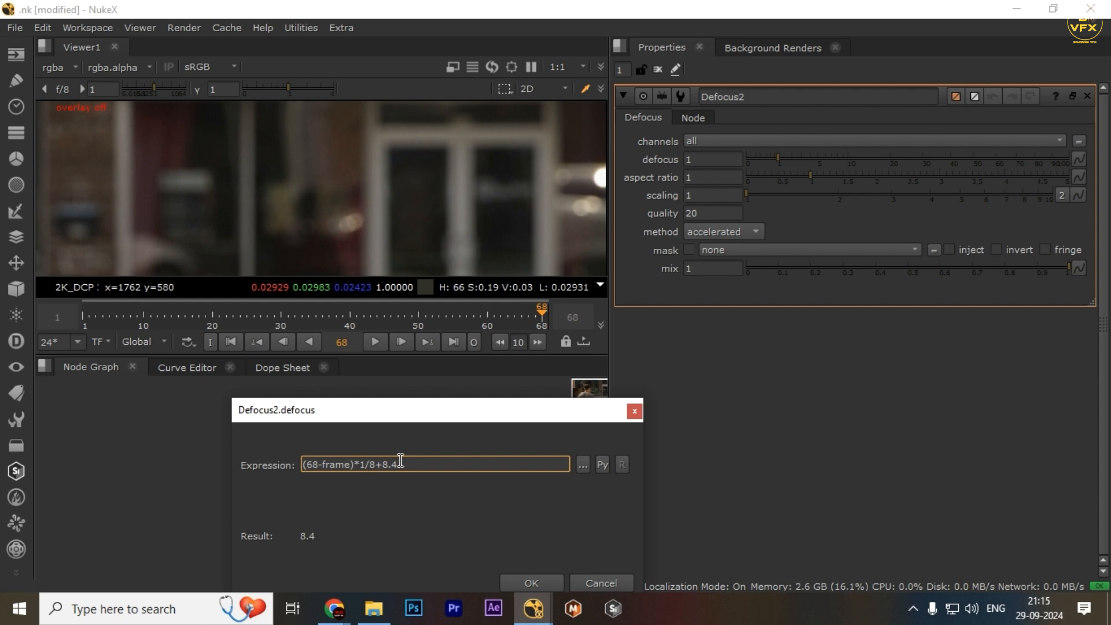
key("Return")
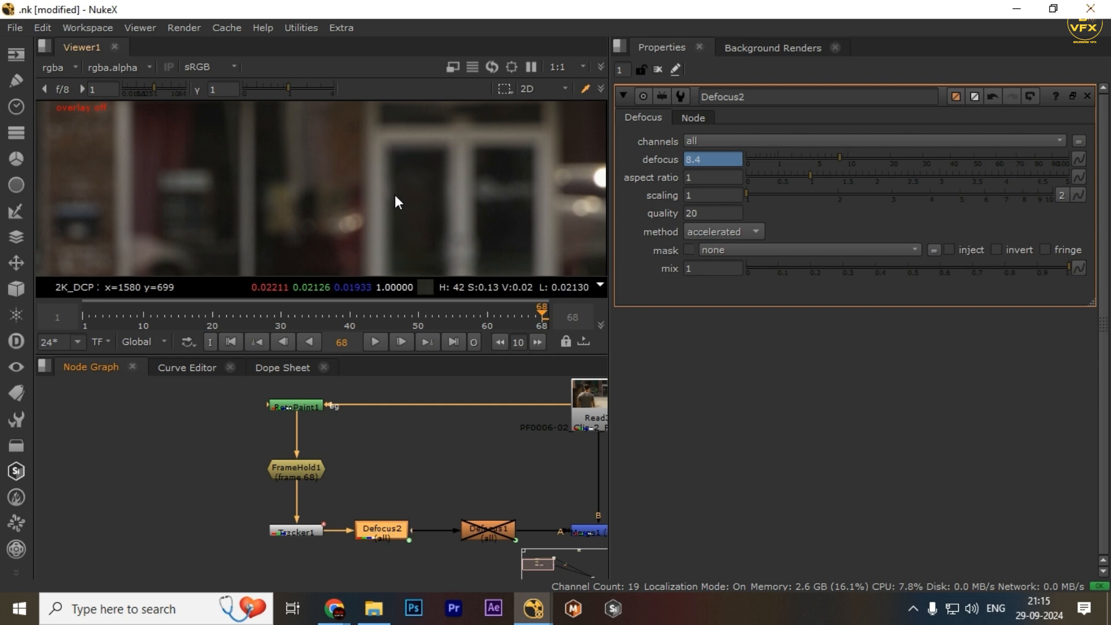
- Compare the expression-driven defocus on frames 1 and 68, play the shot, and return to frame 68
key("d")
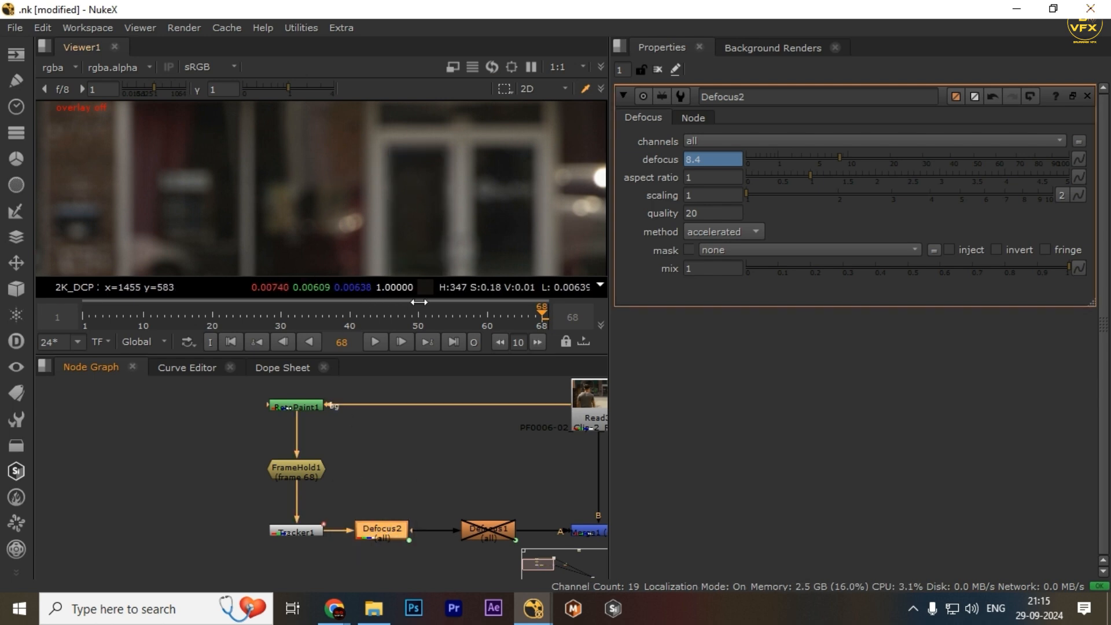
left_click_drag(418, 301, 84, 317)
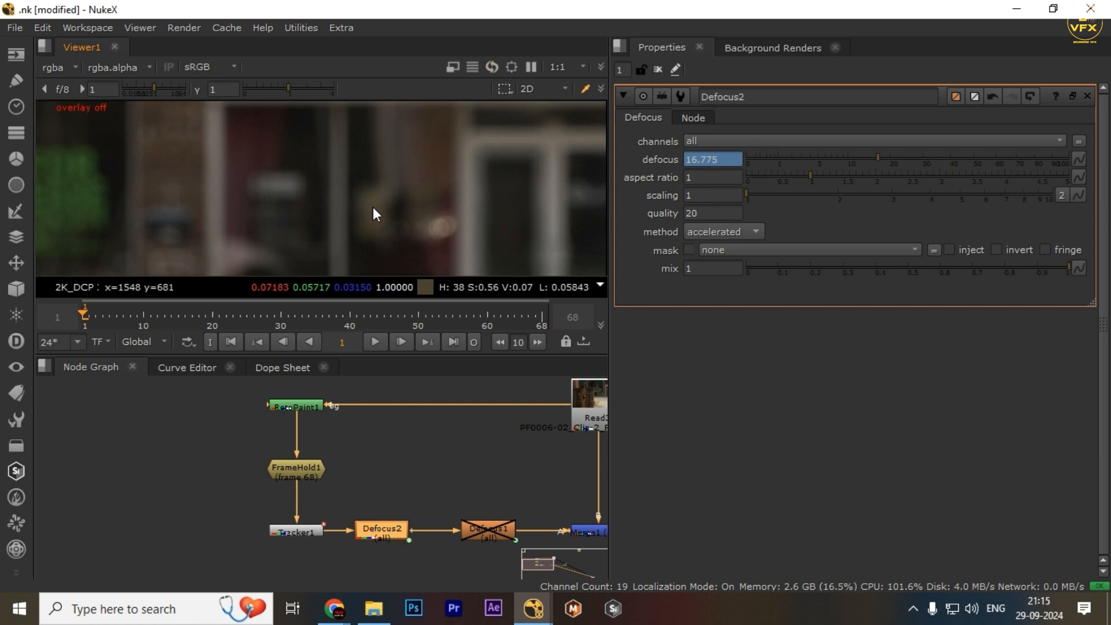
left_click(543, 311)
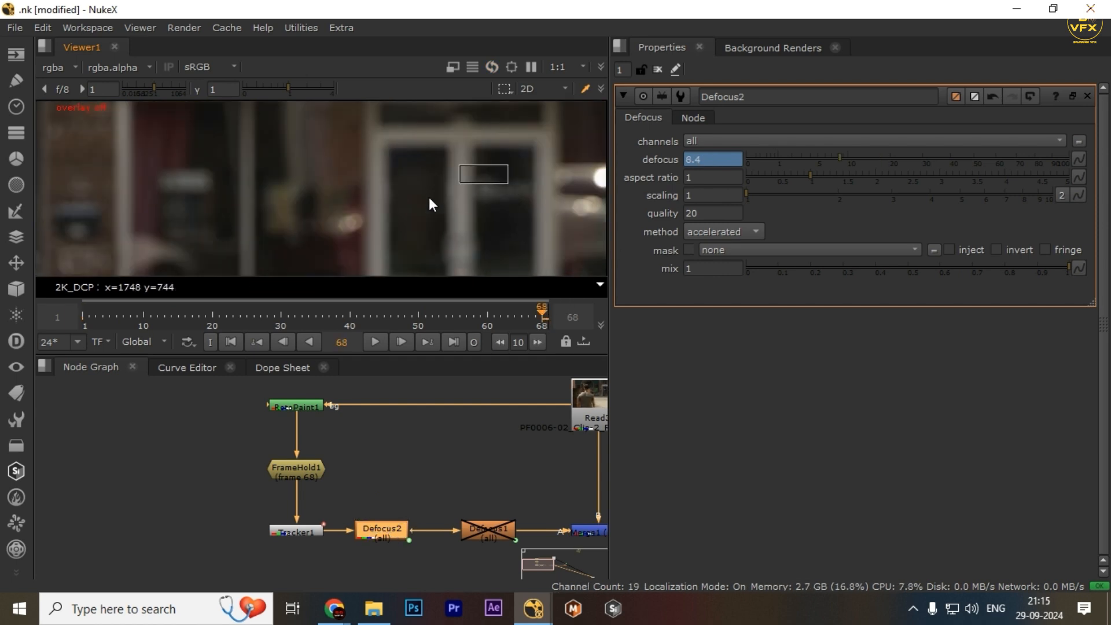
key("Home")
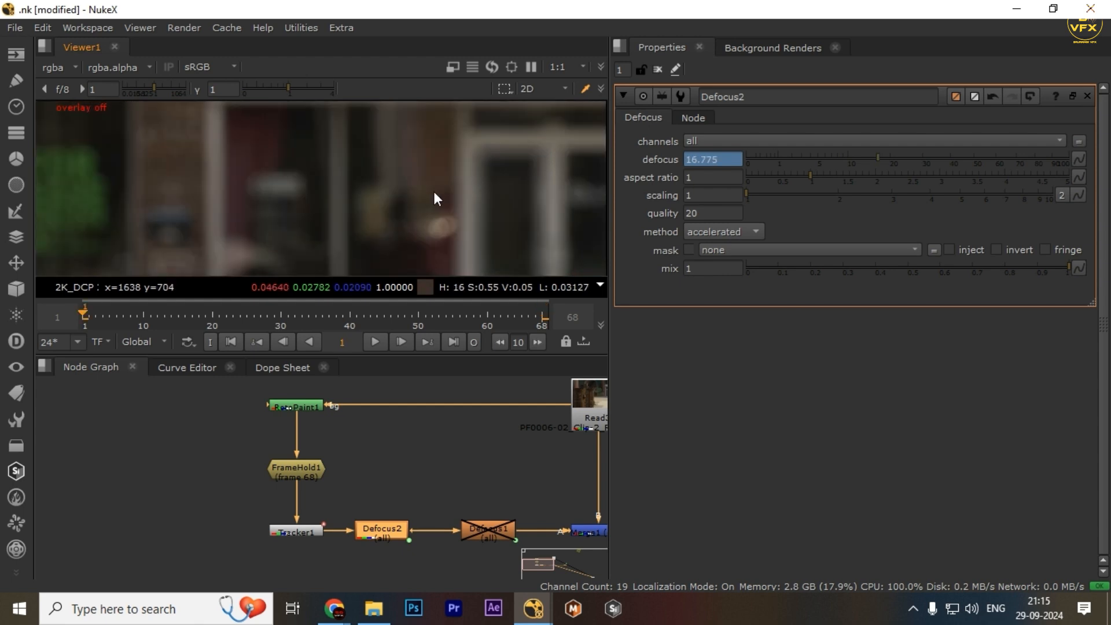
key("l")
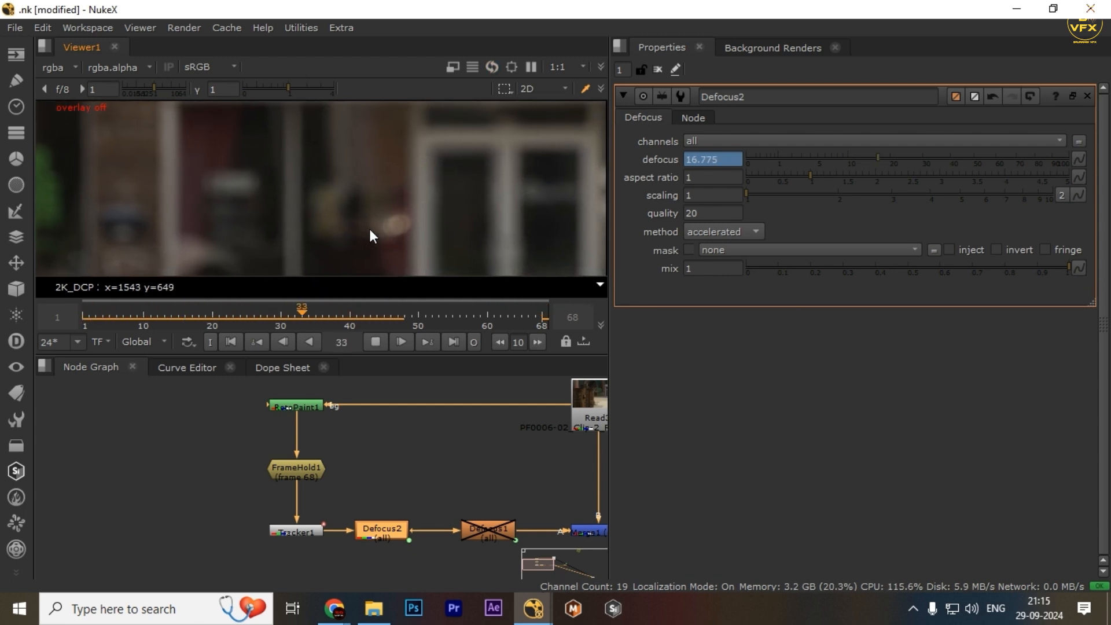
key("Home")
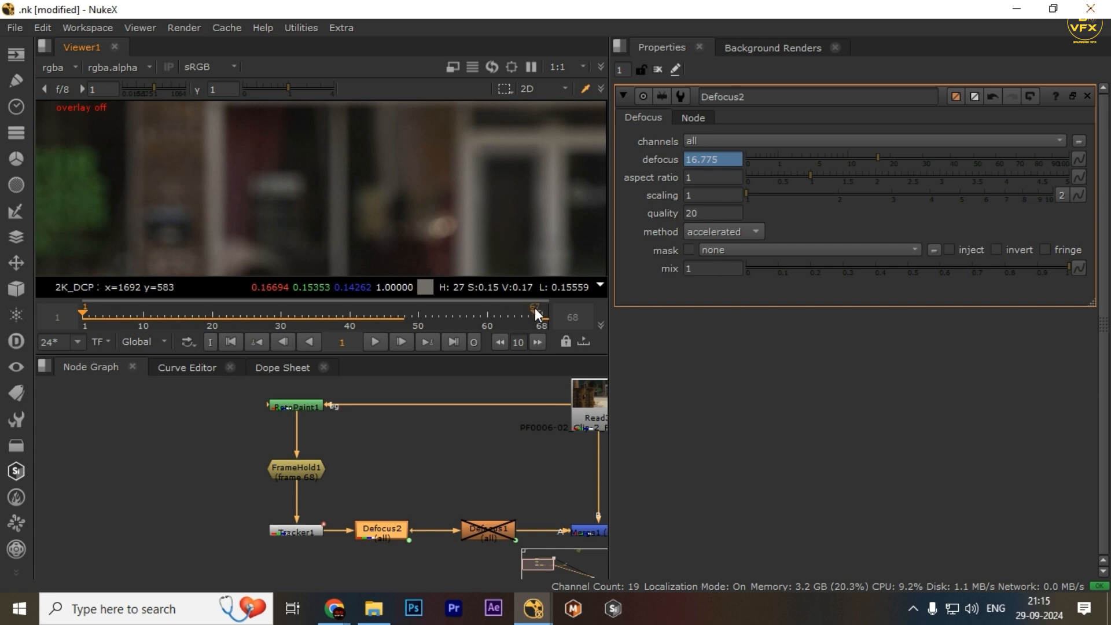
left_click_drag(537, 315, 577, 300)
left_click(718, 161)
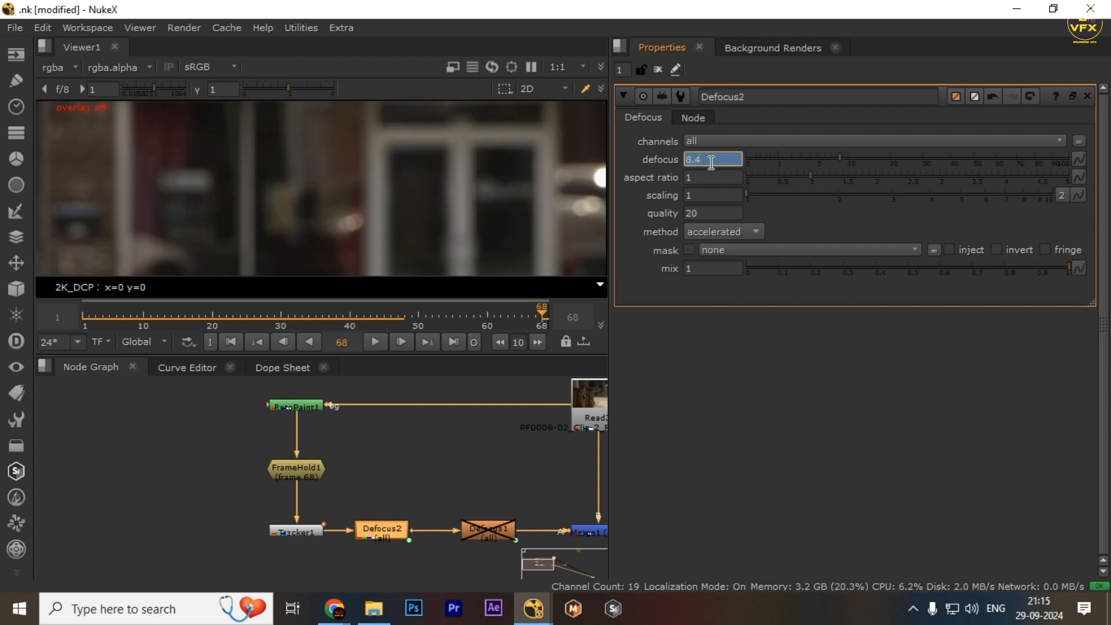
right_click(726, 164)
left_click(762, 270)
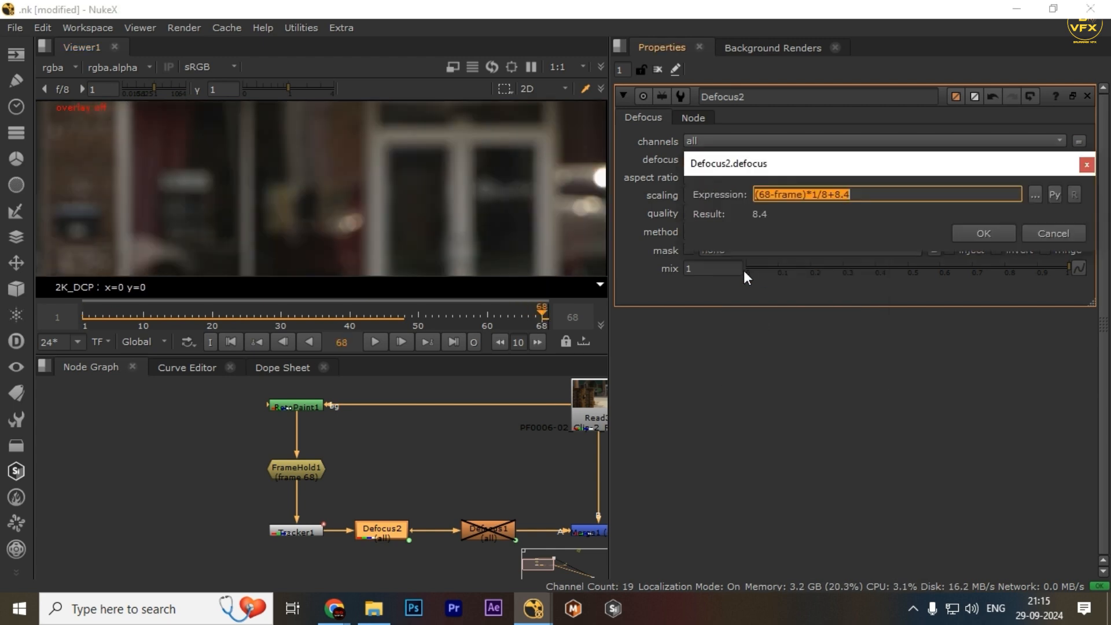
left_click_drag(804, 169, 320, 298)
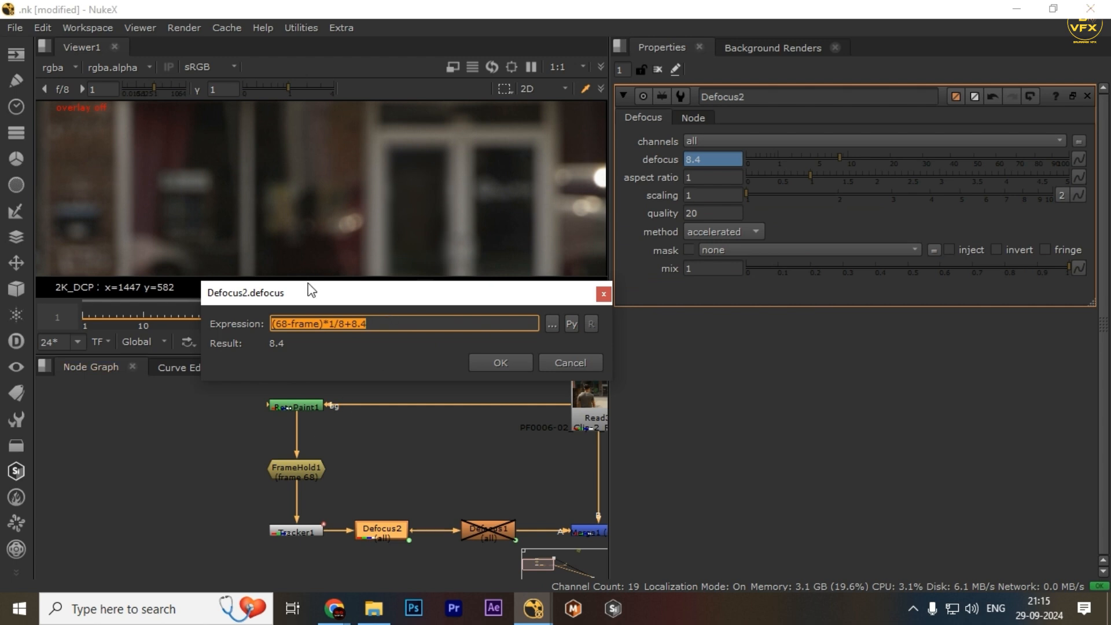
left_click(560, 362)
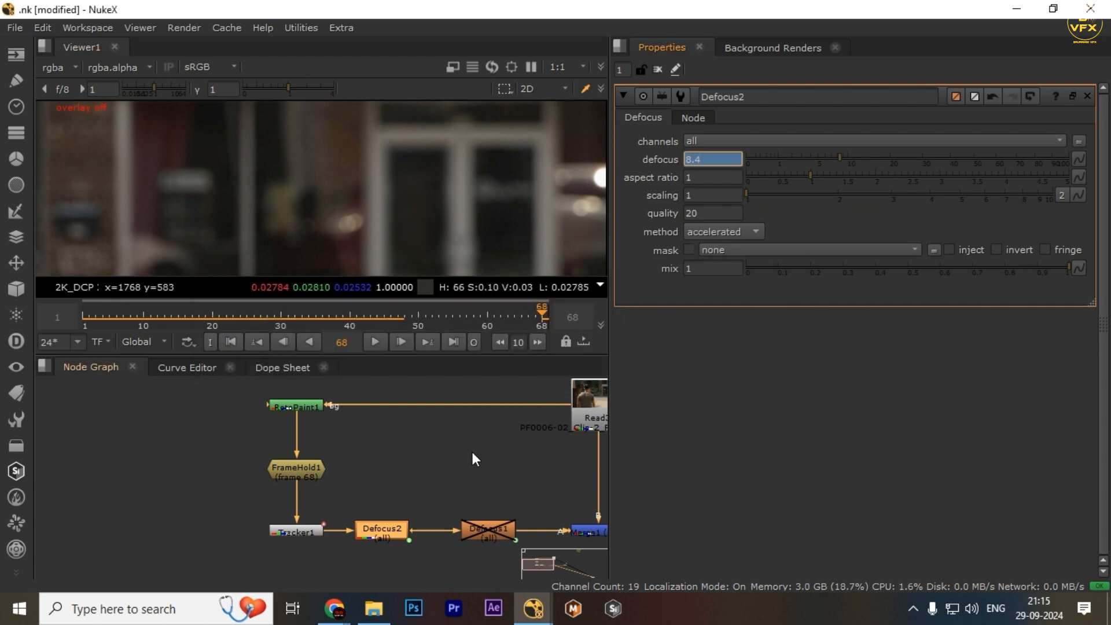
- Compare the Merge1 composite with the source plate around the shop door on frame 68
middle_click_drag(565, 412, 388, 385)
left_click_drag(367, 464, 470, 522)
key("1")
key("2")
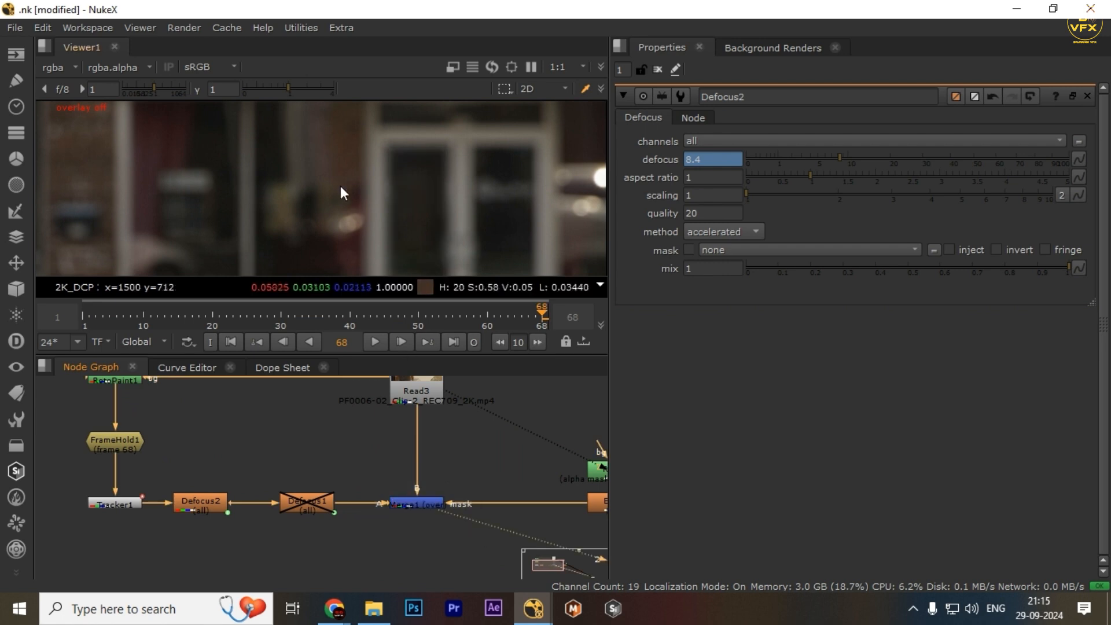
key("1")
key("2")
- Change the Defocus2 defocus expression to (68-frame)*1/8+6.4 and compare the image with the node off and on
left_click(200, 501)
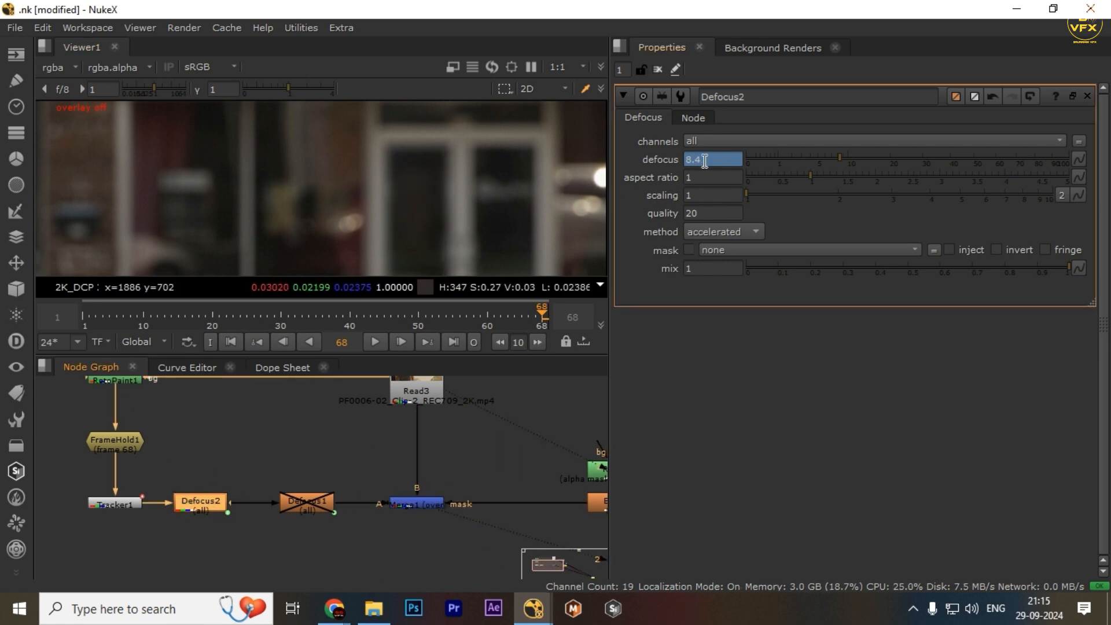
key("equal")
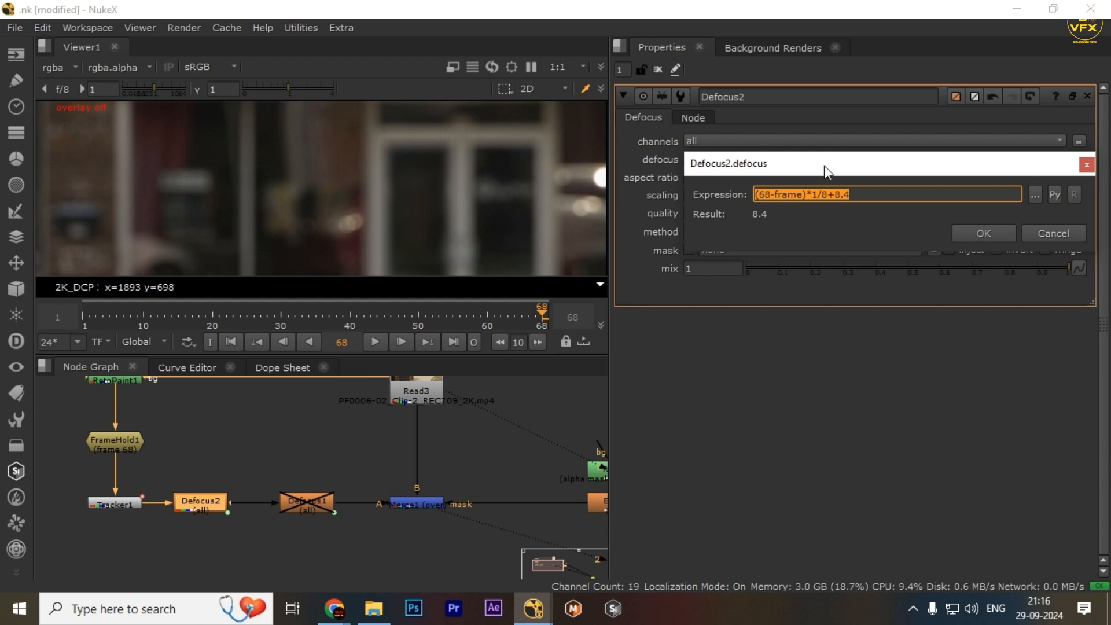
left_click_drag(824, 166, 526, 264)
left_click(553, 294)
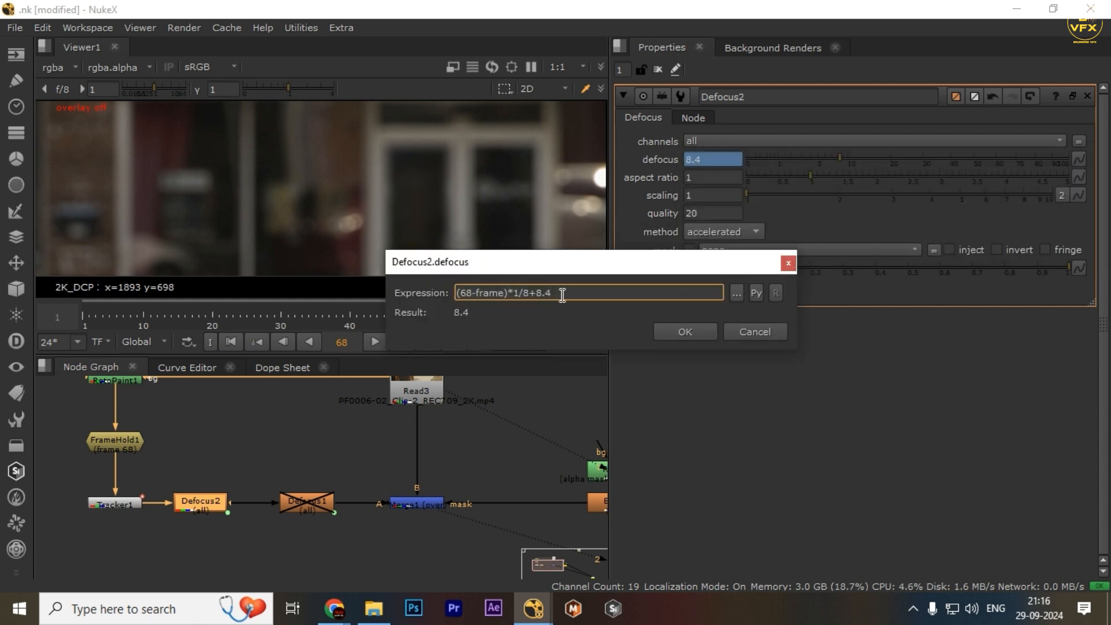
key("BackSpace")
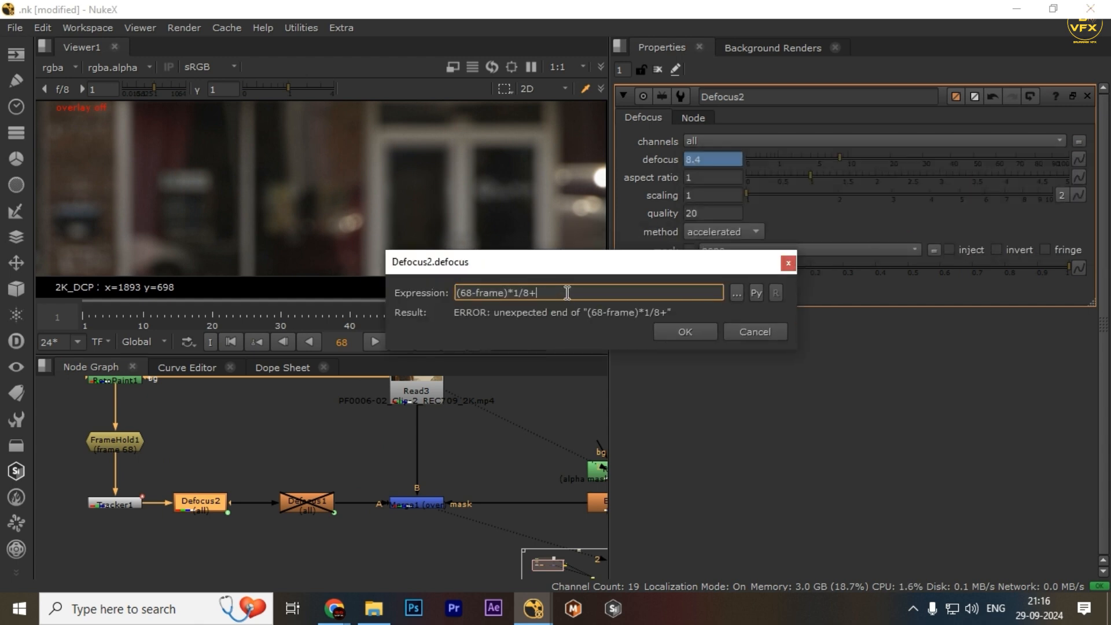
type("6.4")
key("Return")
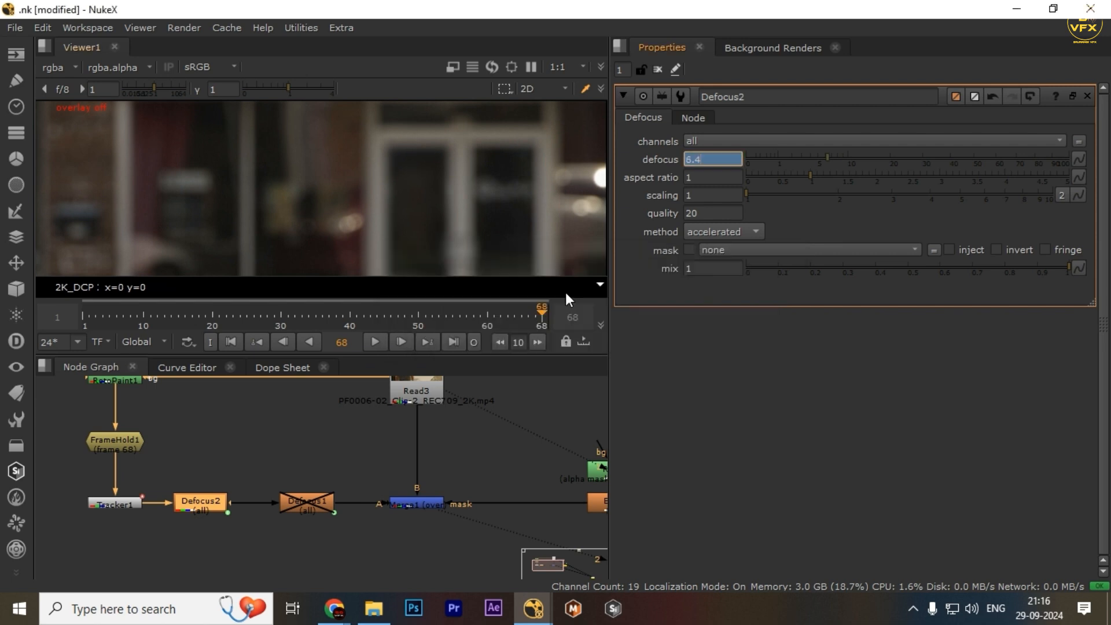
left_click_drag(357, 177, 461, 200, "ctrl+shift")
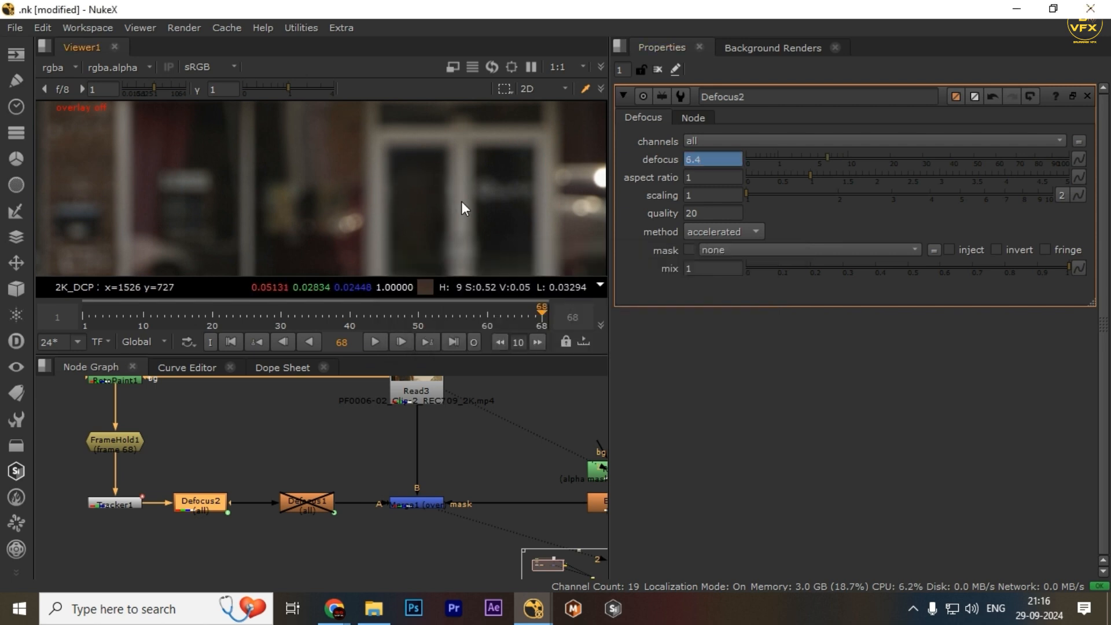
key("d")
key("d")
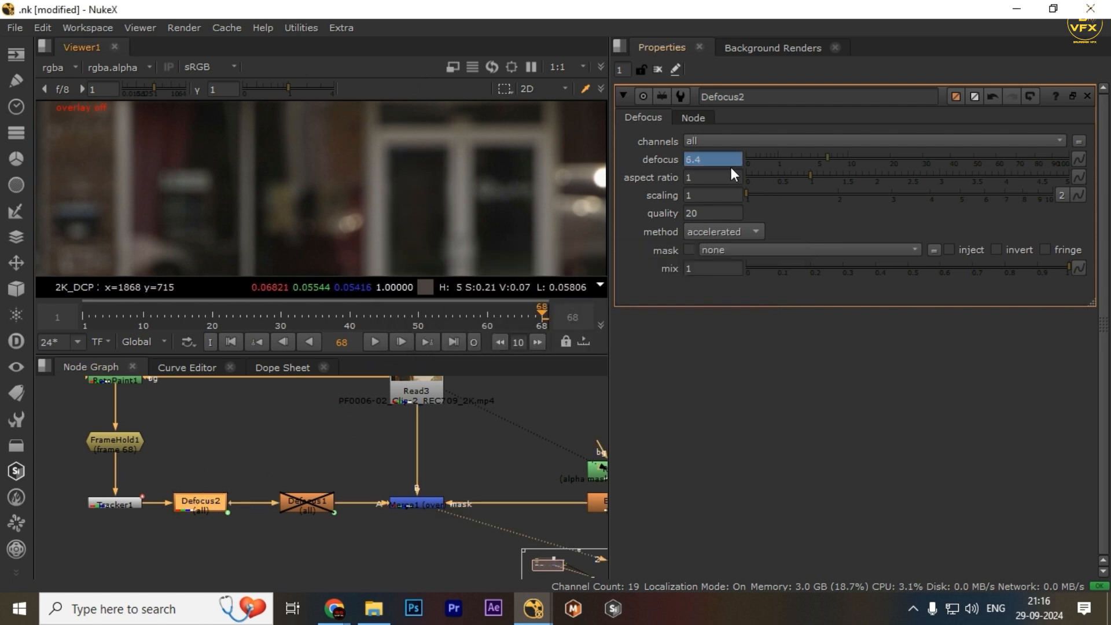
- Change the Defocus2 defocus expression to (68-frame)*1/8+2.4
key("equal")
left_click(843, 191)
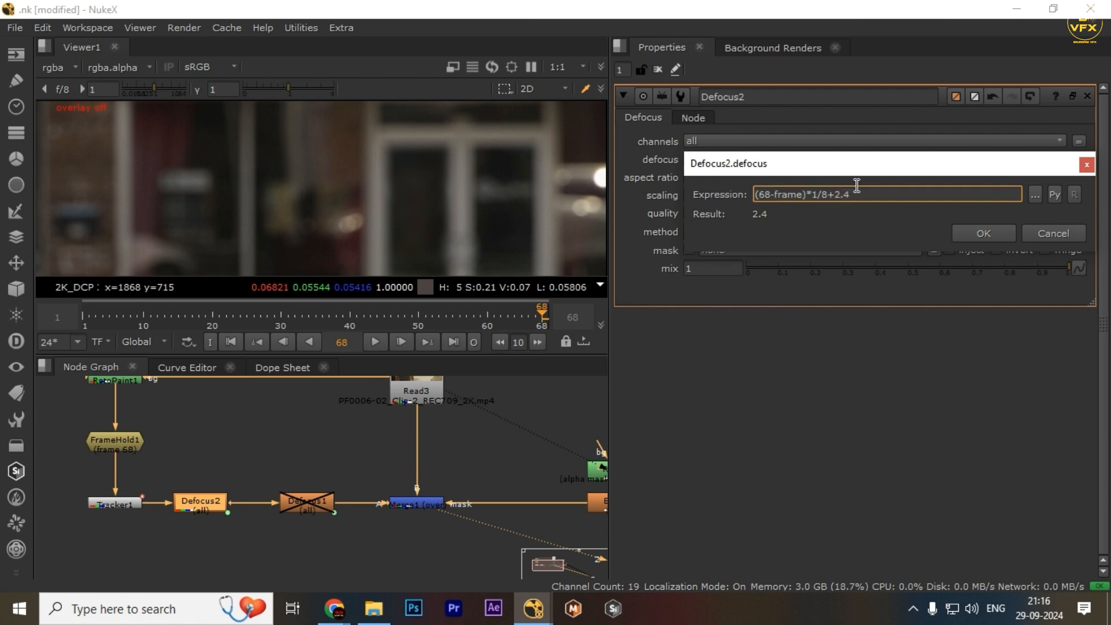
left_click(978, 233)
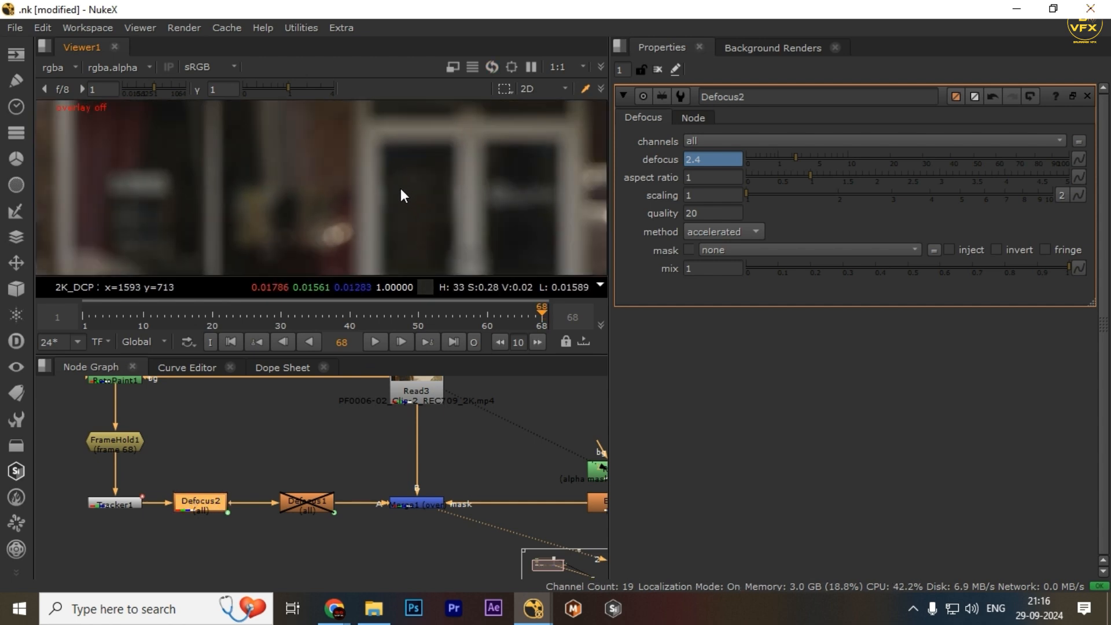
- Check the shop front with Defocus2 off and on at frame 68 and at frame 1
key("d")
key("d")
key("Home")
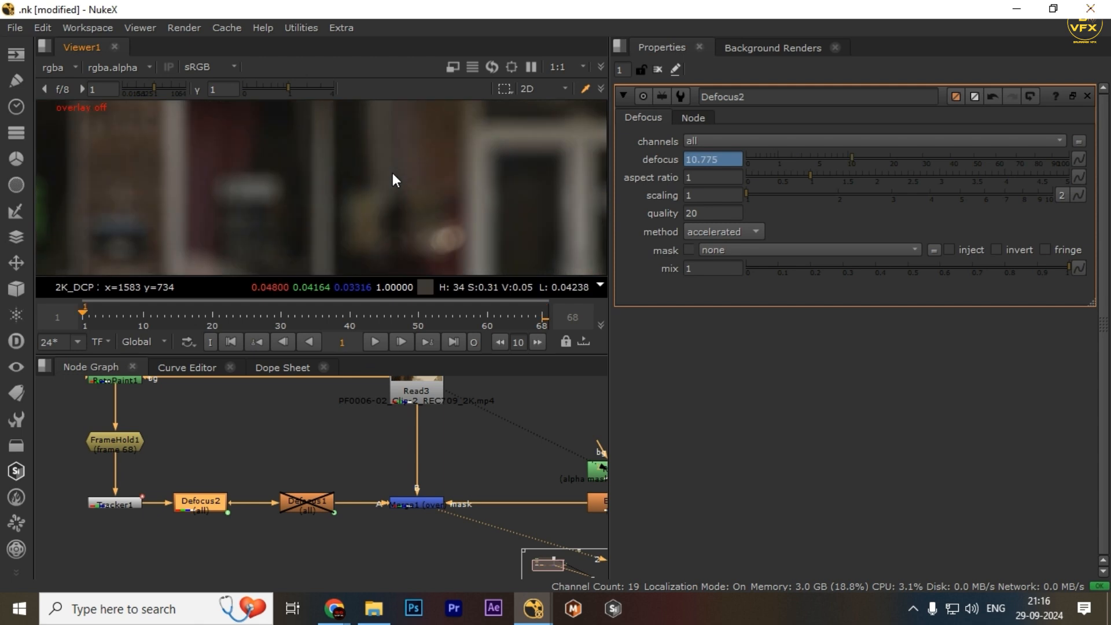
key("d")
key("d")
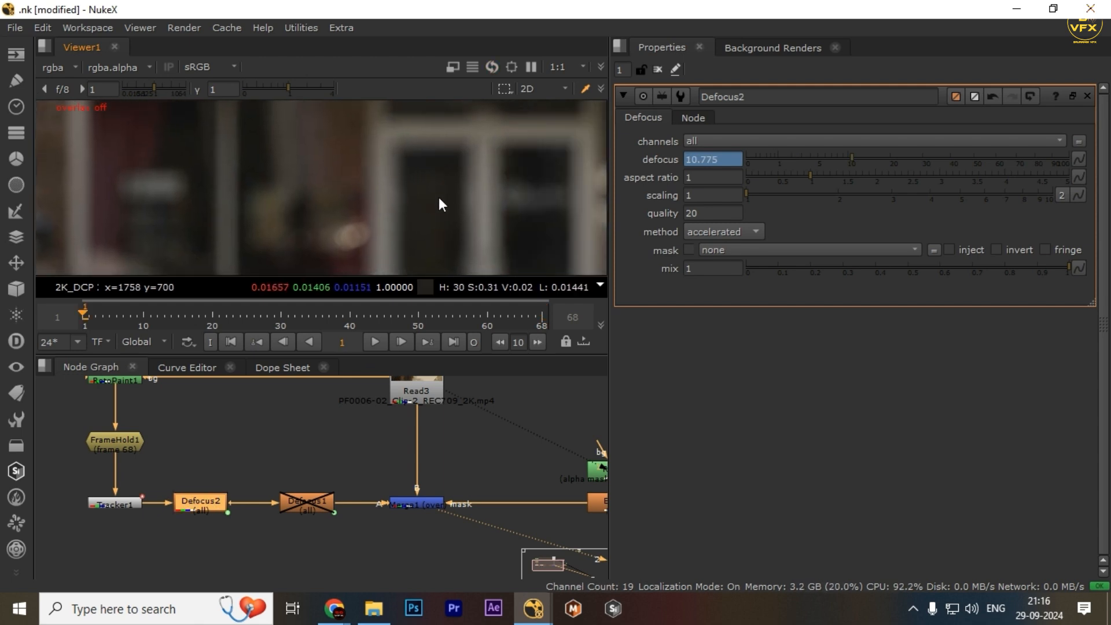
- Inspect the Merge1 composite closely around the shop door and play it from frame 1
key("space")
middle_click_drag(367, 380, 355, 288)
left_click_drag(257, 217, 576, 324)
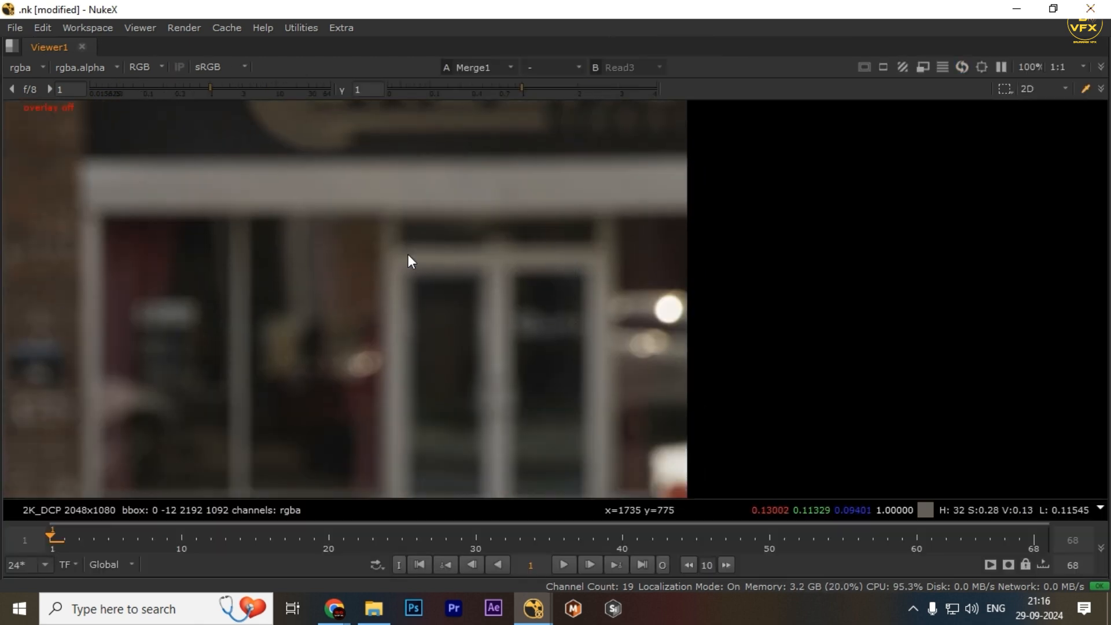
scroll(358, 211, "up", 2)
left_click_drag(409, 311, 470, 397)
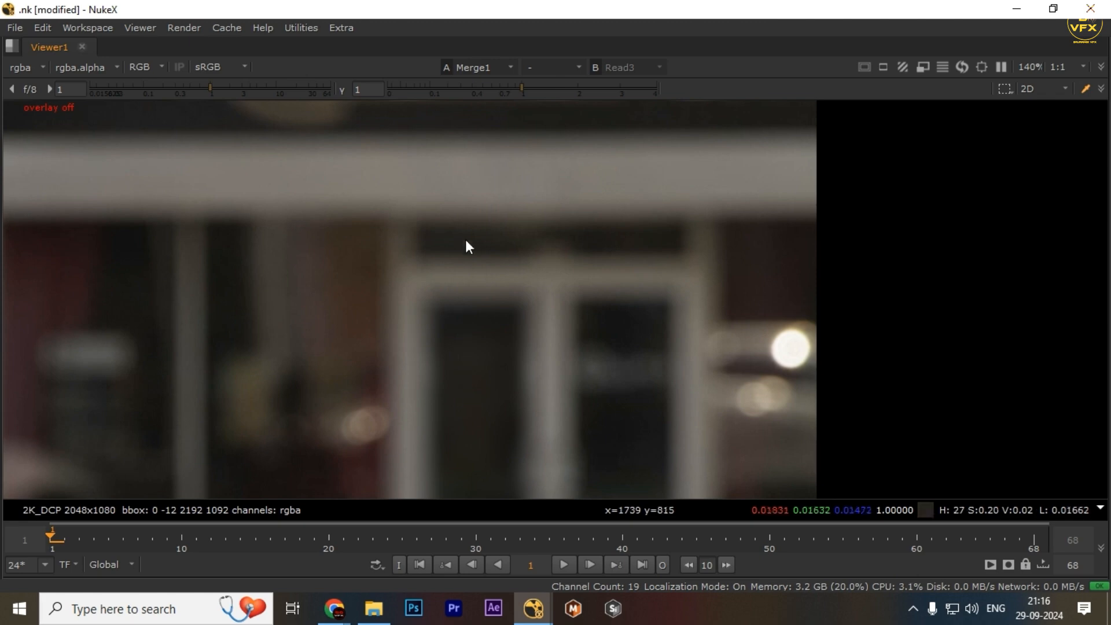
key("space")
key("space")
scroll(451, 232, "down", 2)
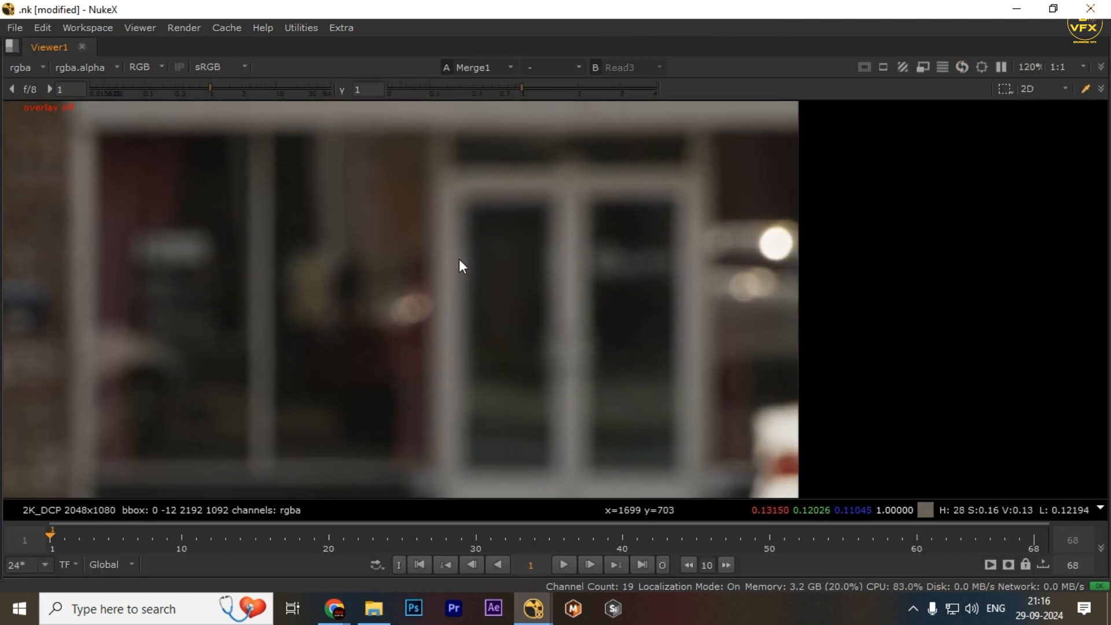
key("l")
left_click_drag(353, 217, 761, 404)
left_click_drag(329, 209, 732, 448)
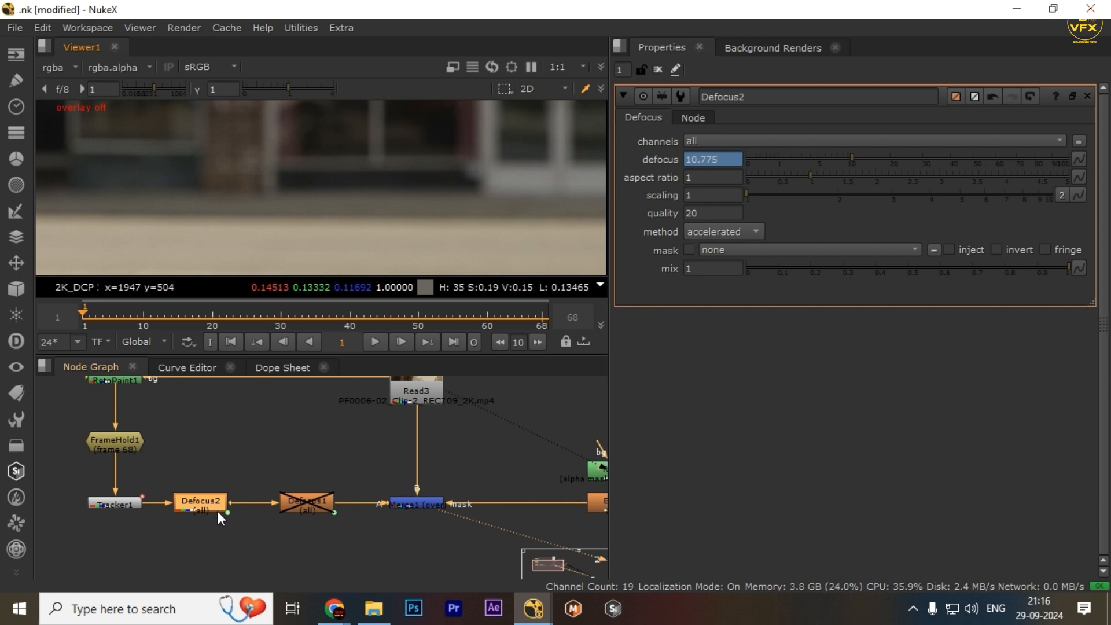
- Delete Defocus2, re-enable Defocus1 between Tracker1 and Merge1, and open its properties
left_click(214, 505)
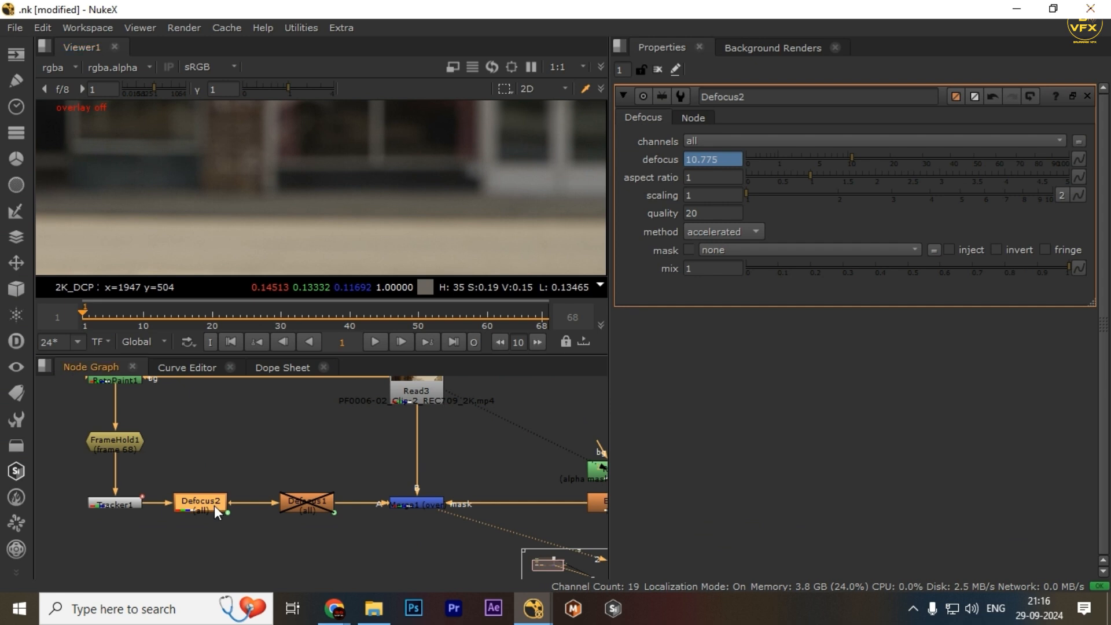
key("Delete")
left_click_drag(311, 509, 287, 509)
key("d")
double_click(287, 510)
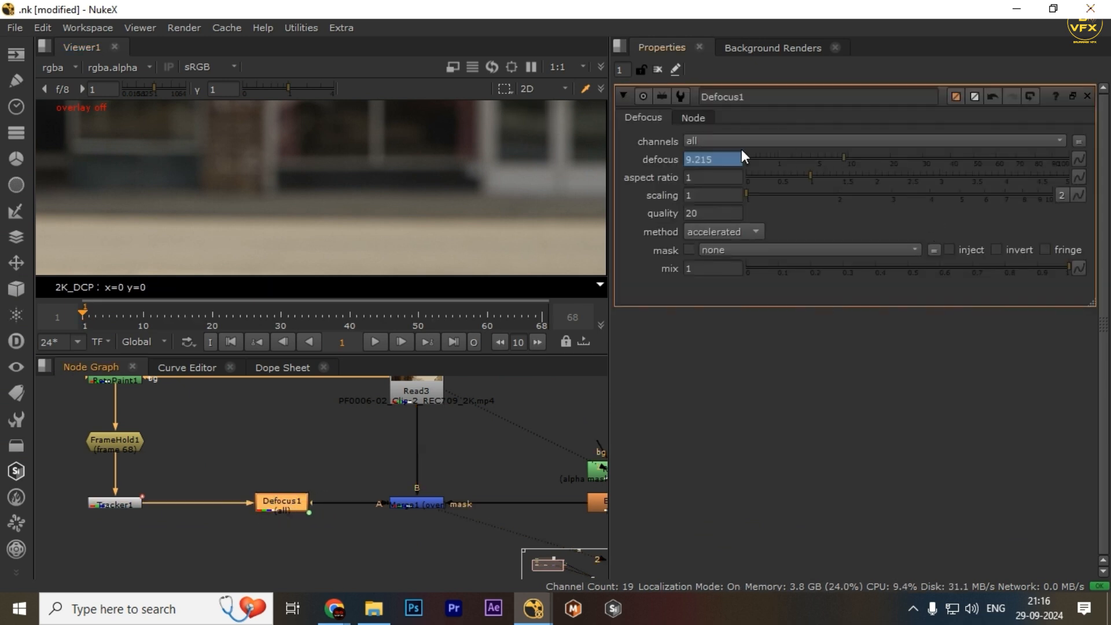
- Open Defocus1's defocus expression and review its frame, multiplier and offset terms
right_click(726, 160)
left_click(772, 274)
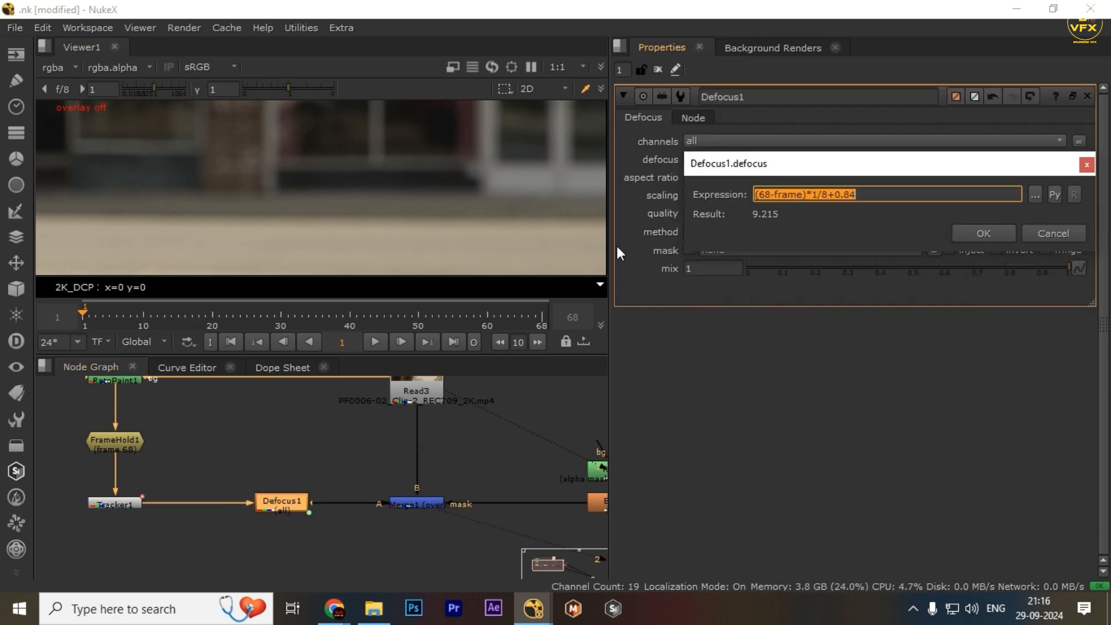
left_click_drag(821, 166, 122, 326)
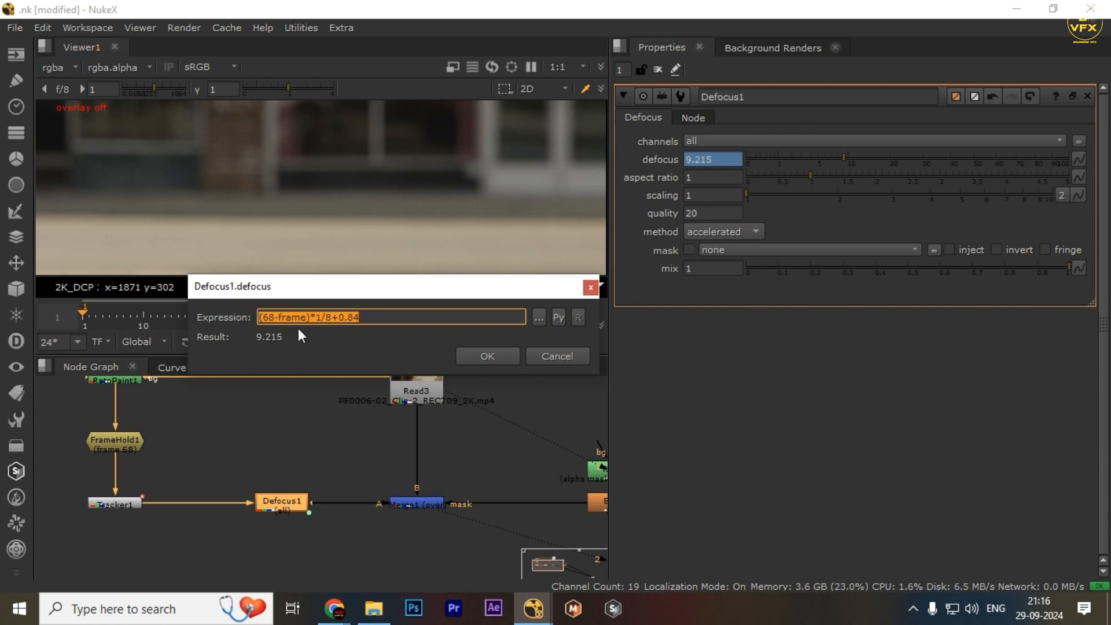
left_click(274, 318)
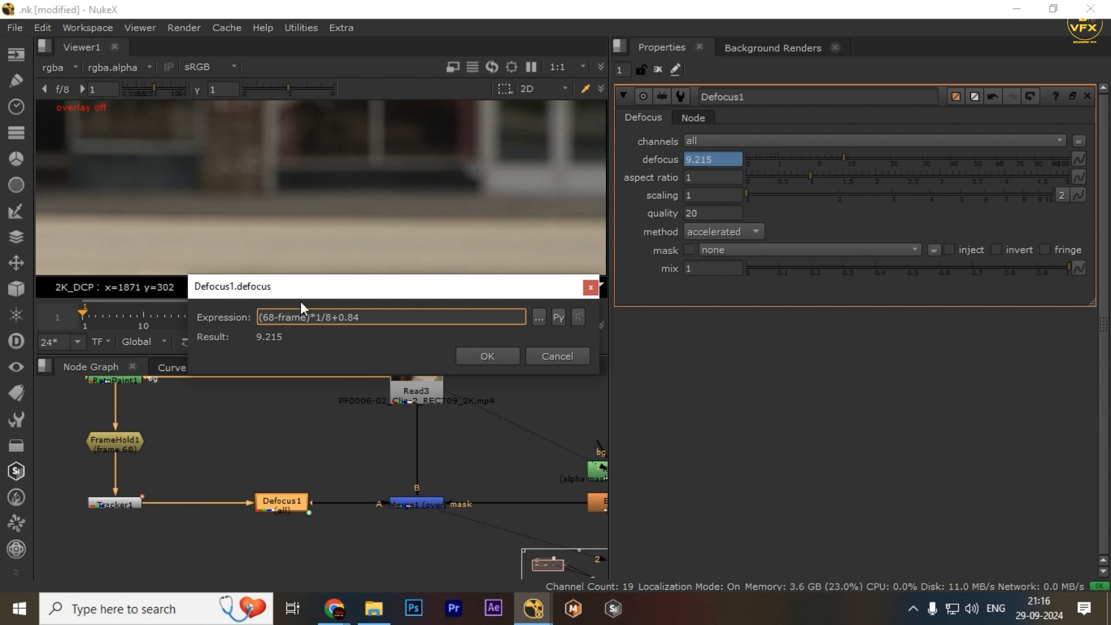
left_click_drag(300, 293, 309, 356)
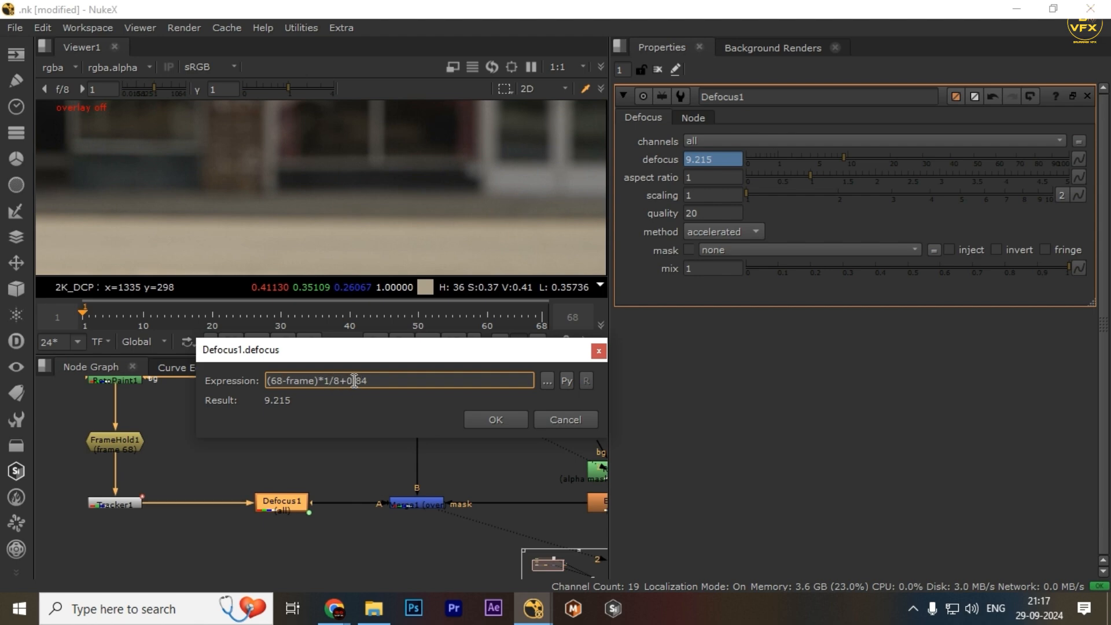
left_click_drag(354, 381, 370, 383)
- Place a copy of Defocus1 below the Read1 clip of the walking child and view its output
left_click(184, 497)
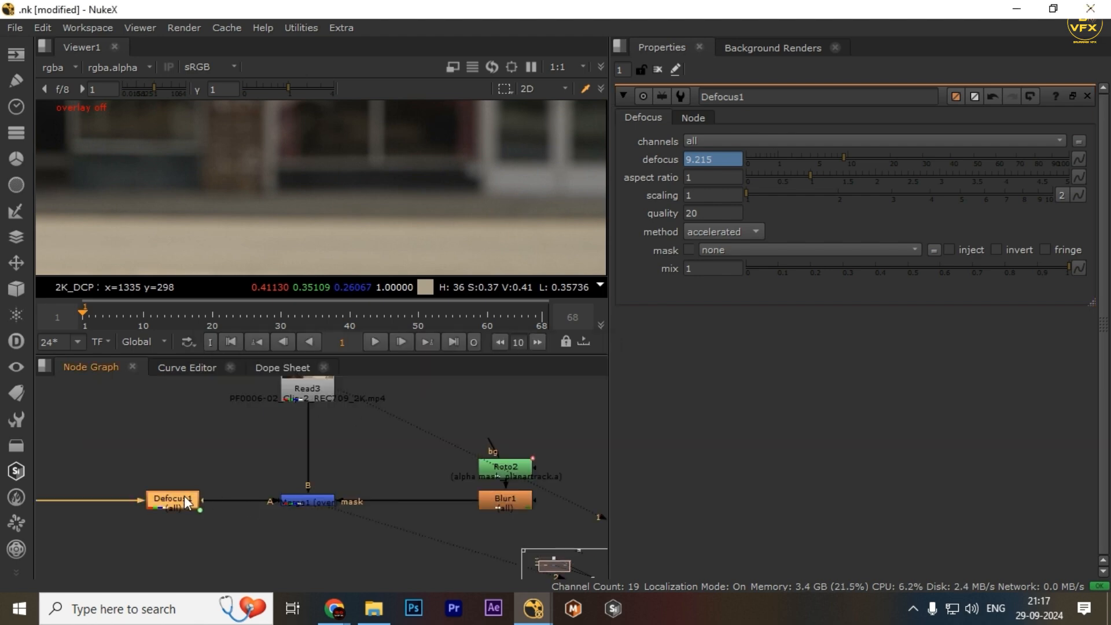
scroll(316, 479, "down", 3)
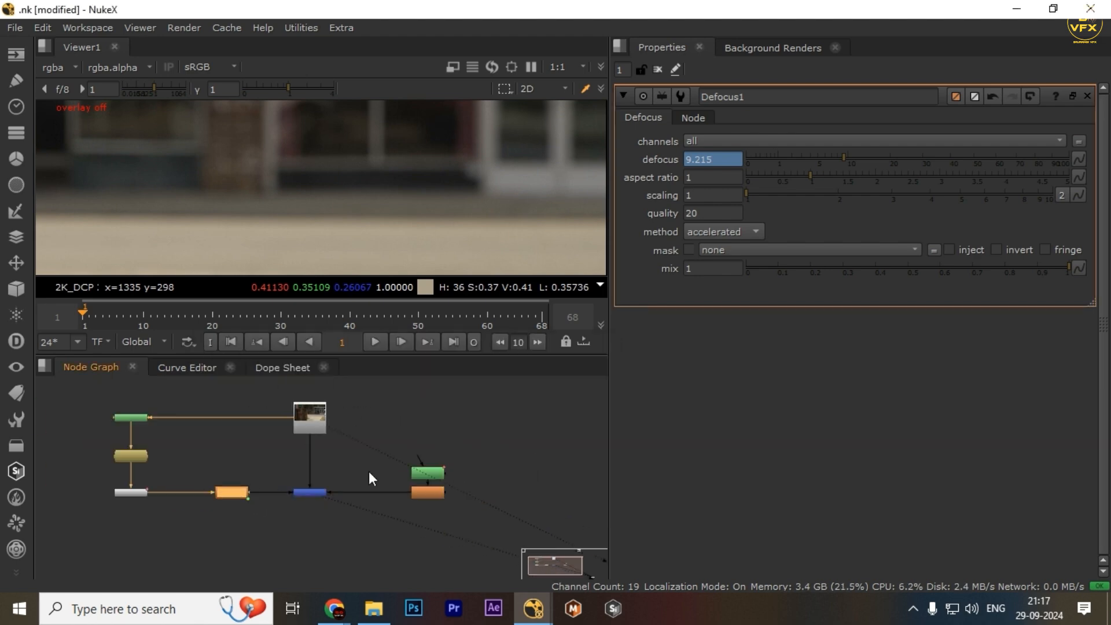
scroll(370, 471, "up", 1)
middle_click_drag(515, 406, 347, 468)
middle_click_drag(453, 377, 414, 435)
left_click(412, 438)
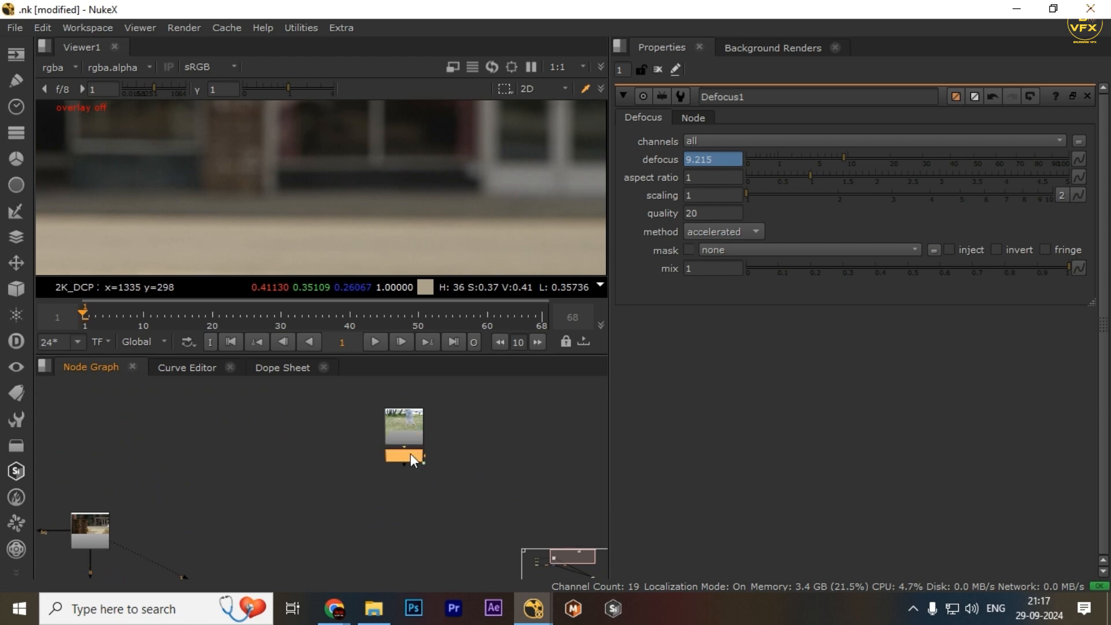
scroll(409, 457, "up", 1)
key("1")
key("space")
scroll(255, 339, "down", 5)
middle_click_drag(276, 348, 446, 324)
scroll(405, 323, "up", 3)
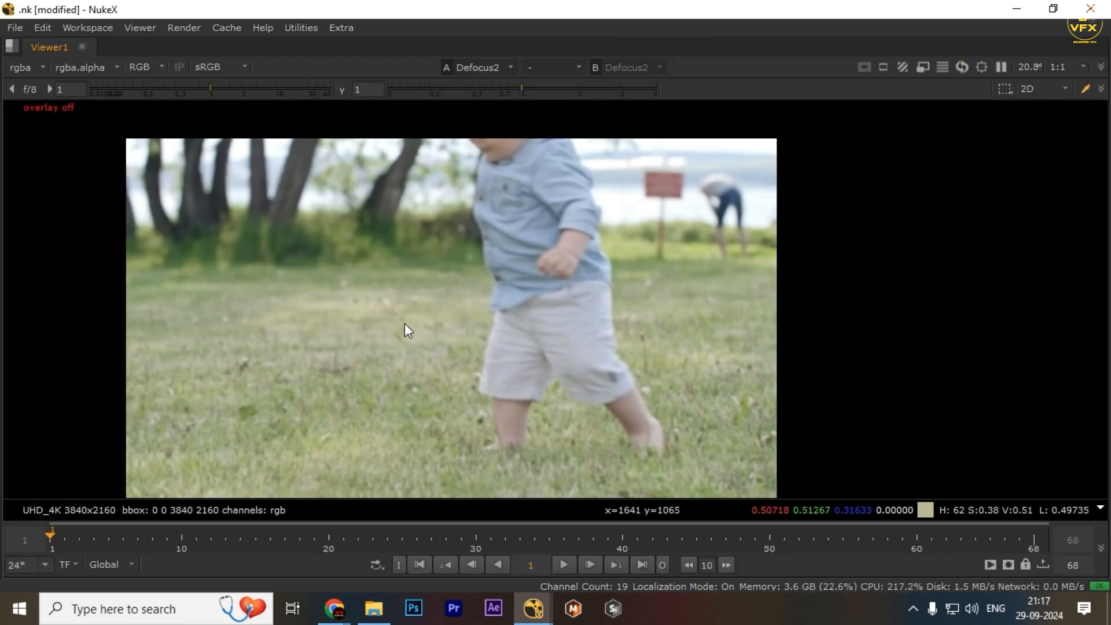
- Compare the walking child clip with the copied defocus and play it from frame 1
key("space")
key("space")
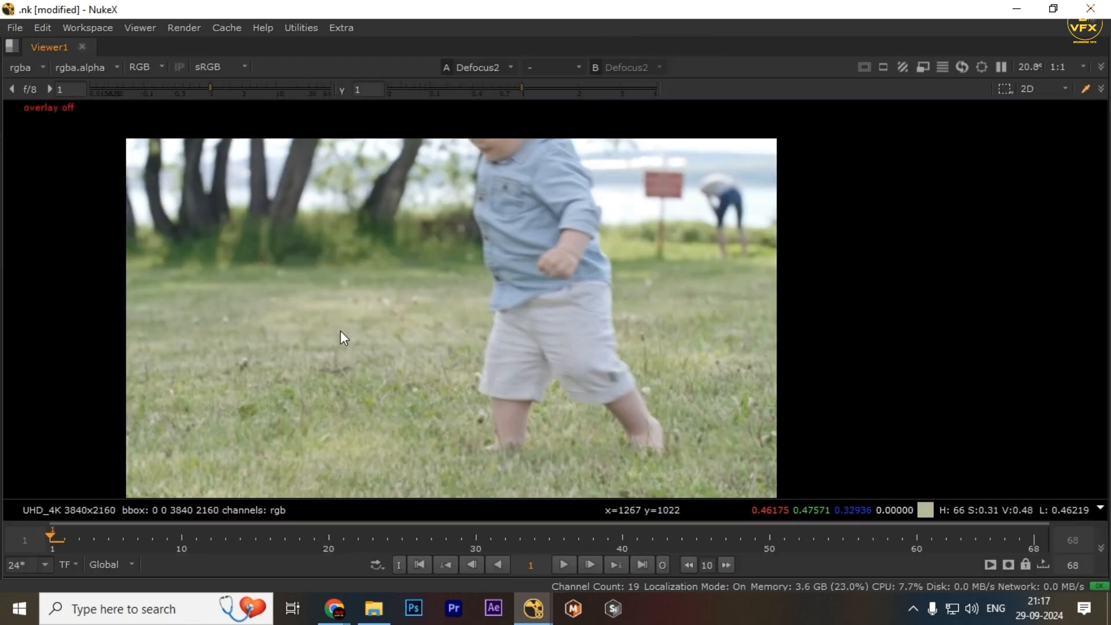
scroll(341, 331, "up", 2)
scroll(509, 348, "down", 2)
scroll(442, 193, "down", 2)
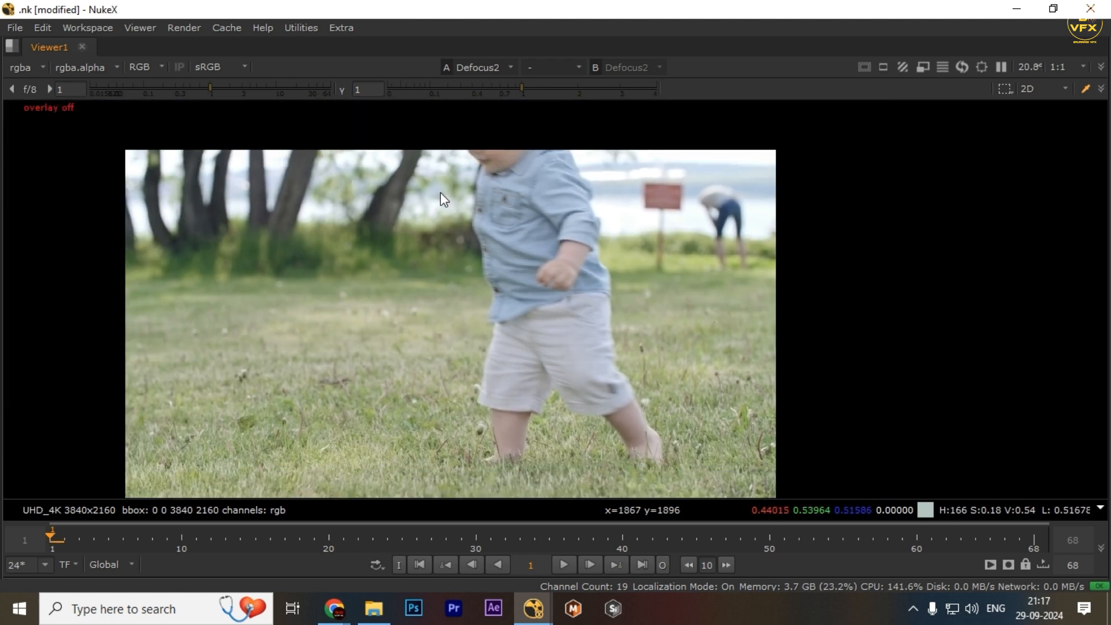
key("space")
key("space")
key("l")
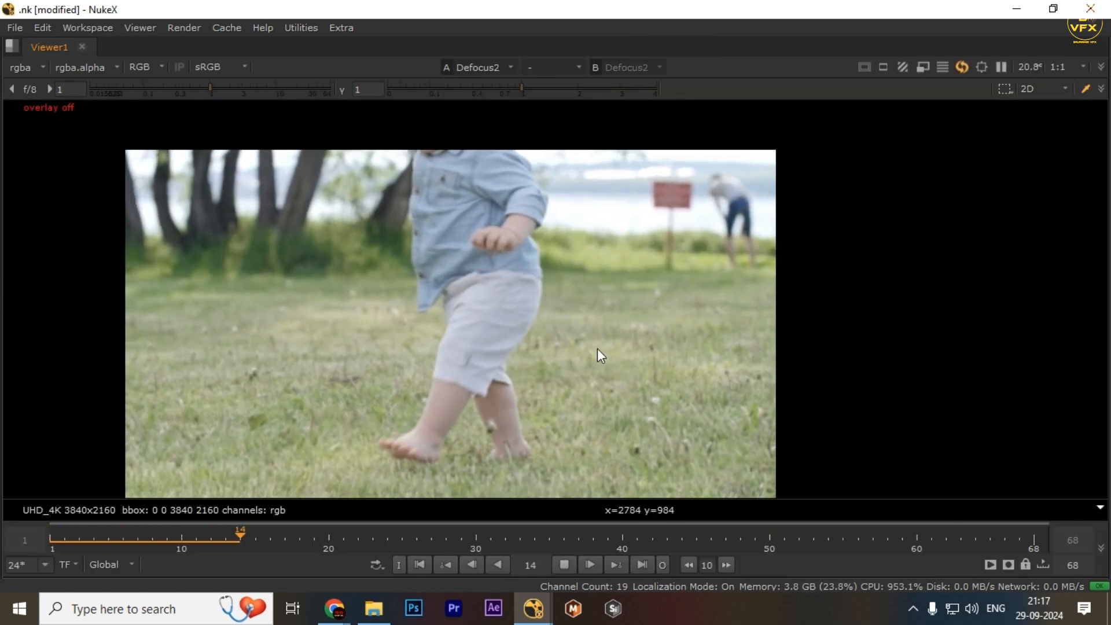
key("space")
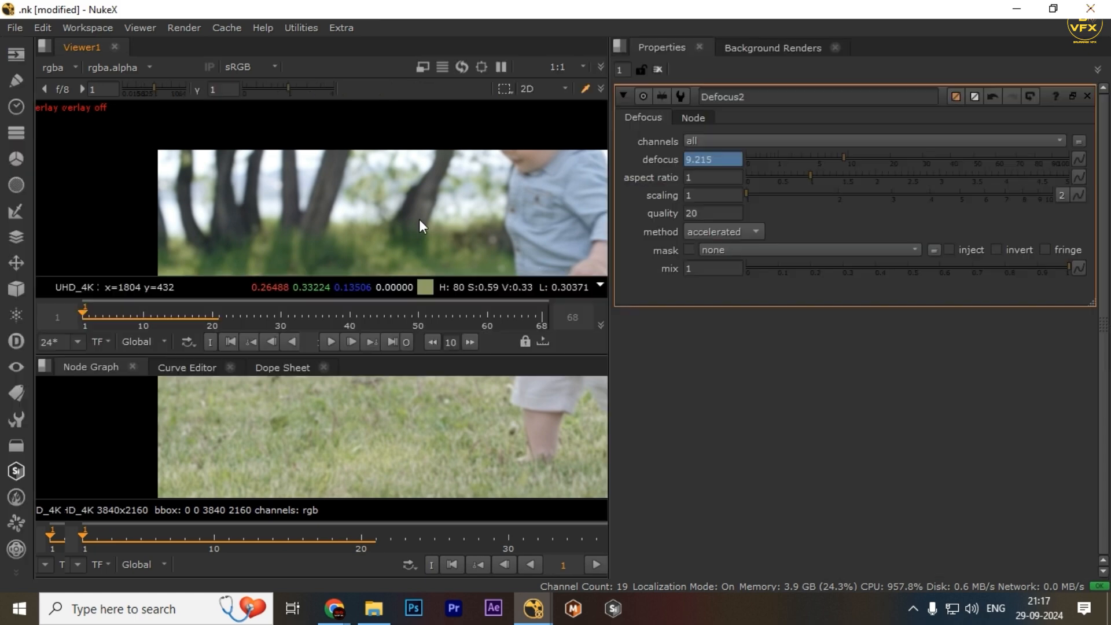
- Copy the defocus expression (68-frame)*1/8+0.84 from the Defocus2 node under Read1
left_click_drag(528, 466, 408, 526)
scroll(523, 479, "up", 3)
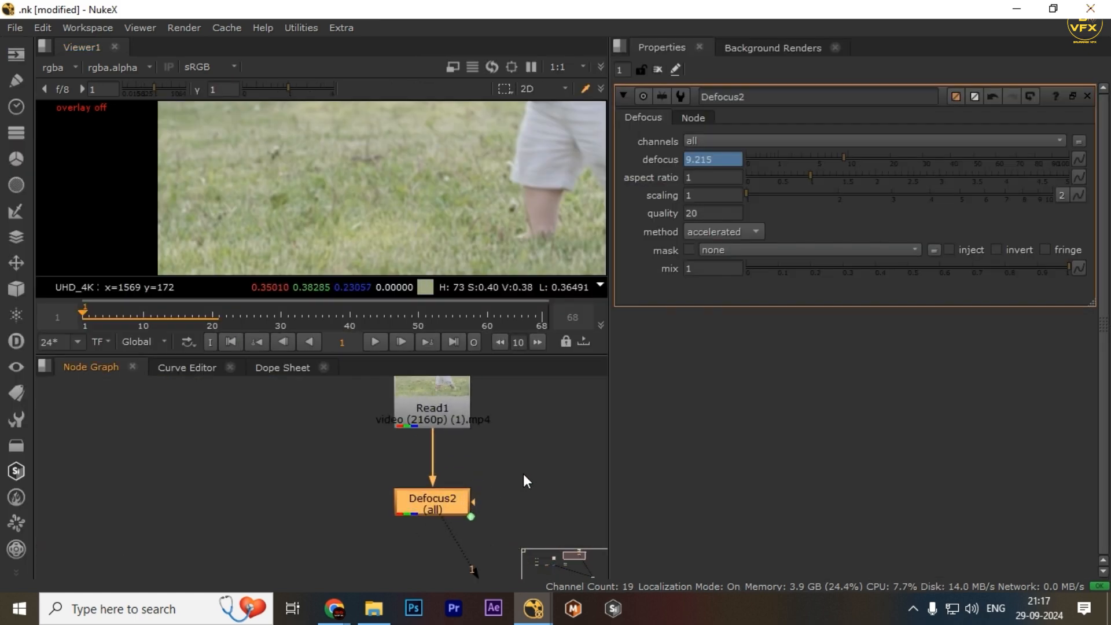
right_click(713, 161)
left_click(758, 273)
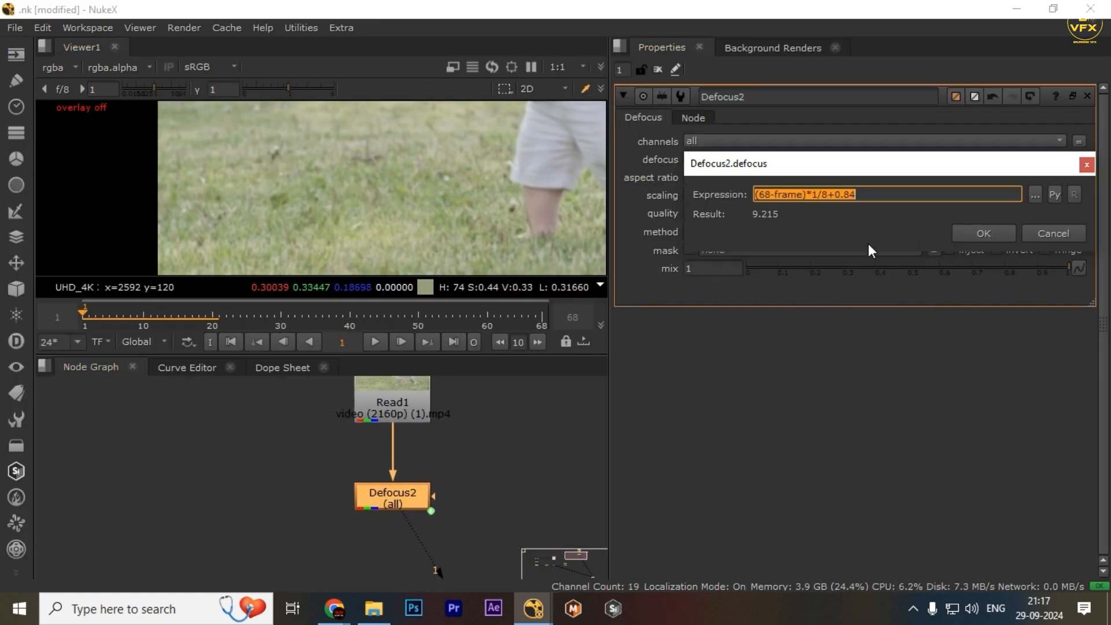
left_click(996, 232)
- Add a Grade node fed by Read1 and view its output
left_click(517, 454)
key("g")
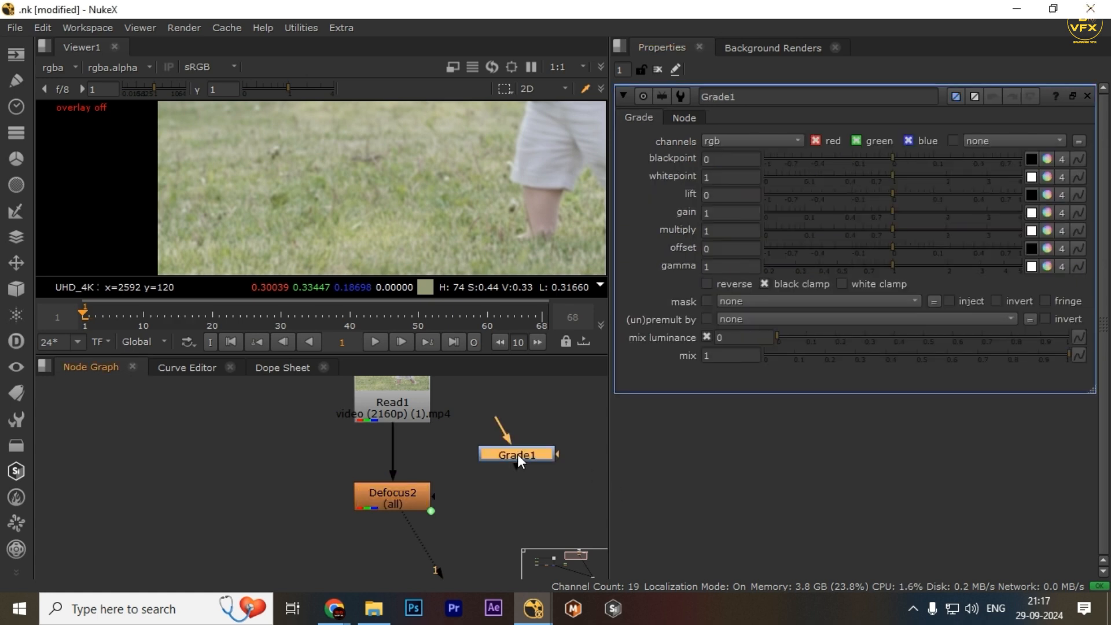
key("1")
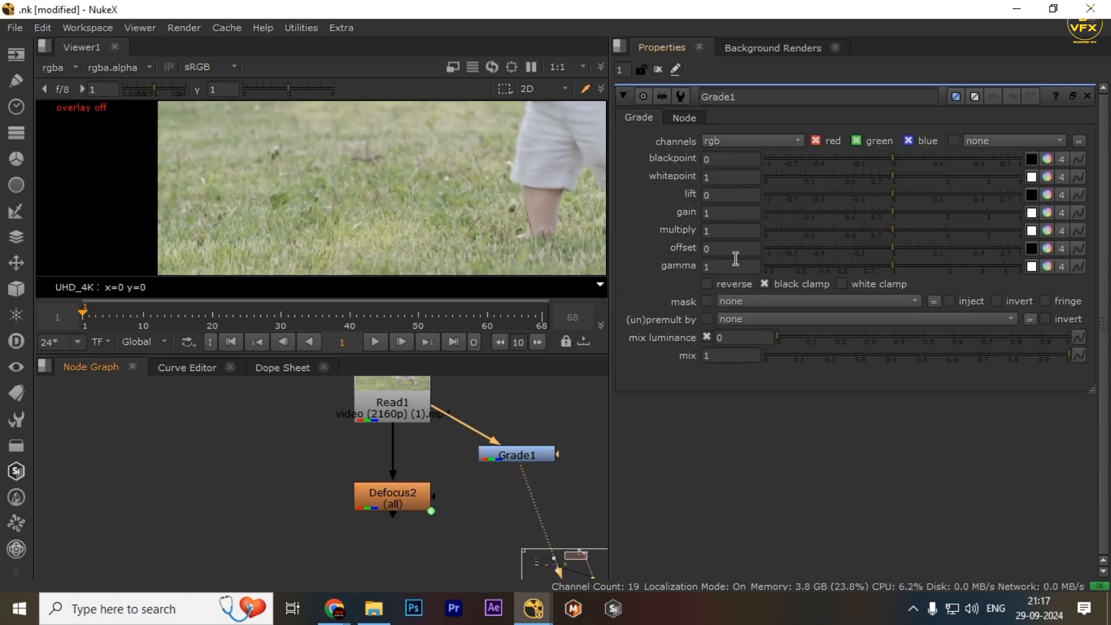
- Drive Grade1's gain with the expression (68-frame)*1/8+0.84 and play the brightness change from frame 1
right_click(720, 215)
left_click(752, 319)
left_click_drag(807, 223, 519, 298)
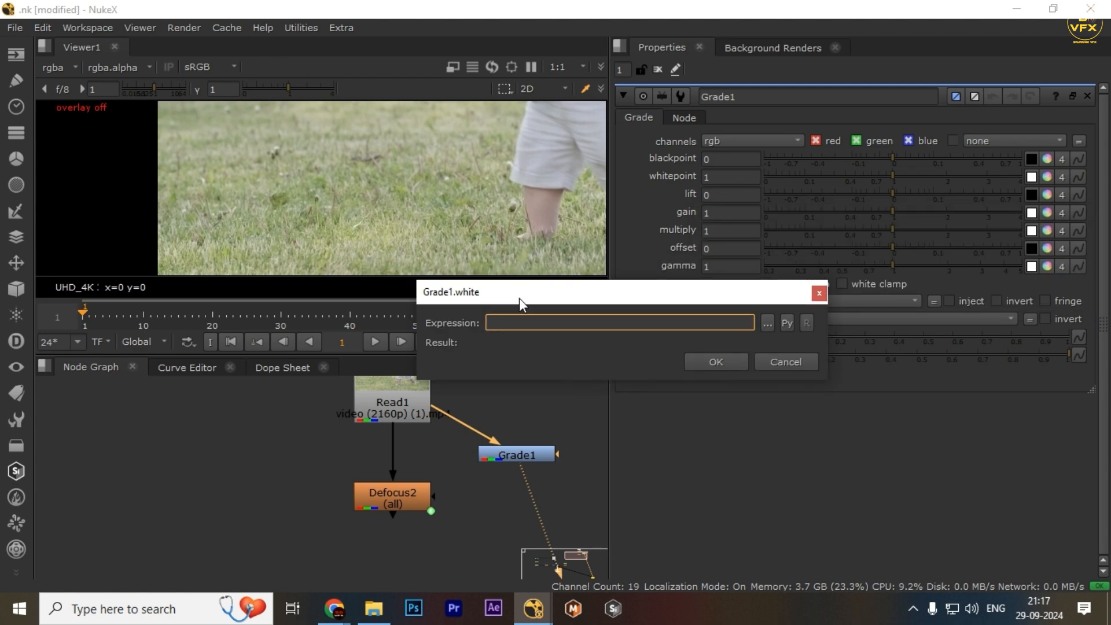
key("ctrl+v")
left_click(716, 362)
key("space")
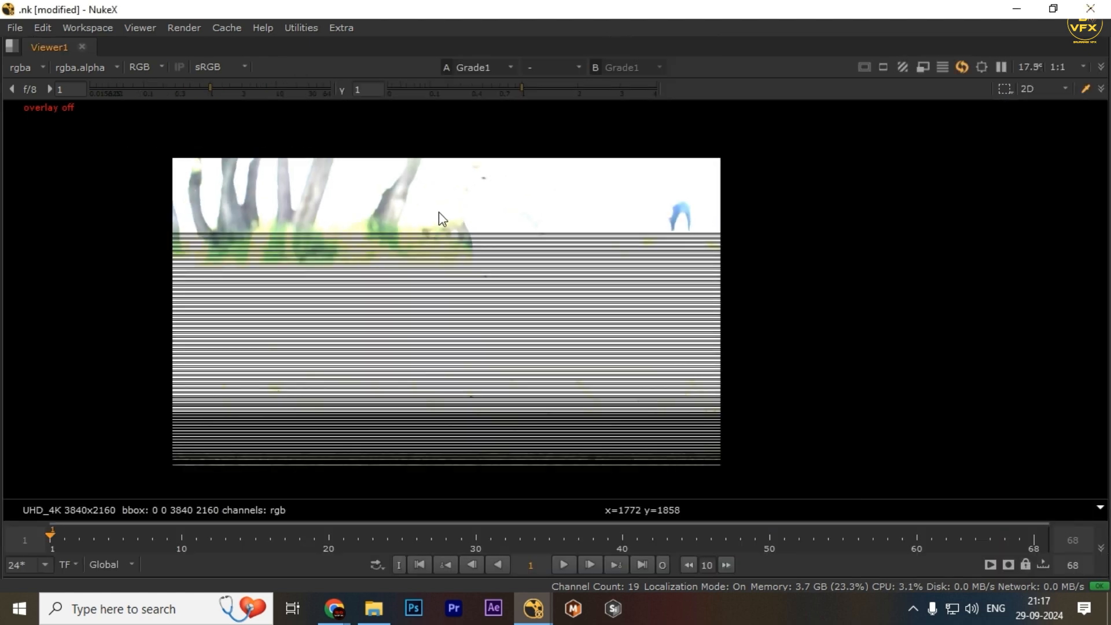
scroll(341, 226, "down", 2)
key("l")
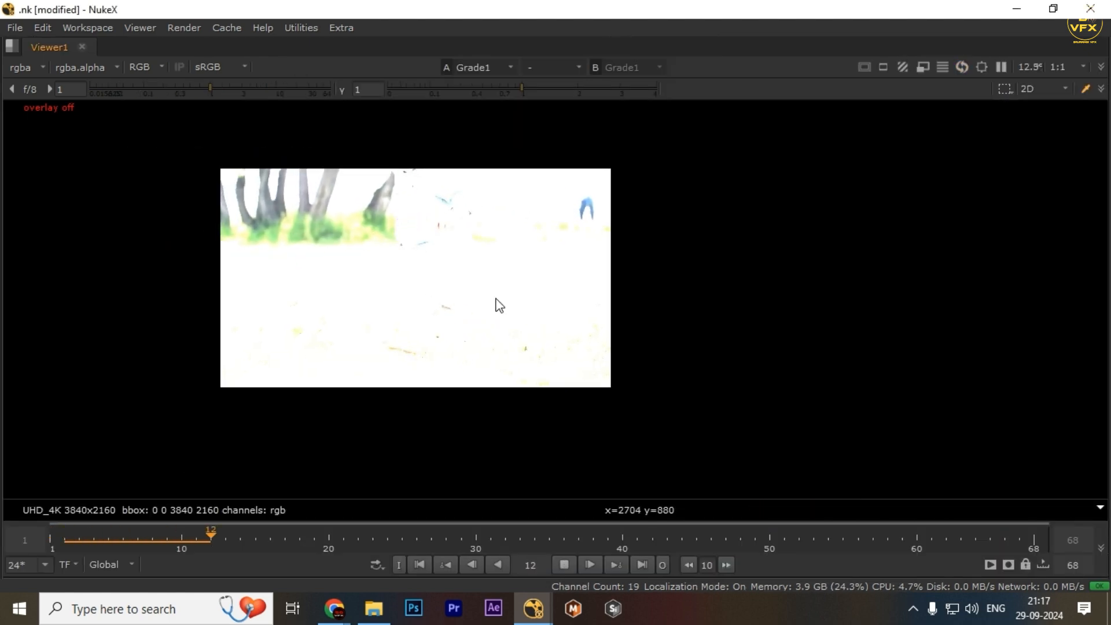
key("k")
key("space")
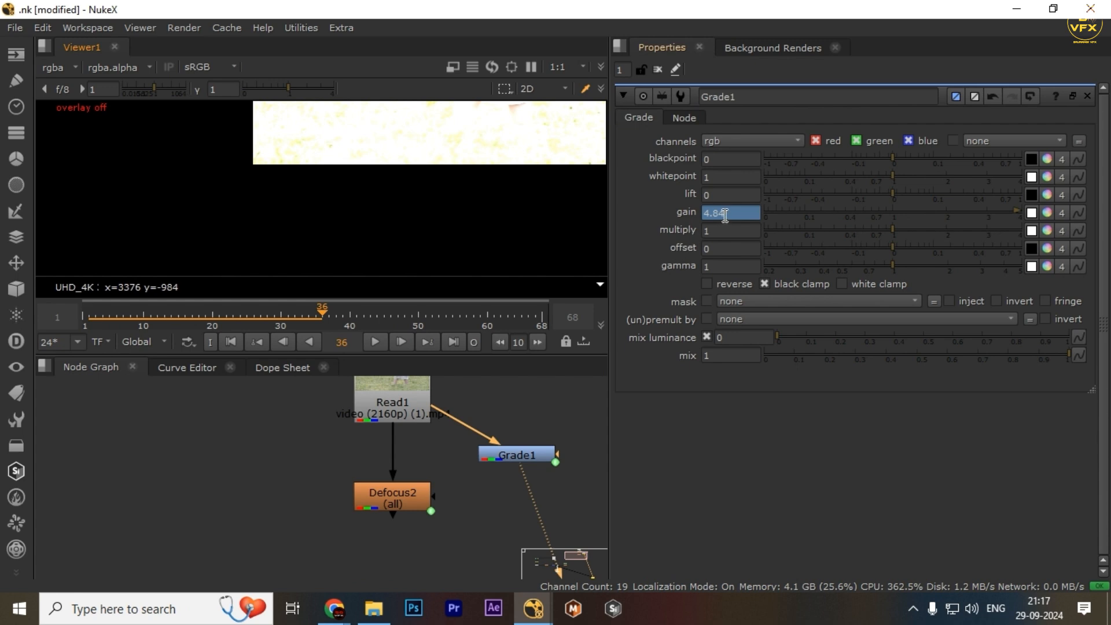
- Change Grade1's gain expression to (68-frame)*0.38/8+0.84 and play the clip from frame 1
key("equal")
left_click_drag(576, 278, 481, 354)
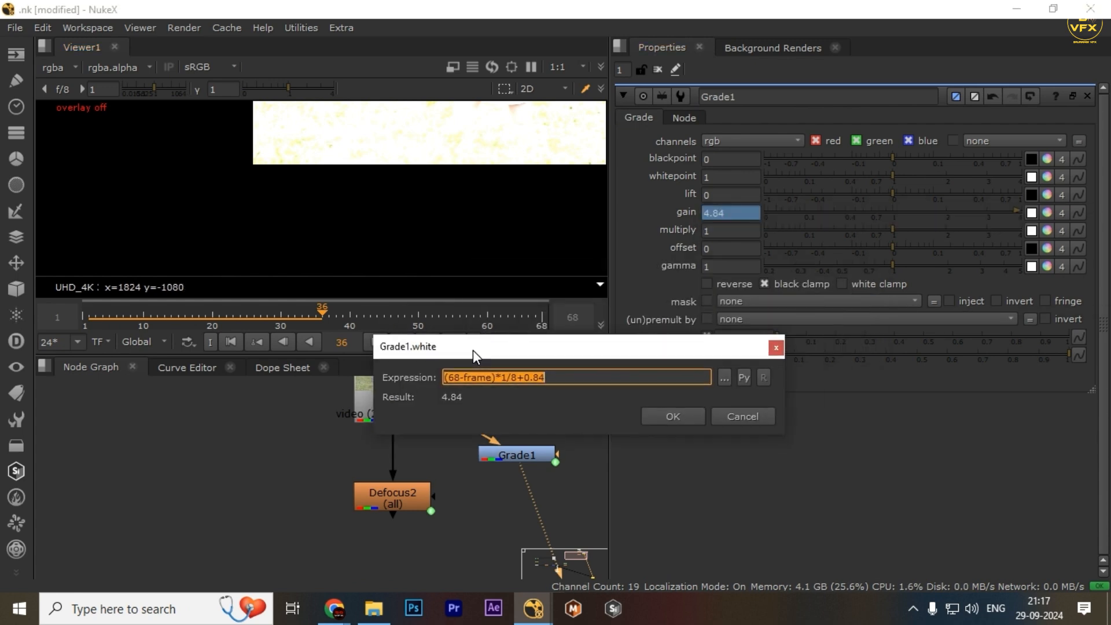
left_click(507, 377)
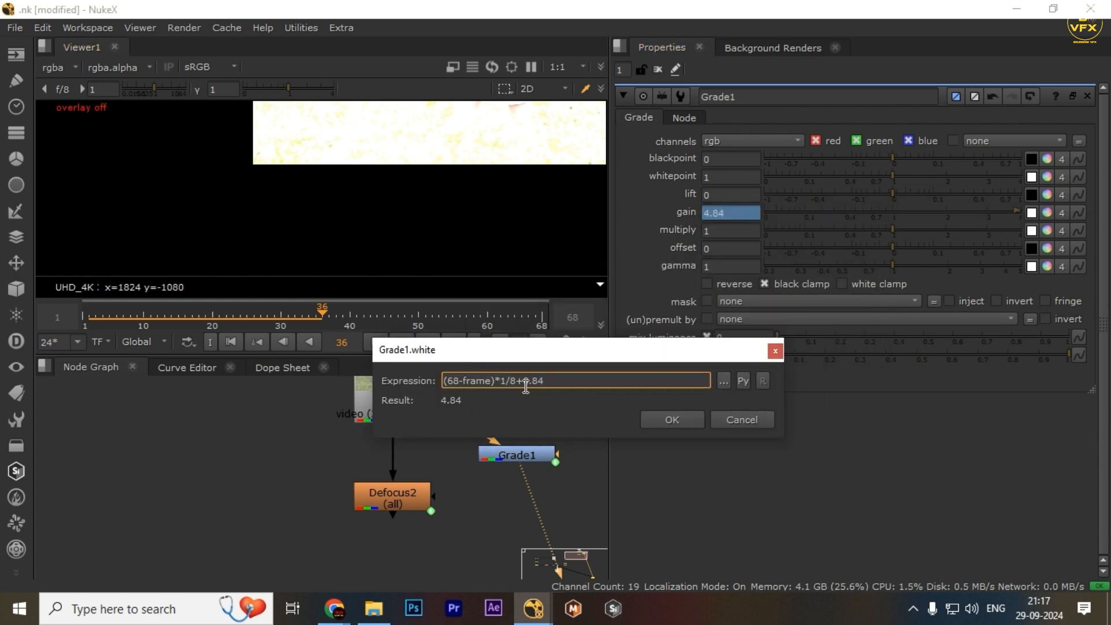
key("BackSpace")
type("0.38")
key("Return")
key("space")
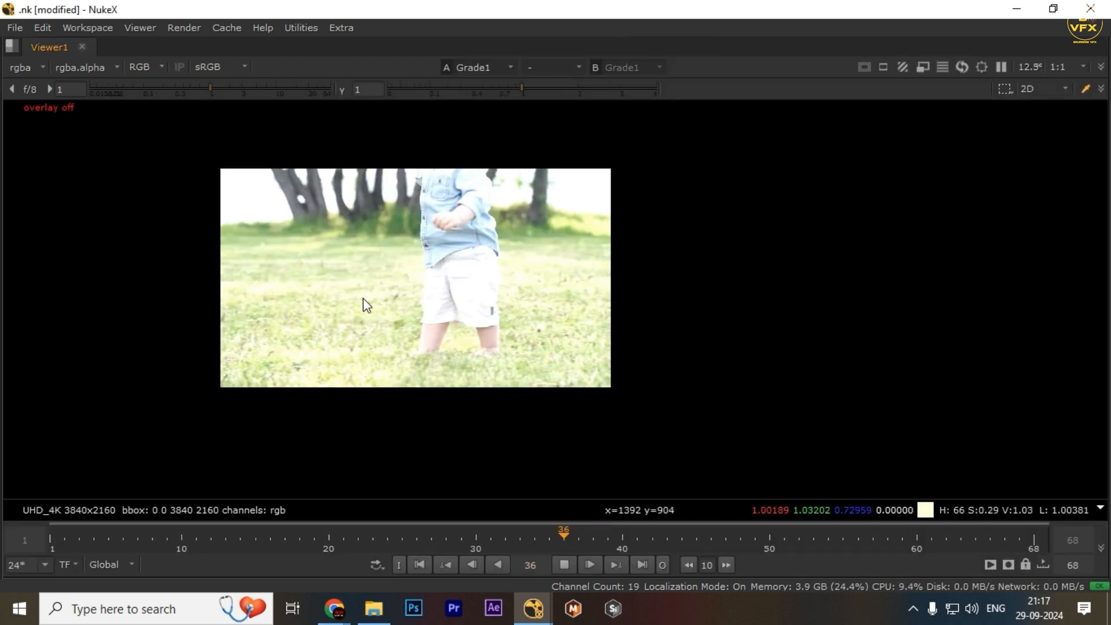
key("Home")
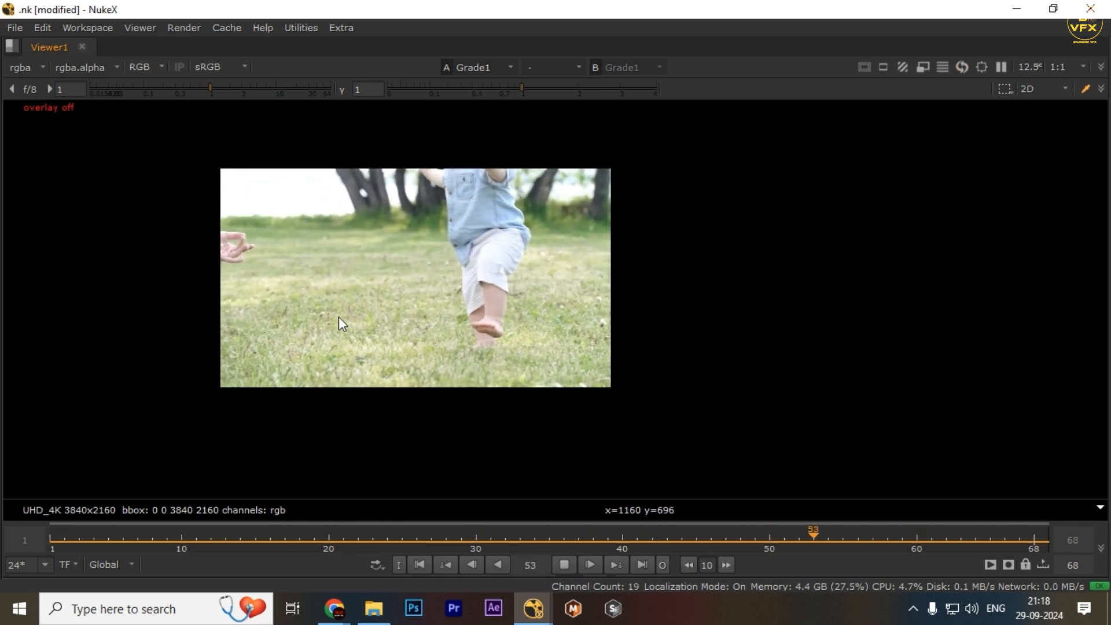
key("Home")
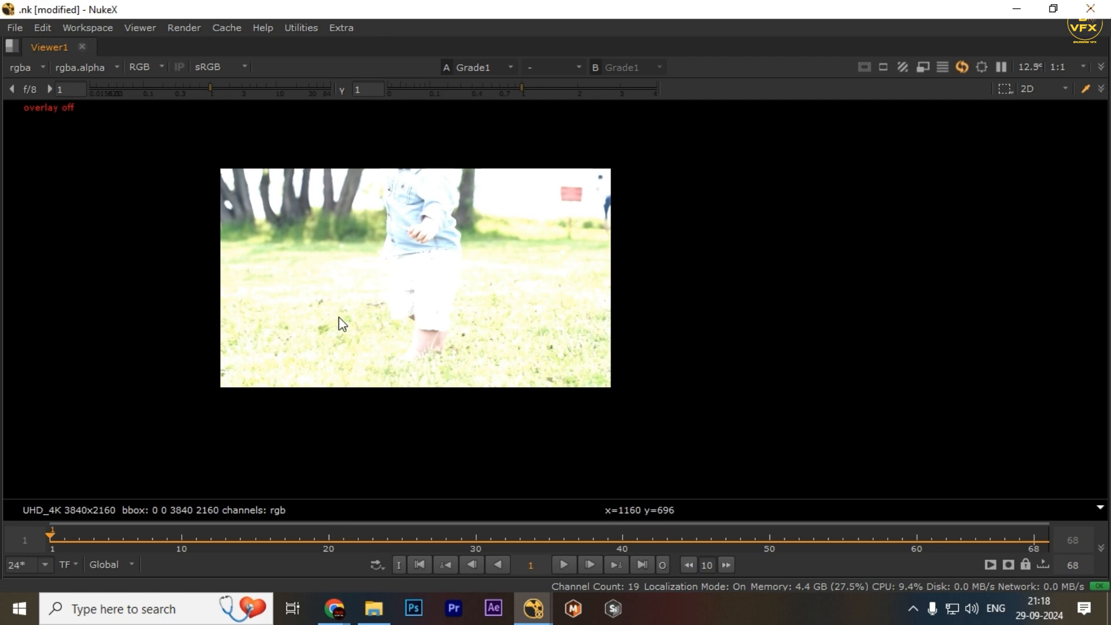
- Lower the multiplier in Grade1's gain expression, keeping the /8+0.84 part, for a gain of 1.51 at frame 1
key("space")
double_click(747, 213)
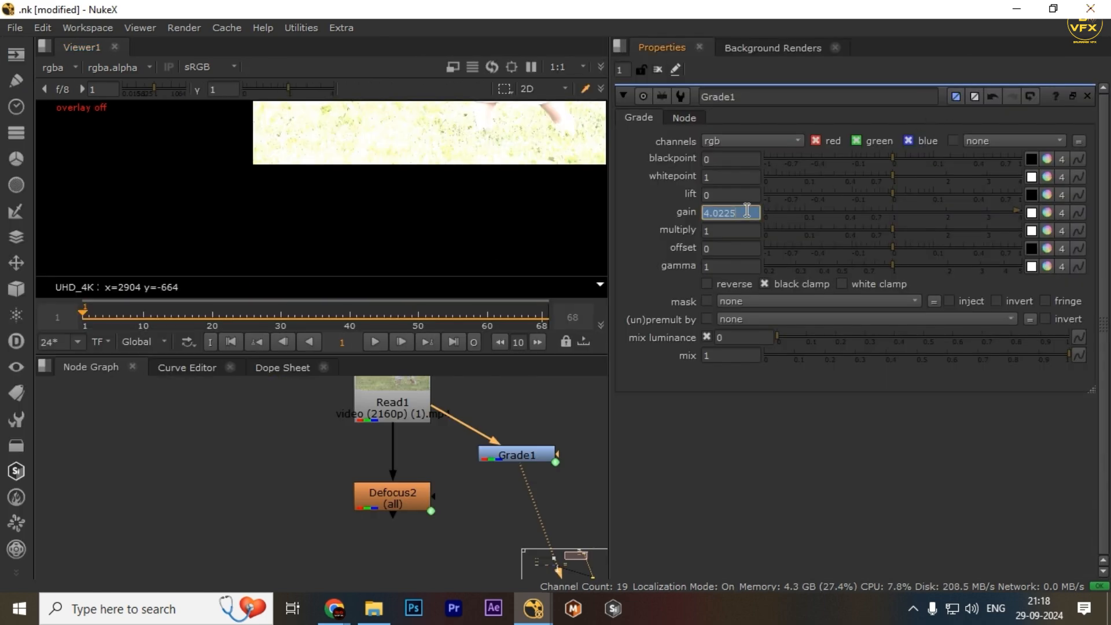
key("equal")
left_click_drag(834, 225, 450, 292)
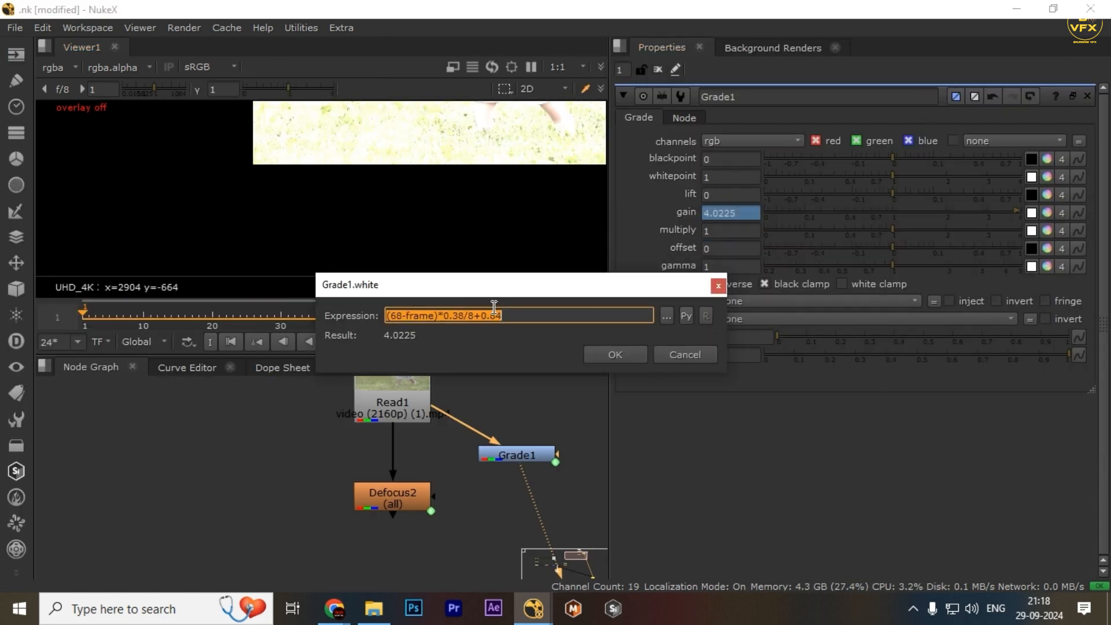
left_click(458, 315)
key("BackSpace")
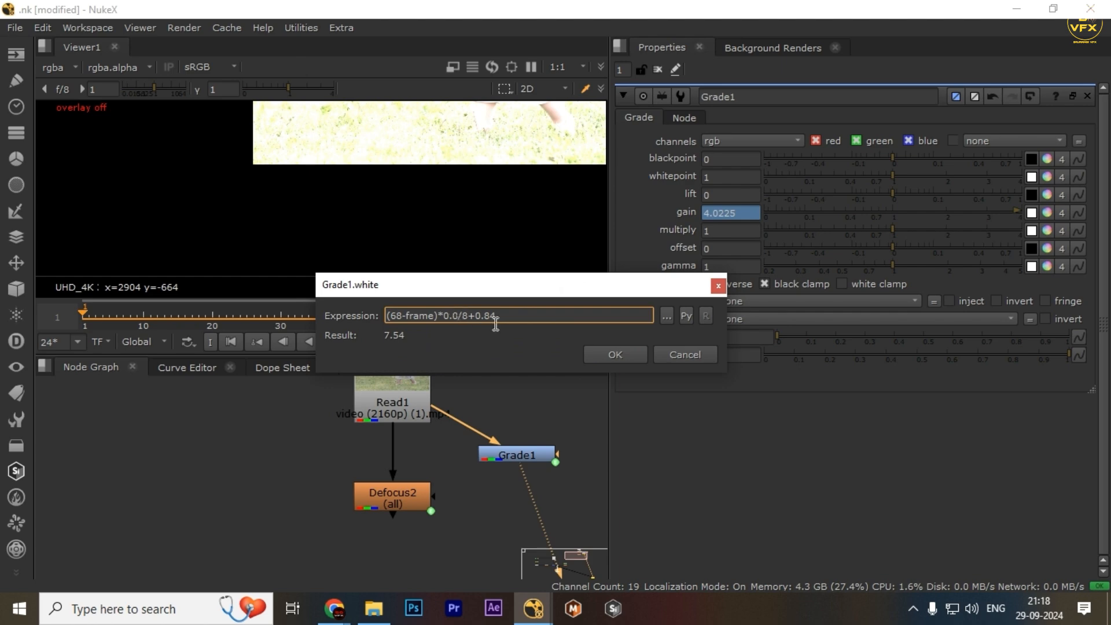
left_click(614, 347)
scroll(327, 256, "down", 2)
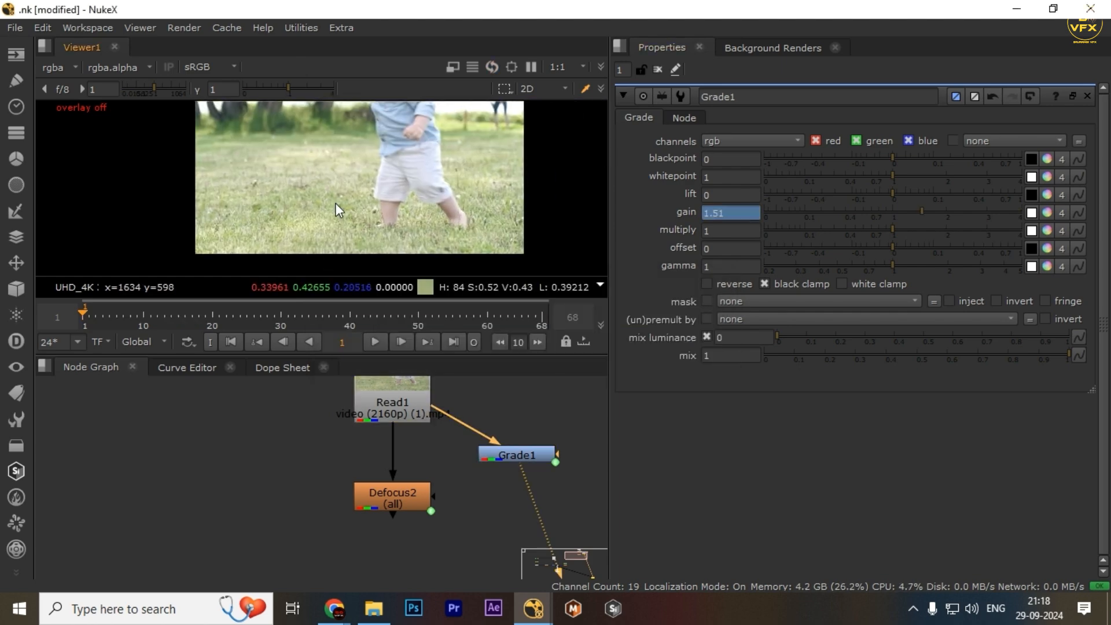
- Play the clip through Grade1 to check how the gain expression changes the brightness, stopping around frame 48
key("l")
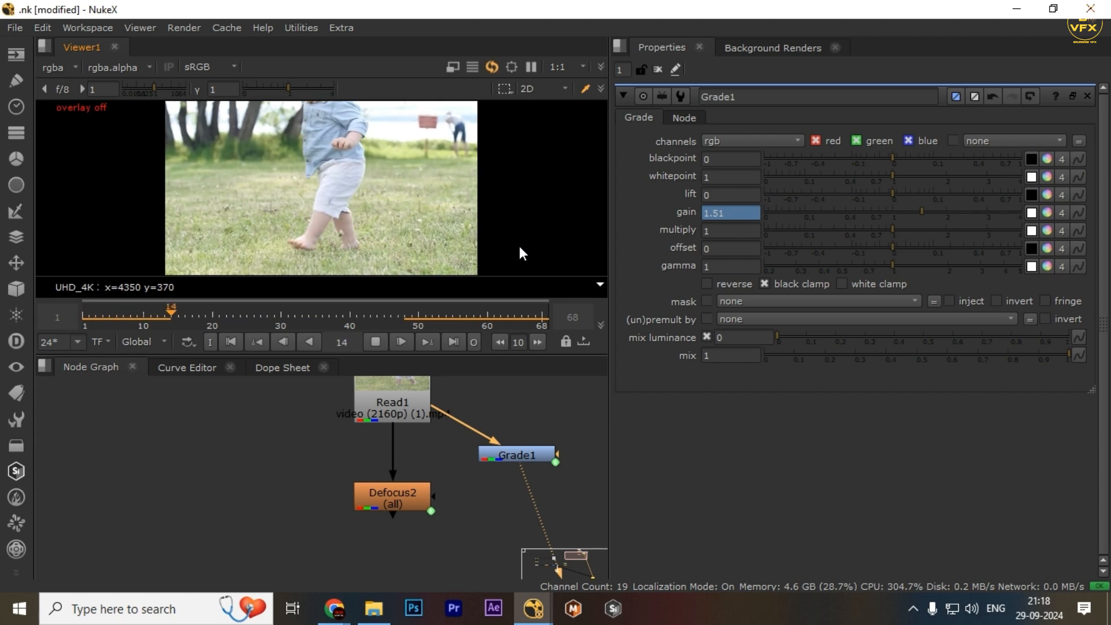
key("k")
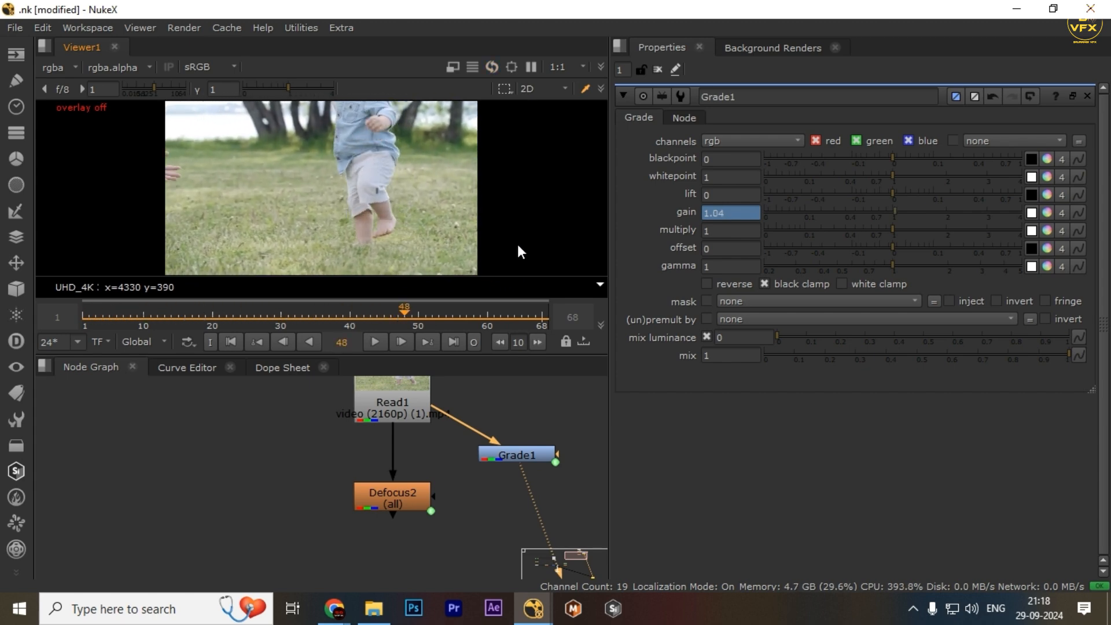
left_click_drag(546, 427, 458, 493)
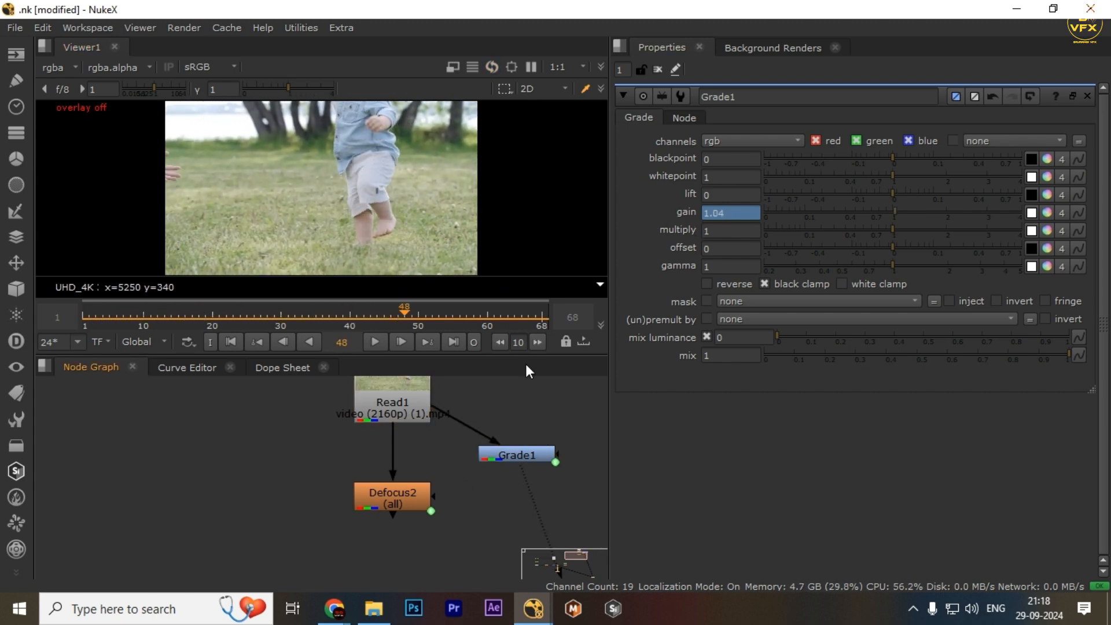
left_click_drag(107, 322, 96, 321)
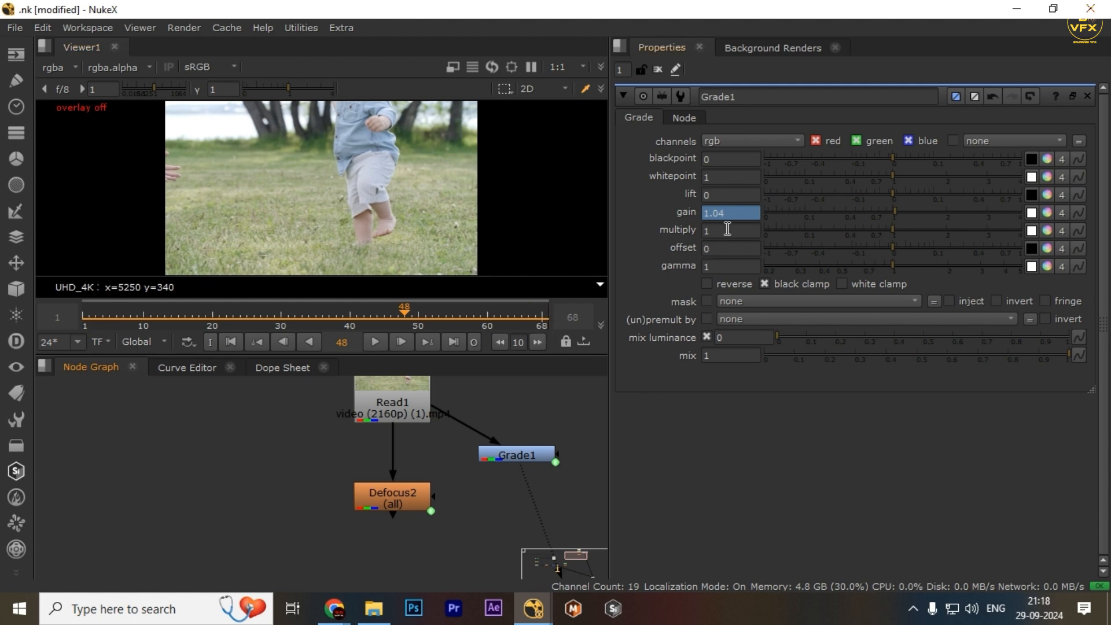
- Change Grade1's gain expression to (frame*0.08)/8+0.84 and play the clip to check the reversed brightness change
key("equal")
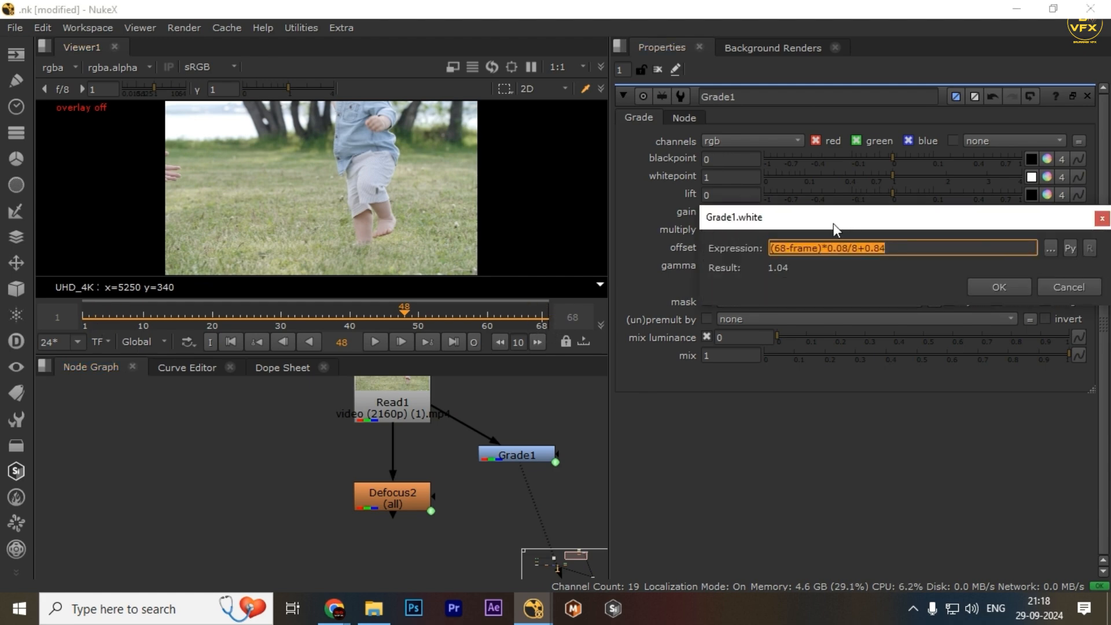
left_click_drag(834, 223, 540, 287)
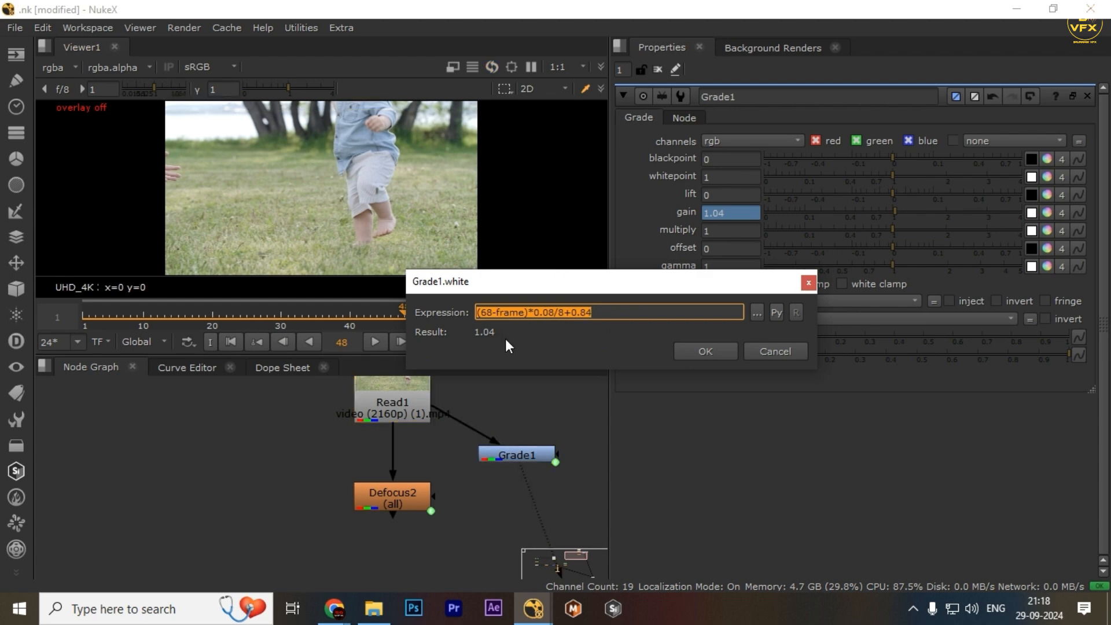
left_click(496, 312)
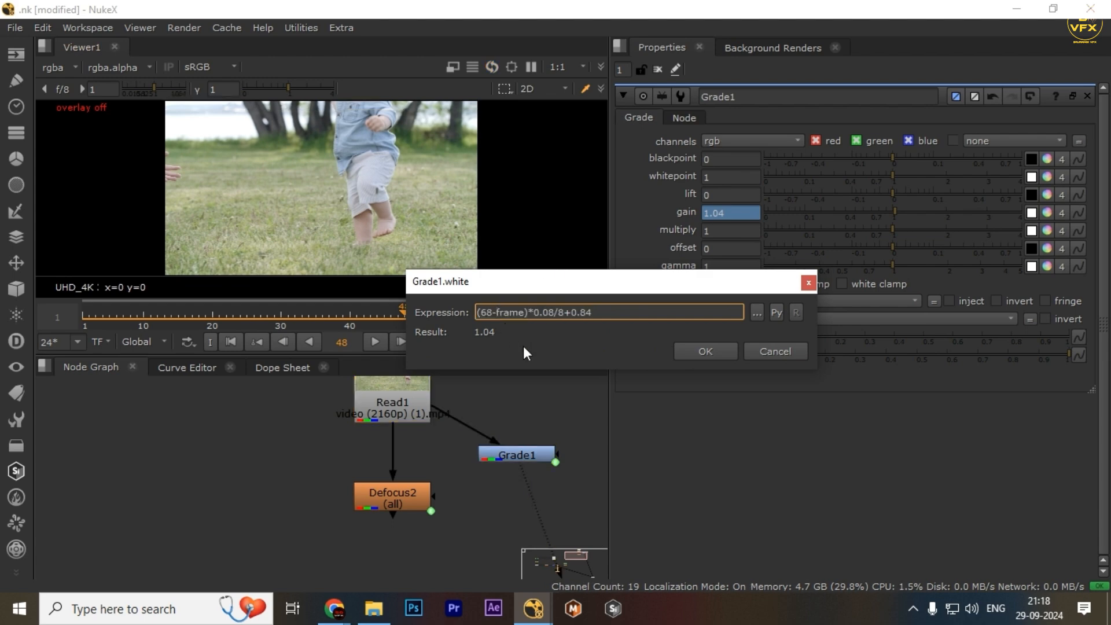
key("BackSpace")
key("BackSpace")
key("BackSpace")
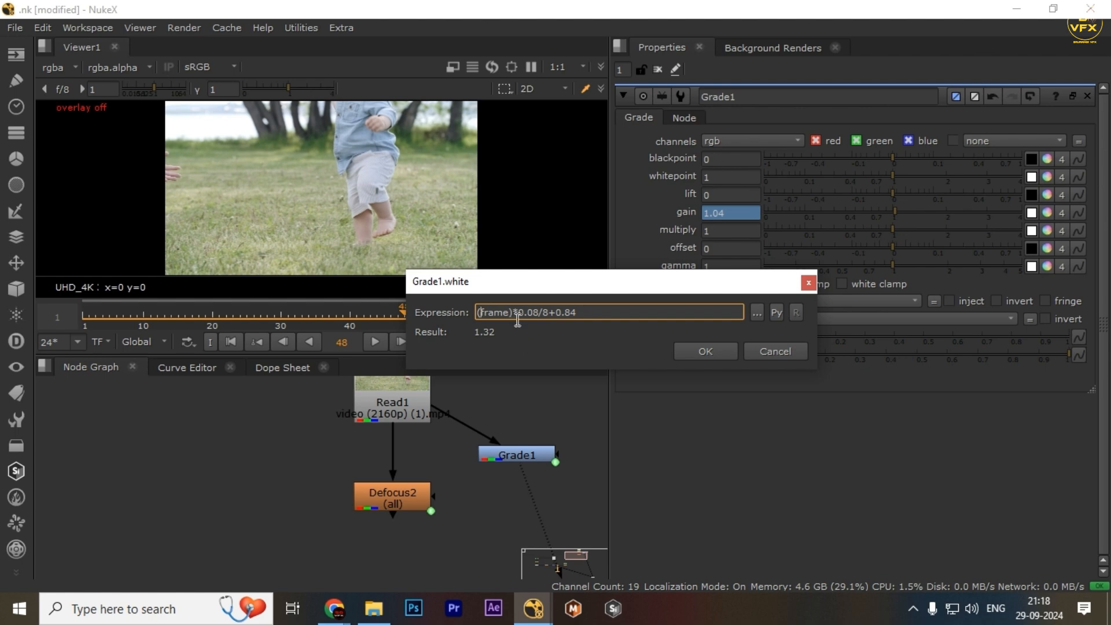
key("BackSpace")
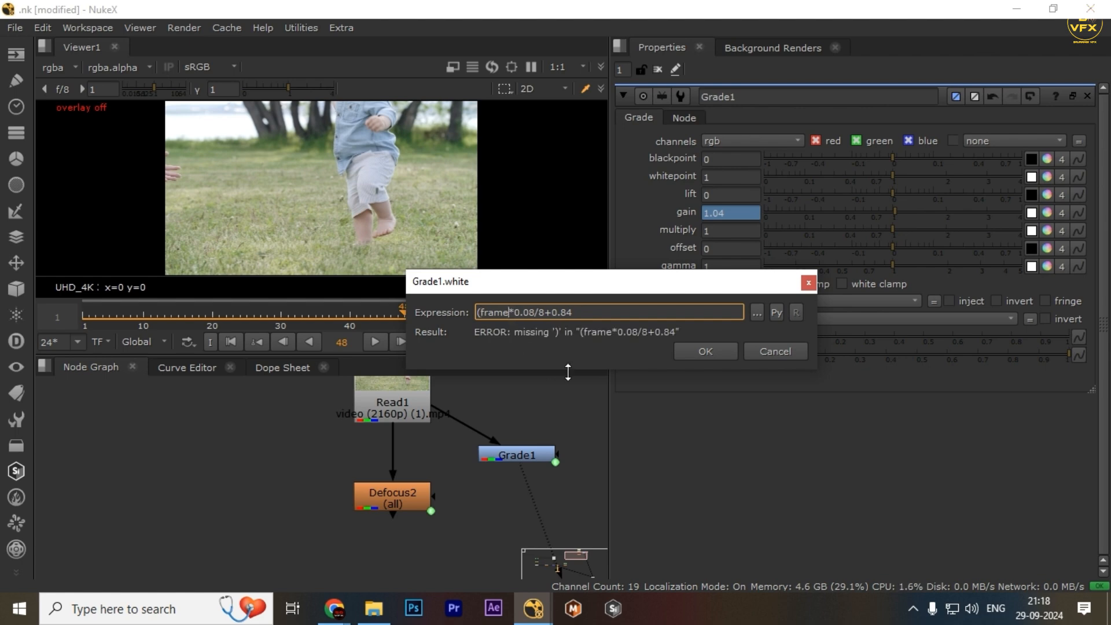
type(")")
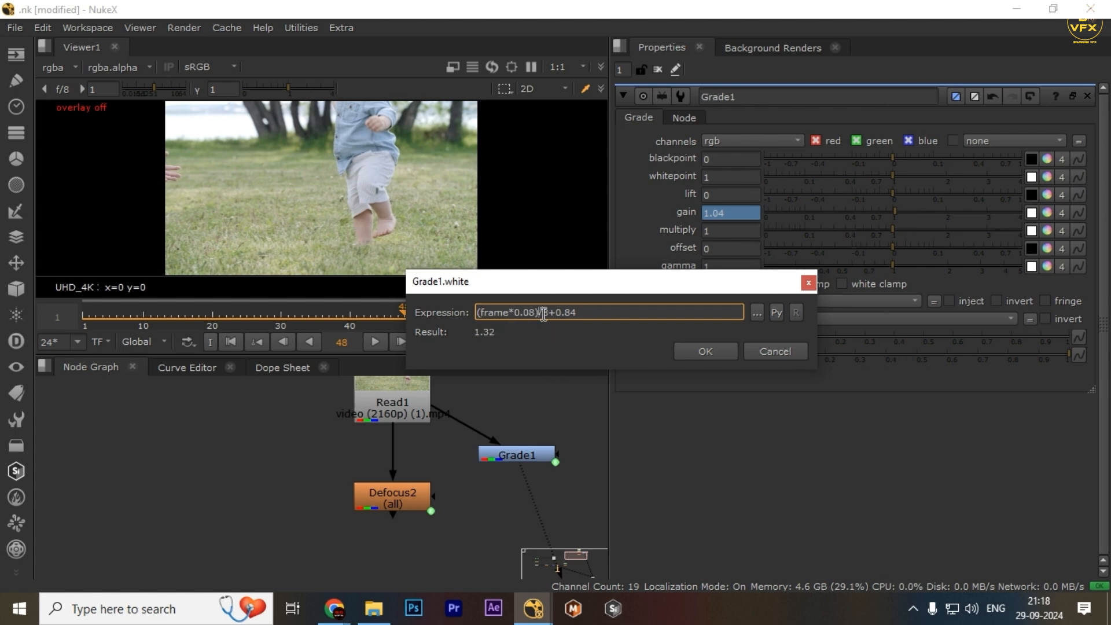
left_click(722, 346)
key("l")
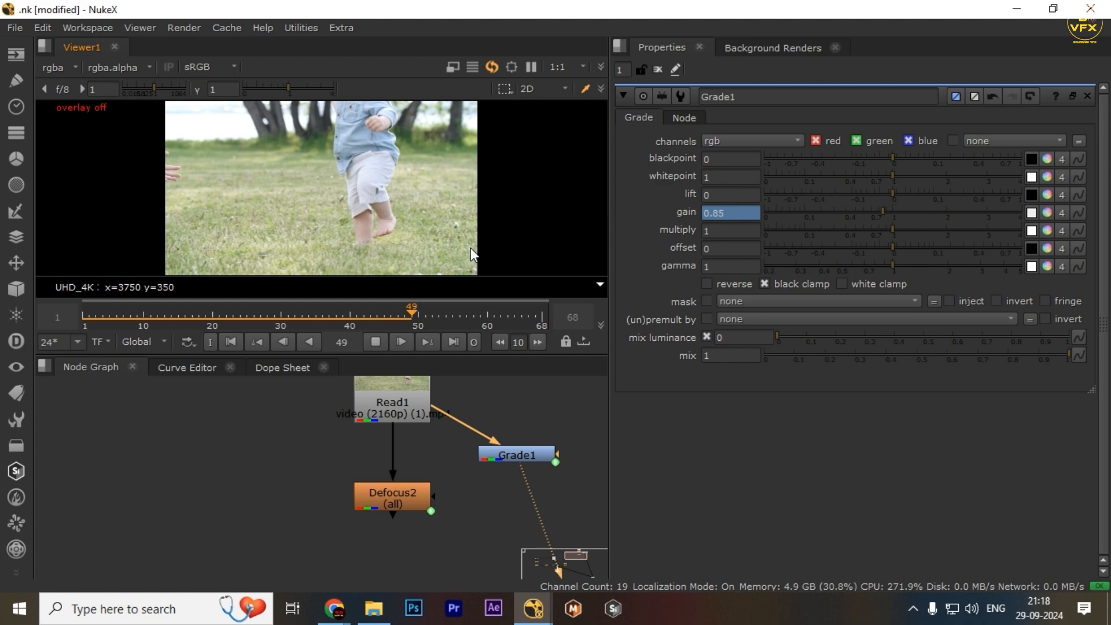
key("k")
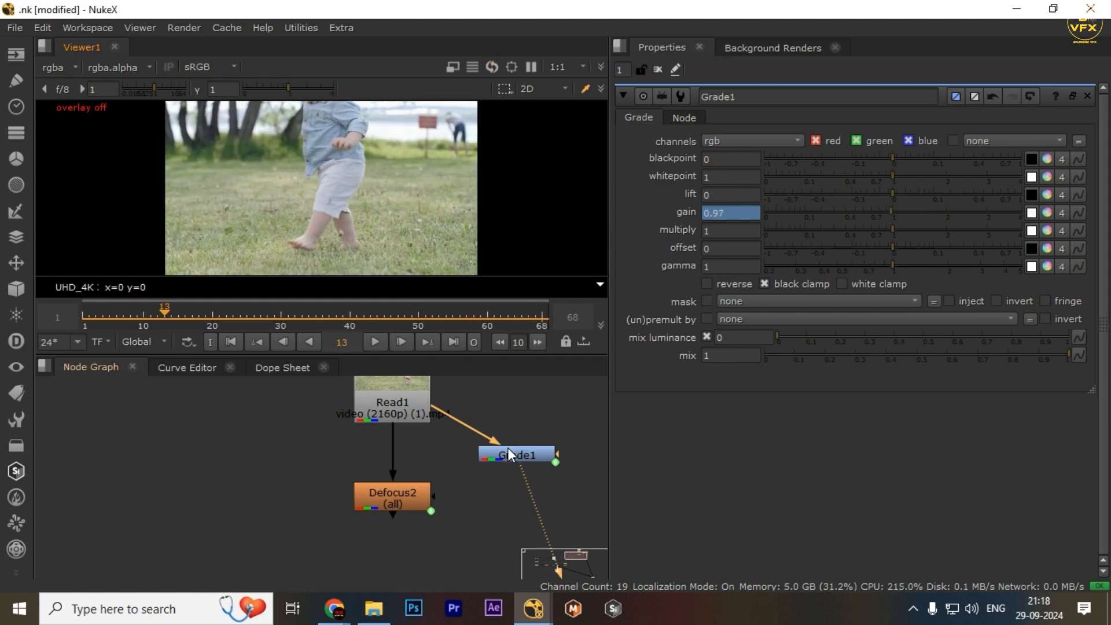
- Expand the viewer to fill the workspace and return to frame 1 to inspect Grade1's output
scroll(509, 447, "down", 5)
middle_click_drag(397, 450, 332, 502)
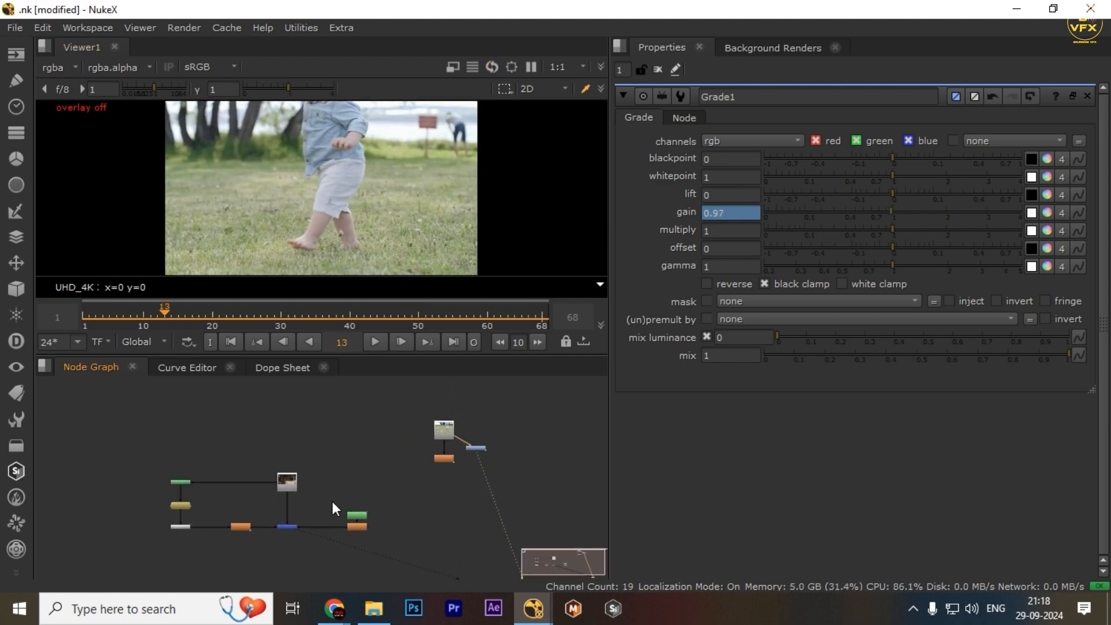
key("space")
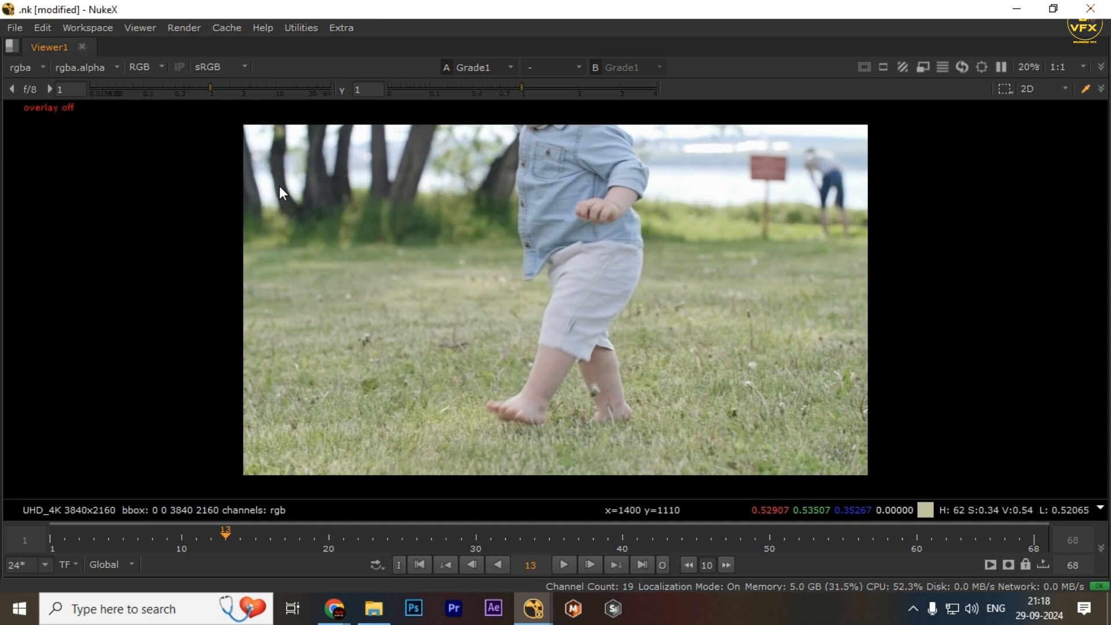
key("Home")
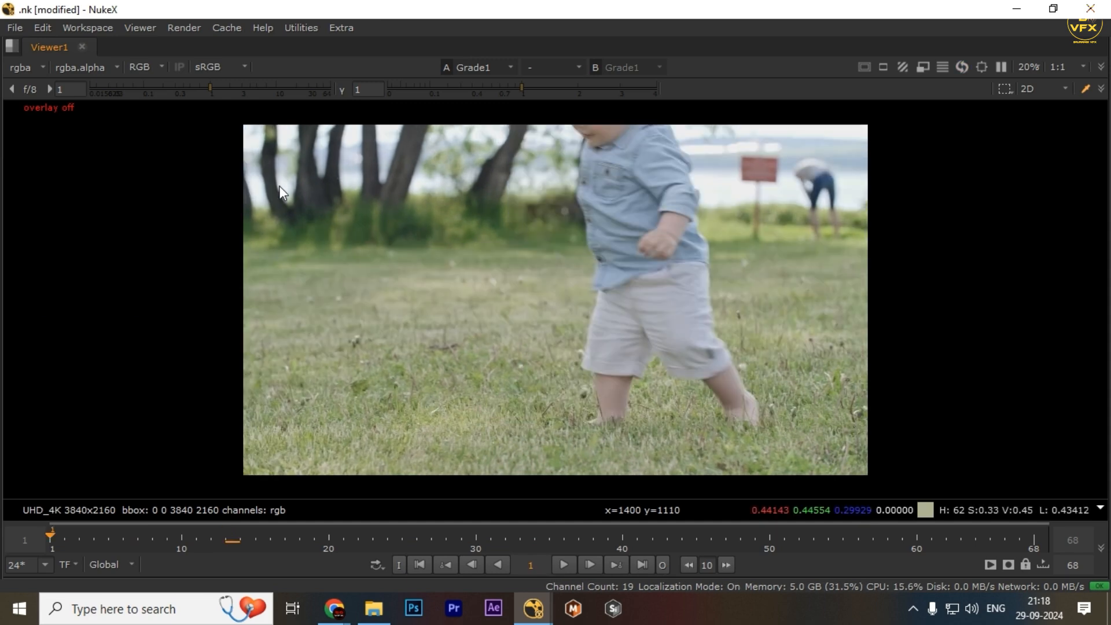